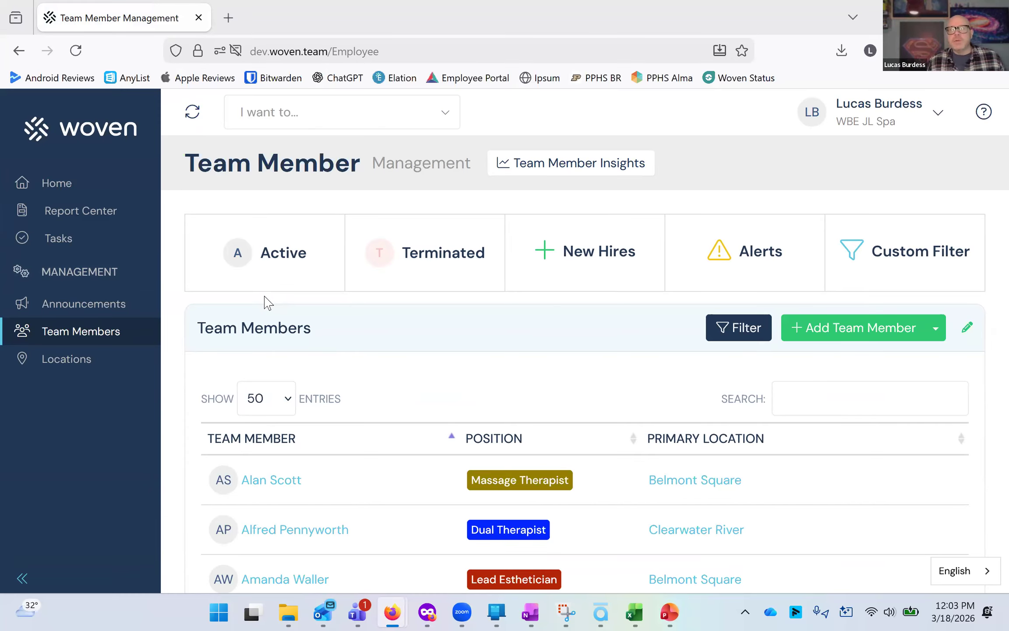
Start adding a new team member and enter their first and last name.
scroll(338, 356, down, 10)
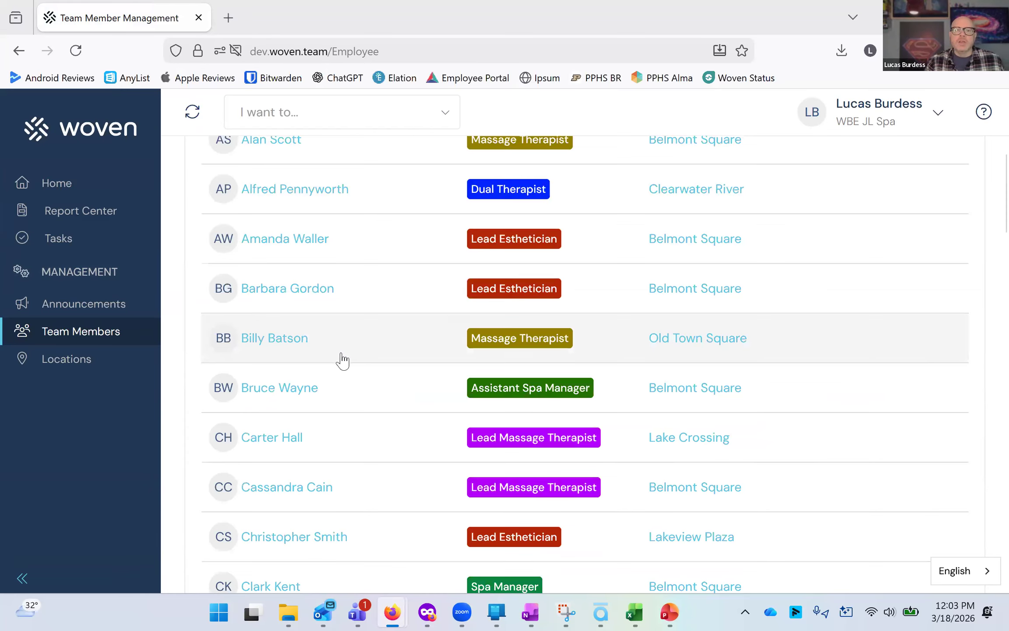
scroll(338, 356, down, 5)
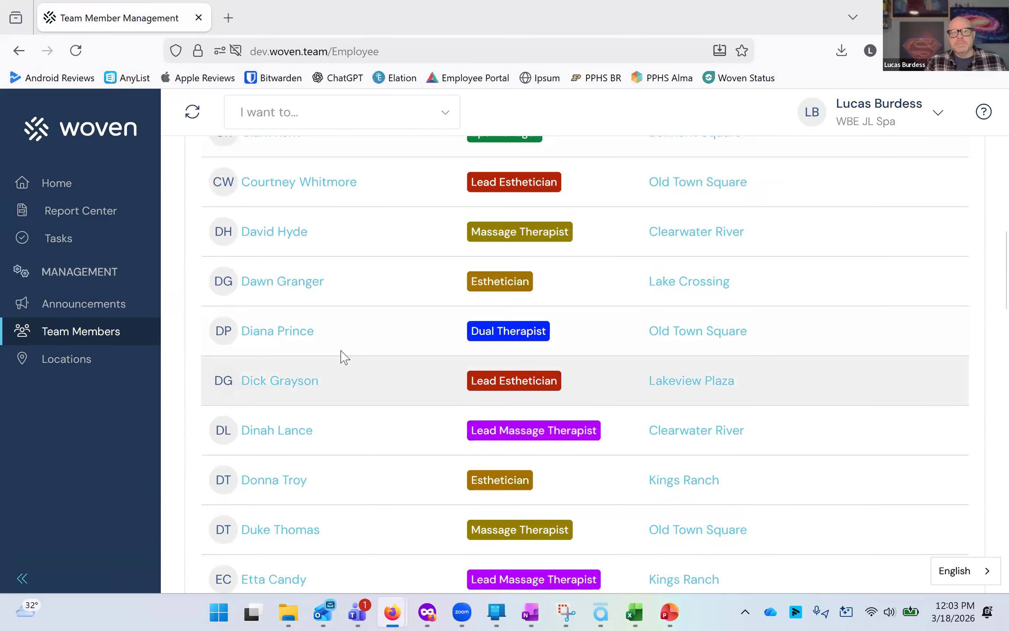
scroll(338, 356, up, 15)
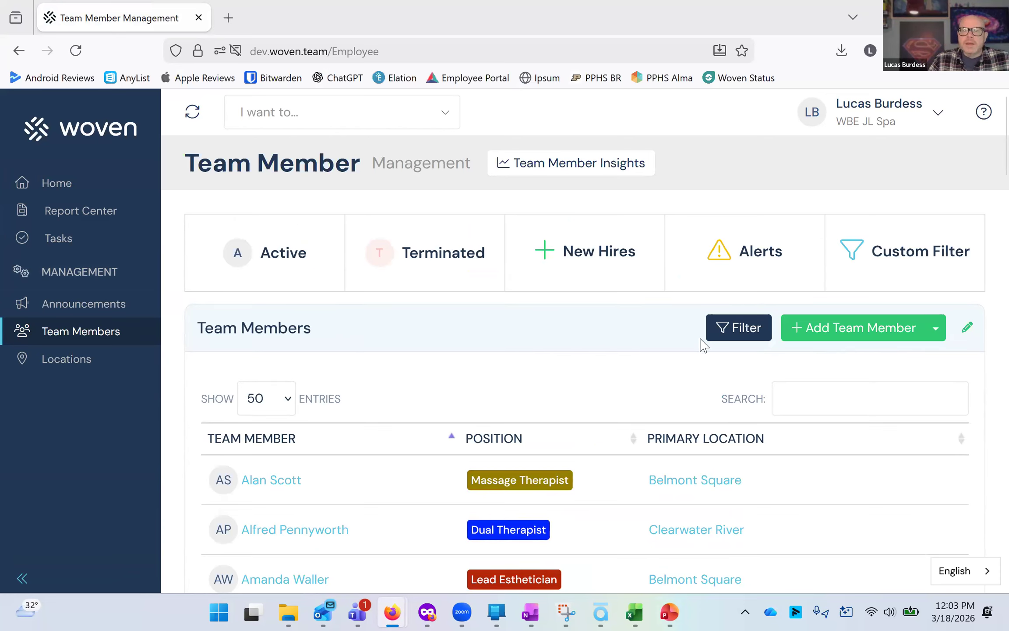
click(840, 334)
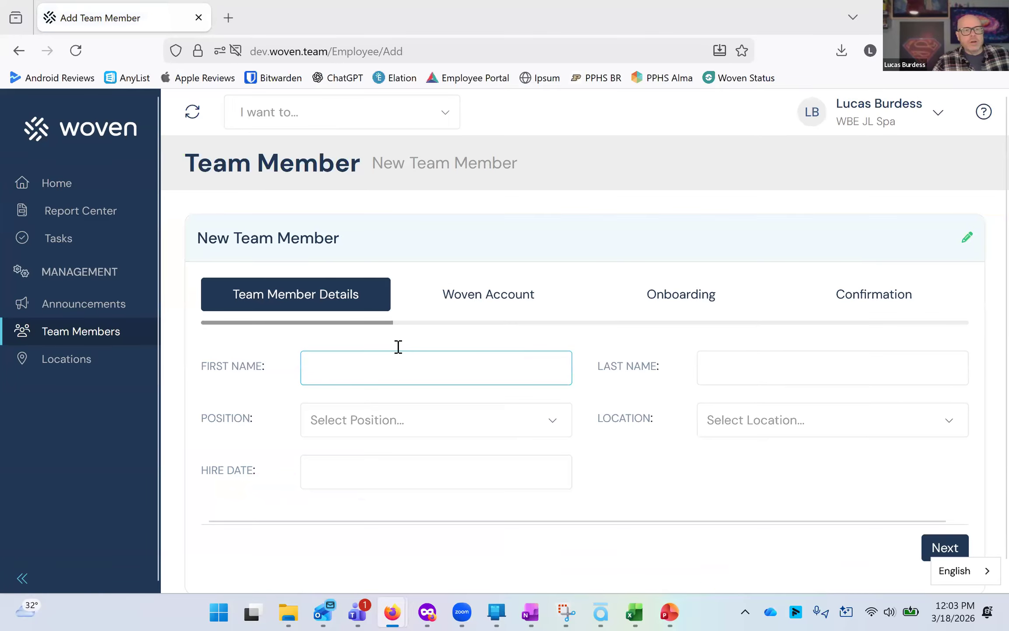
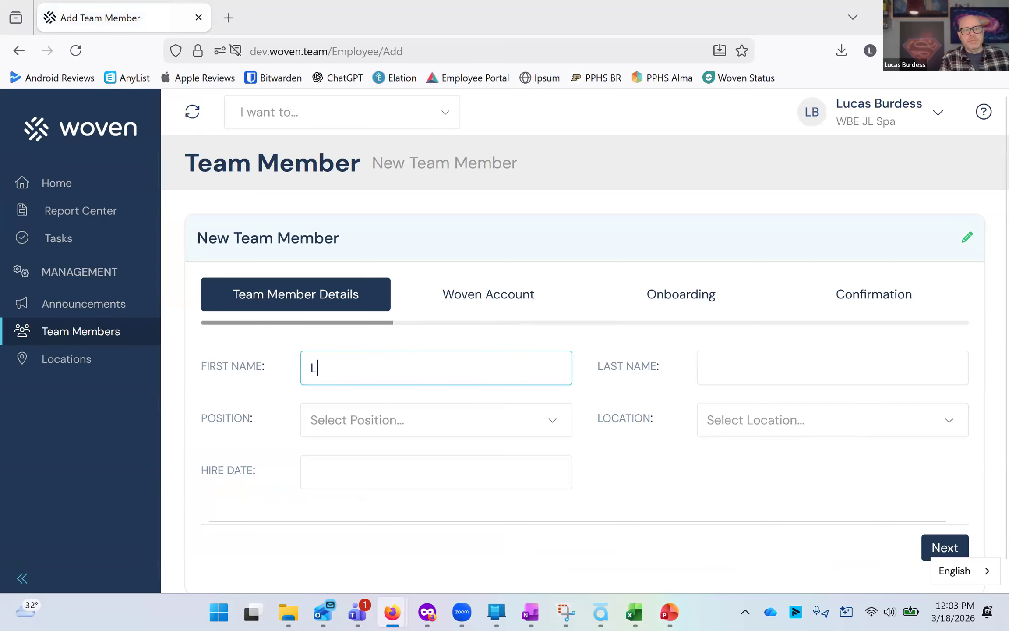
key(Tab)
key(Tab)
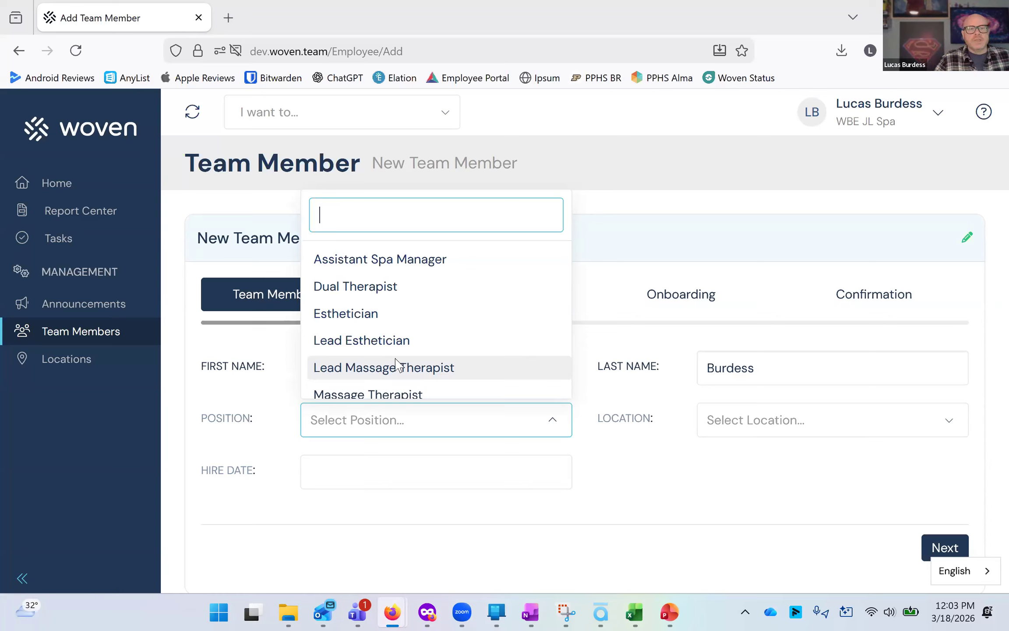
Set the new member's position to Owner and location to Lakeview Plaza.
scroll(374, 335, down, 2)
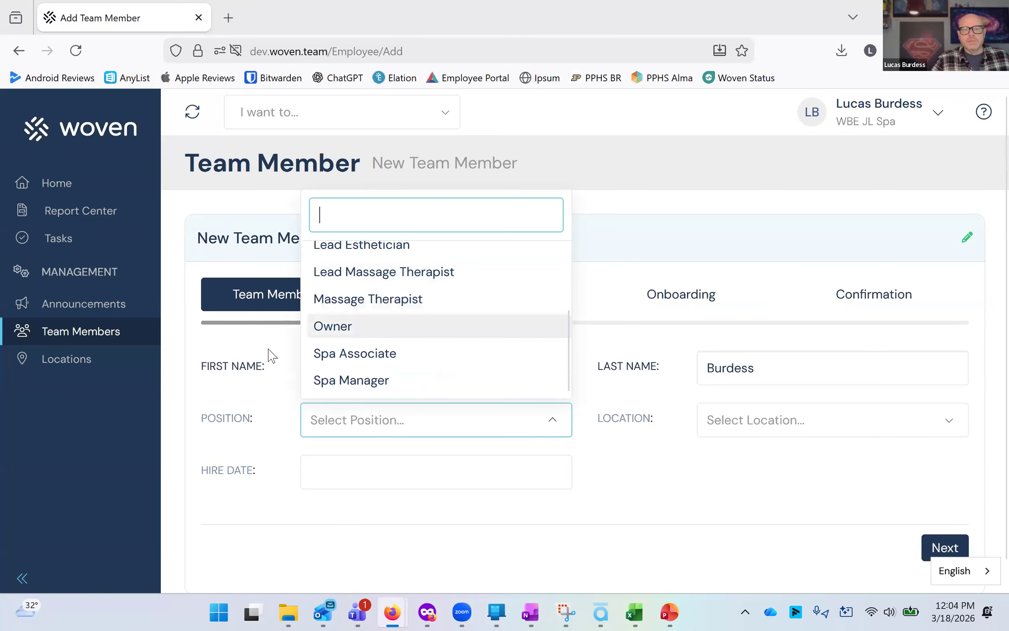
click(374, 335)
click(668, 419)
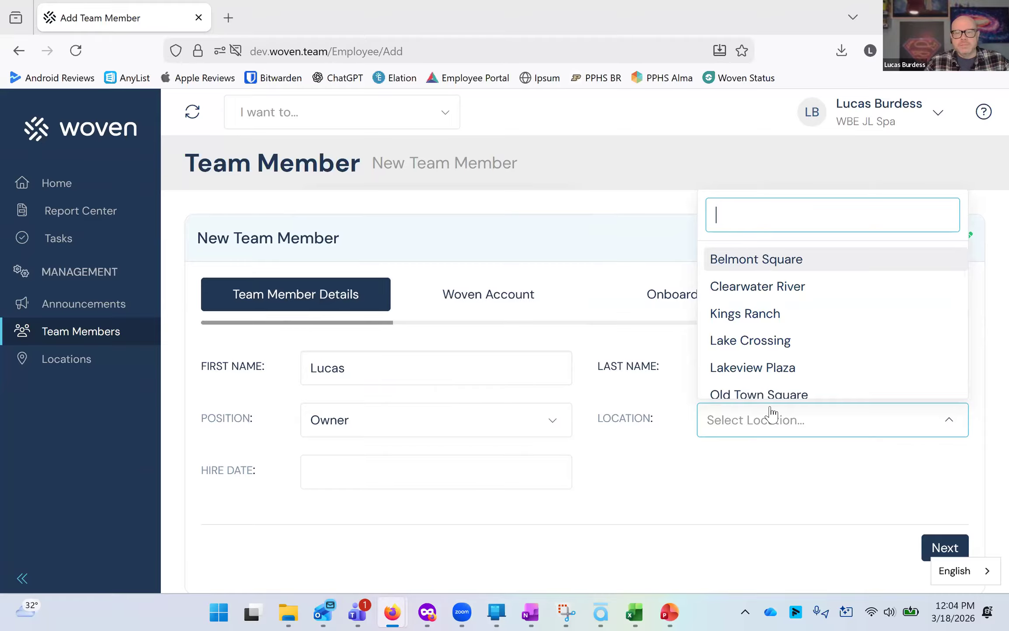
click(782, 367)
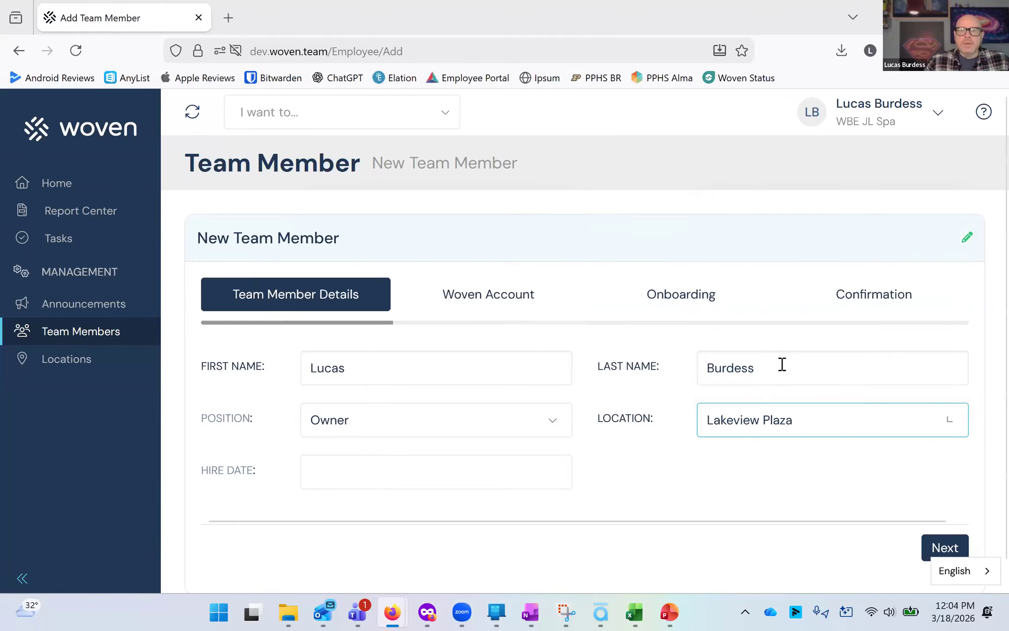
Set the hire date to 03/18/2026 and continue to the account step.
click(367, 477)
click(382, 383)
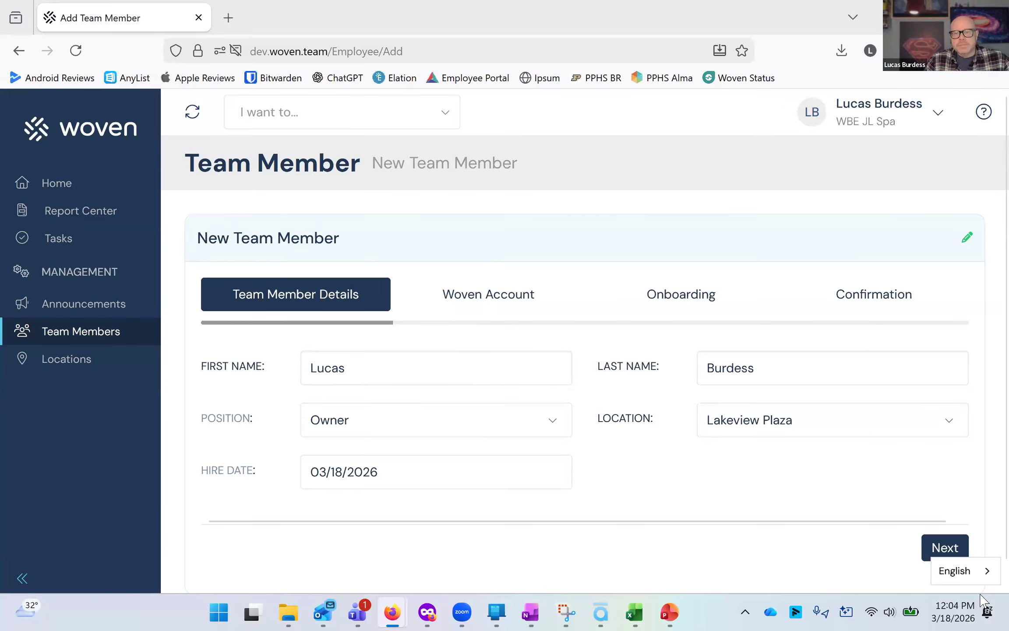
click(951, 547)
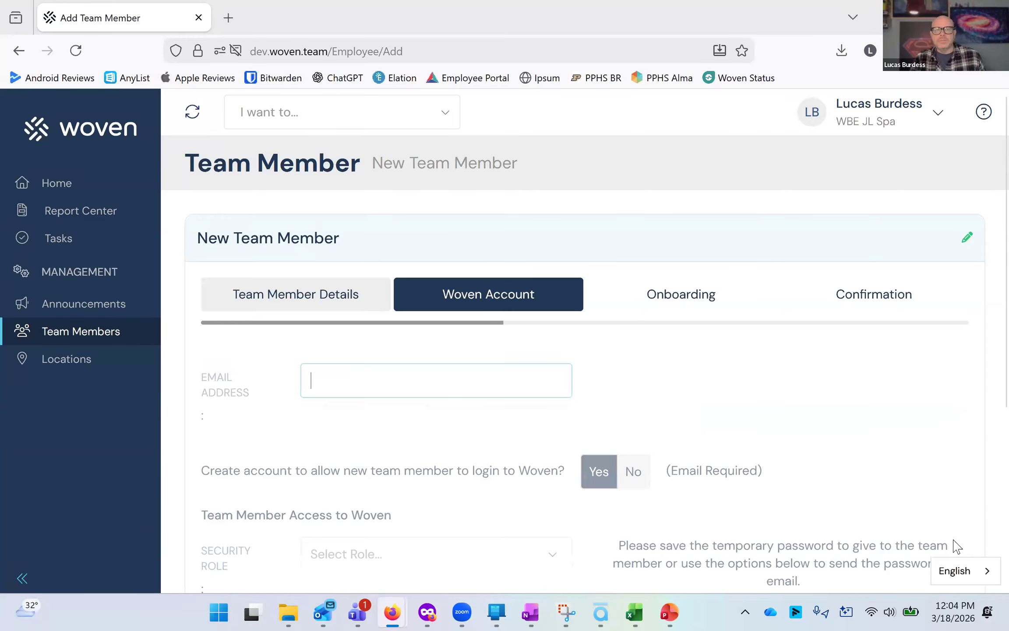
Enter the team member's e-mail address for their account.
scroll(638, 502, down, 3)
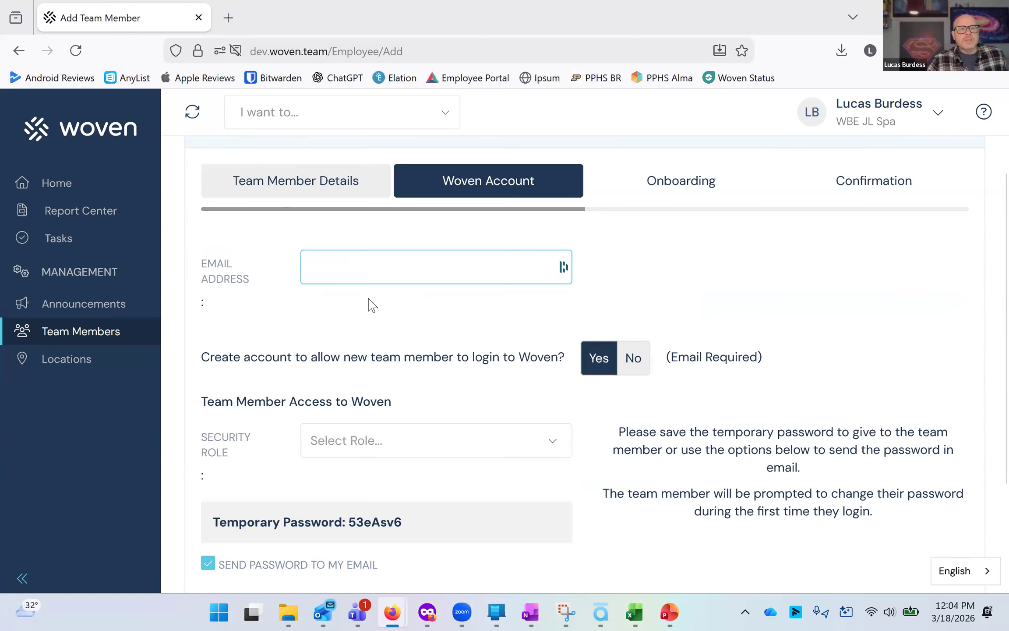
click(368, 276)
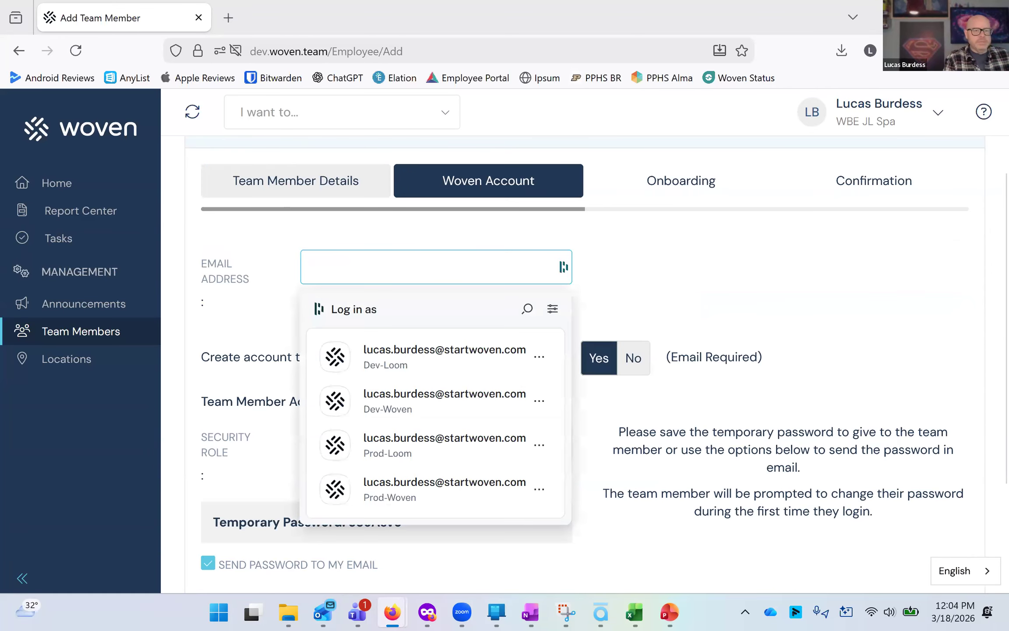
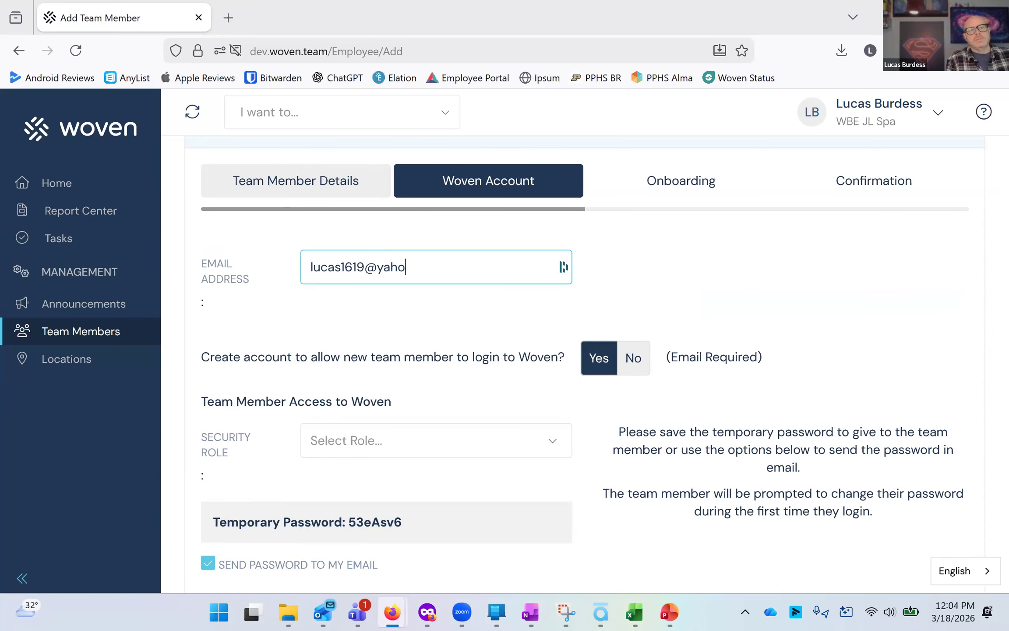
click(415, 316)
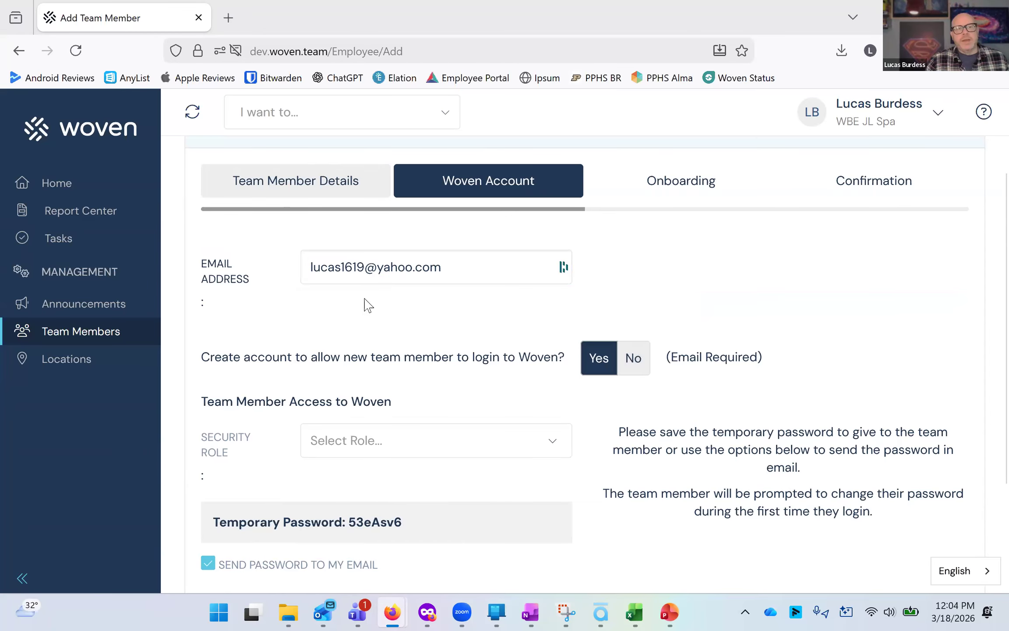
Set the security role to Owner and send the temporary password to the team member's e-mail instead of yours.
scroll(349, 338, down, 3)
click(351, 335)
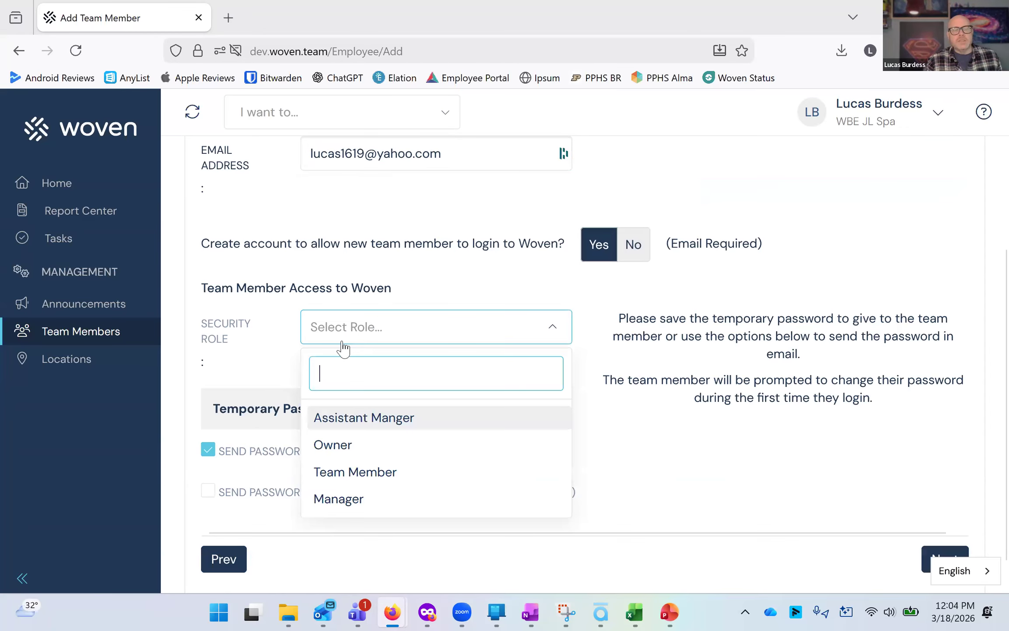
click(371, 449)
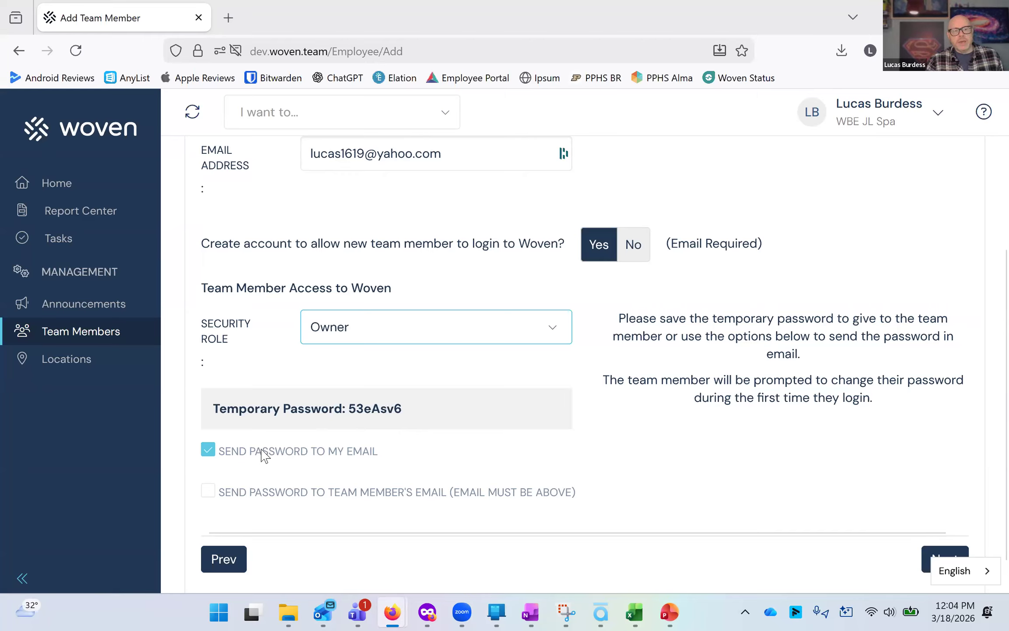
click(266, 499)
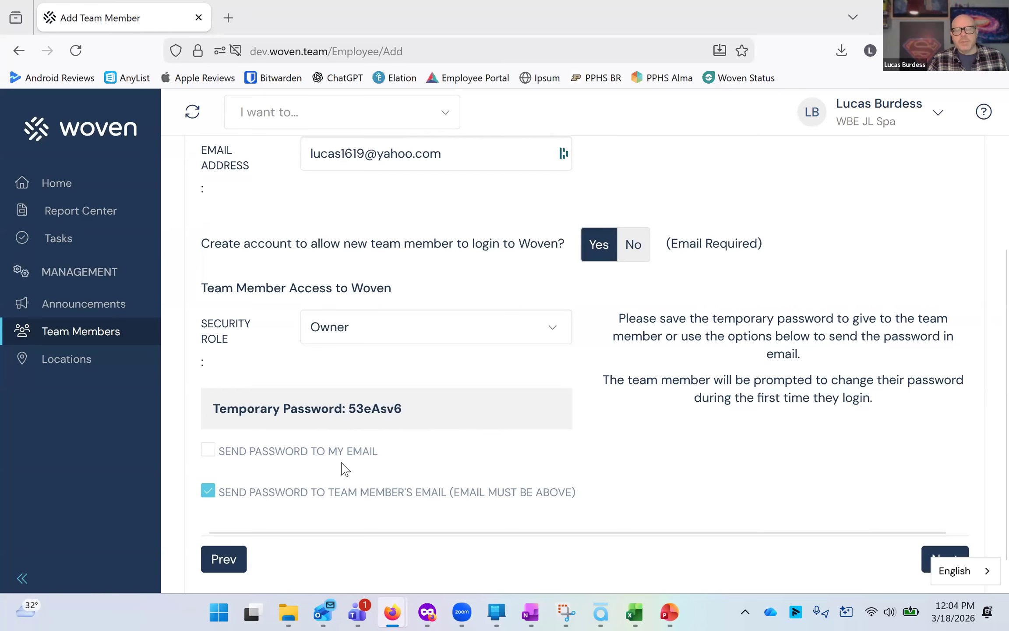
Turn off onboarding on first login, confirm the change, and move to the confirmation step.
scroll(795, 521, down, 1)
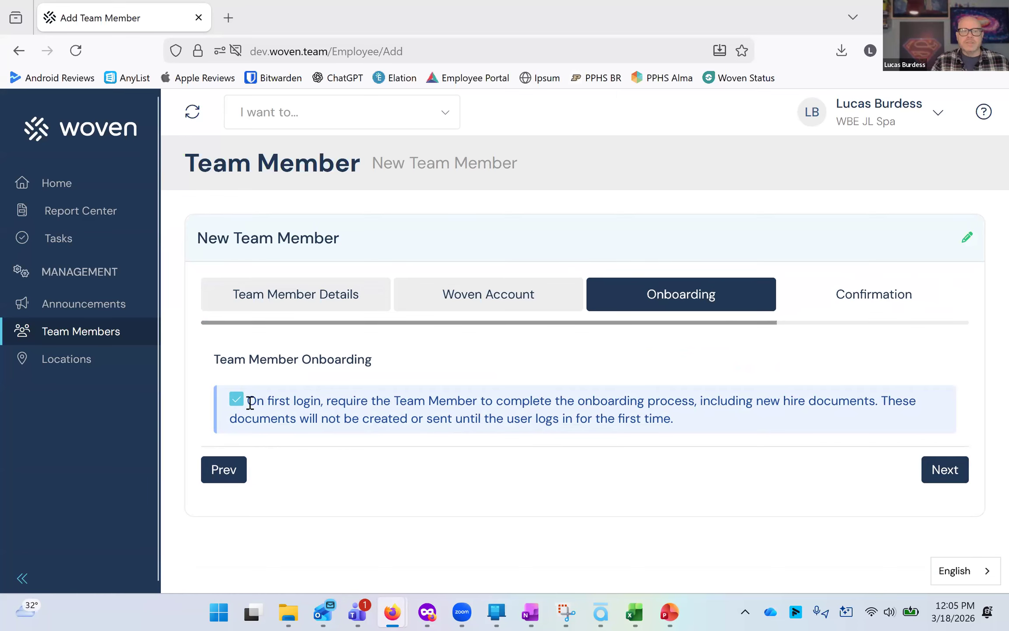
click(530, 408)
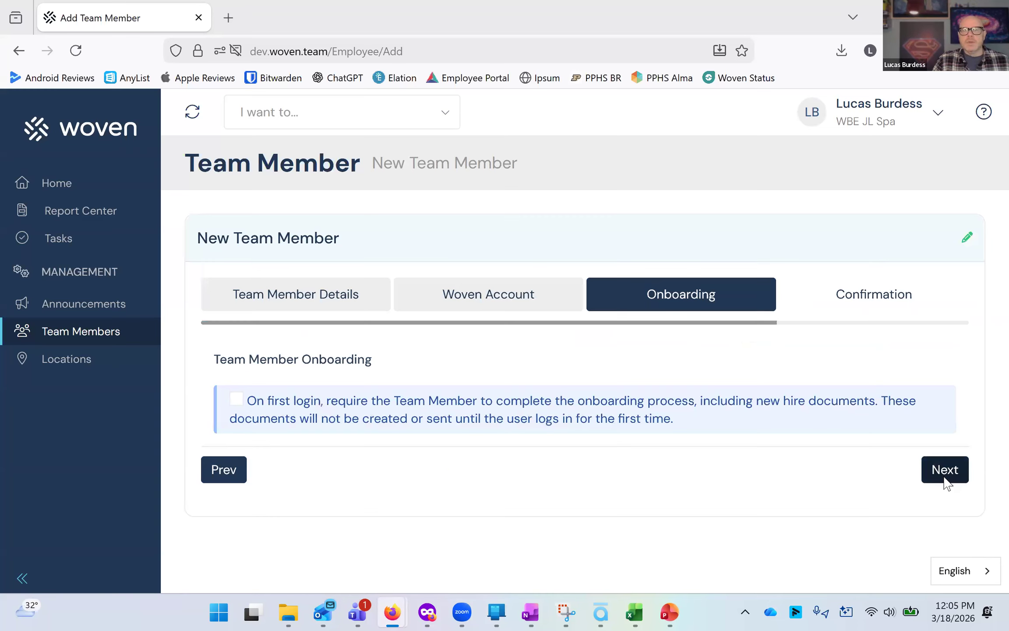
click(945, 470)
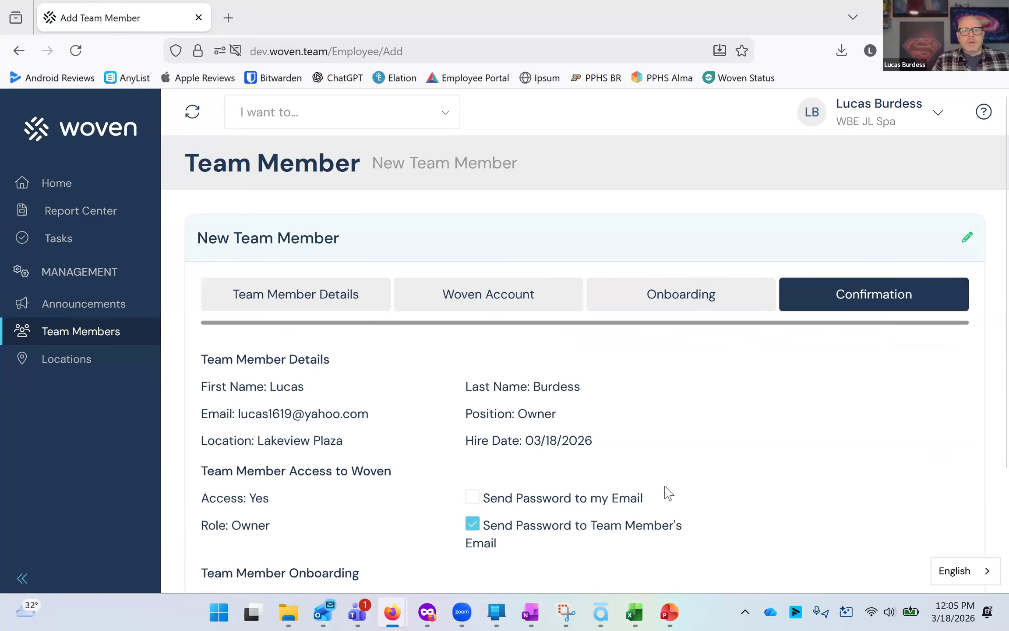
Review the summary and create the new team member.
scroll(670, 508, down, 3)
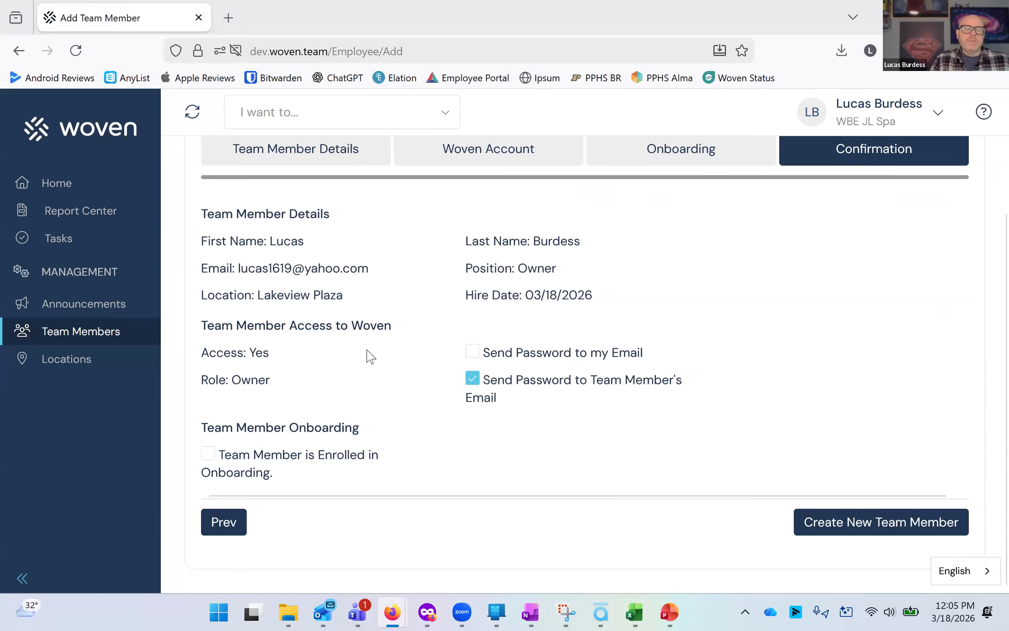
click(851, 523)
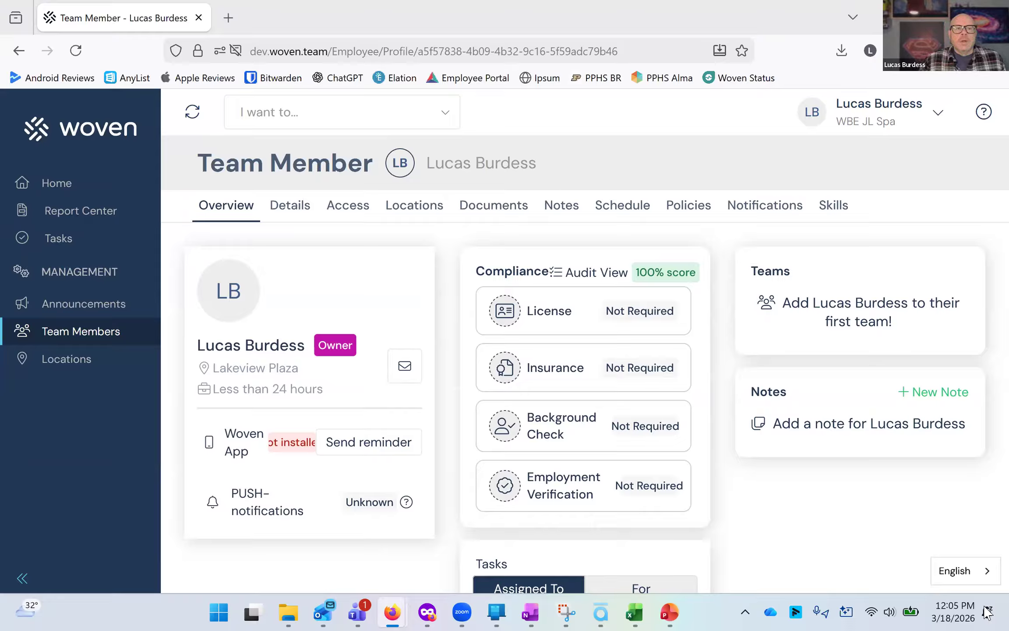
Return to the team members list and open the first member's profile.
click(110, 332)
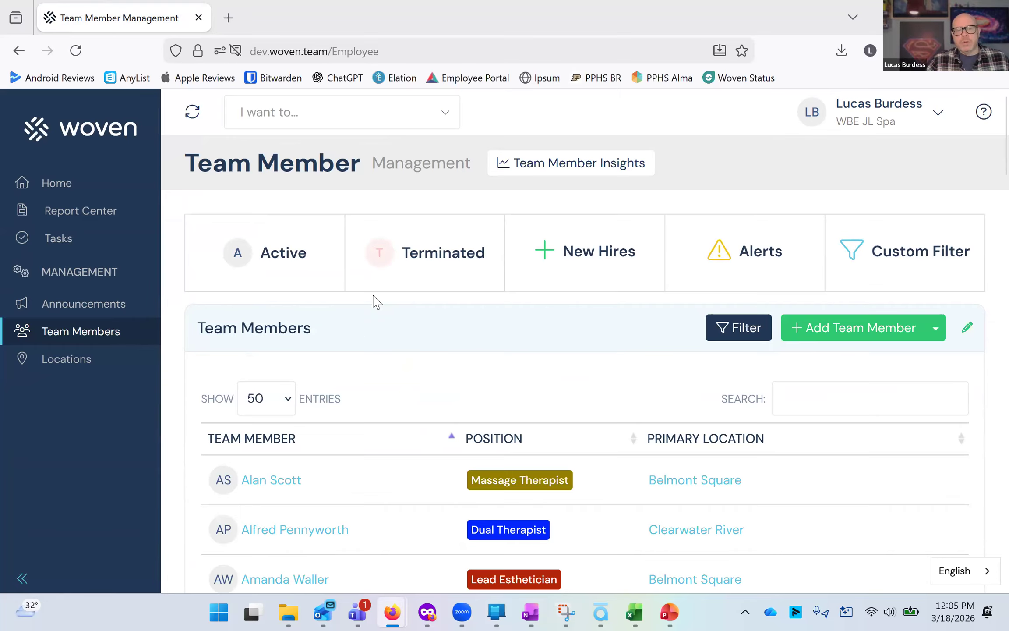
scroll(285, 368, down, 3)
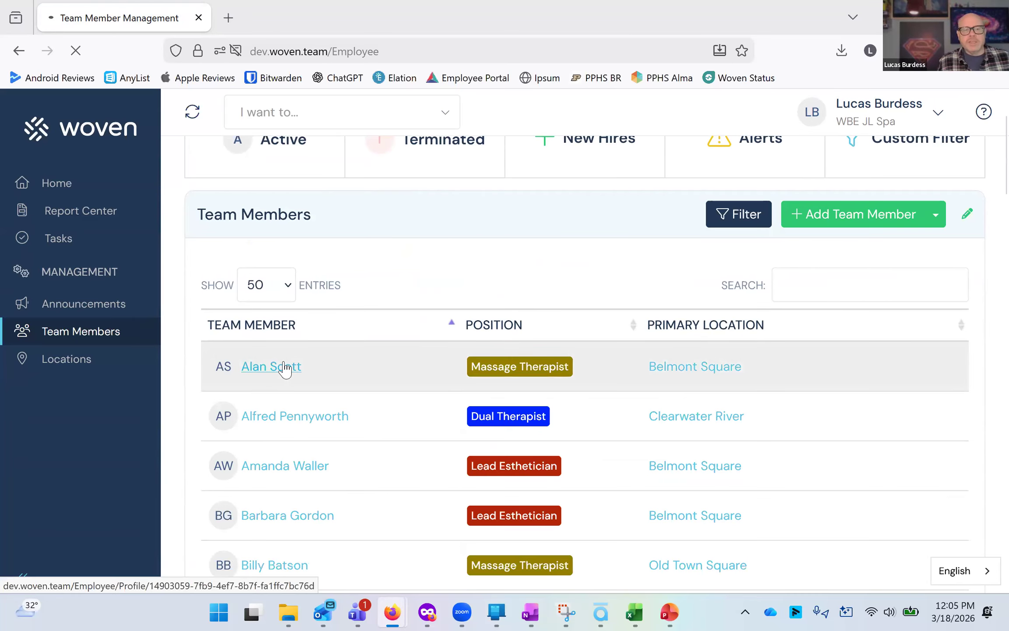
click(285, 367)
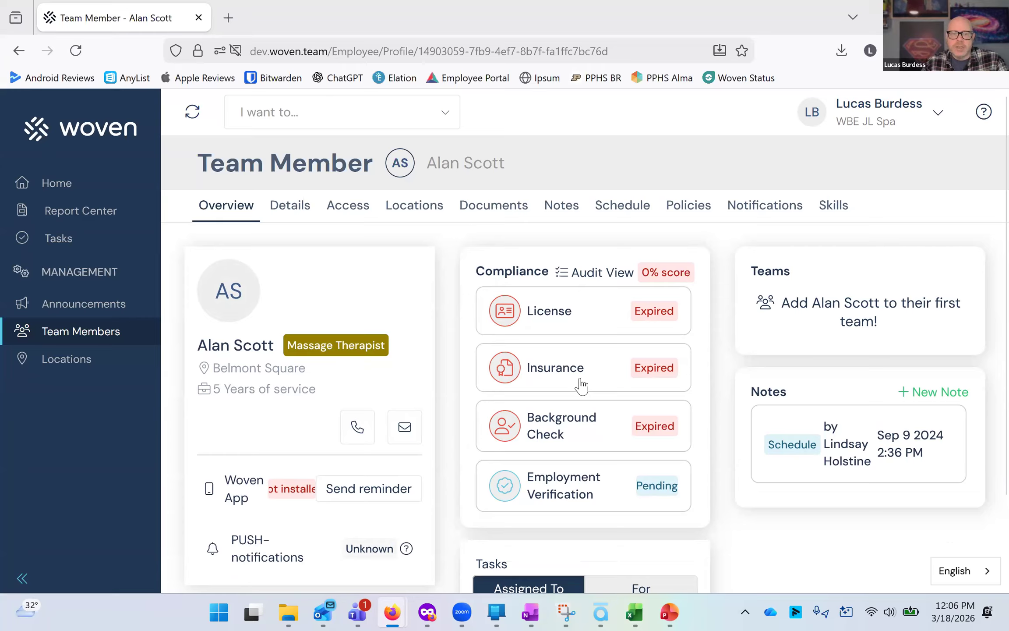
Open the member's licenses panel and look at the options for adding a license, then close it.
click(553, 329)
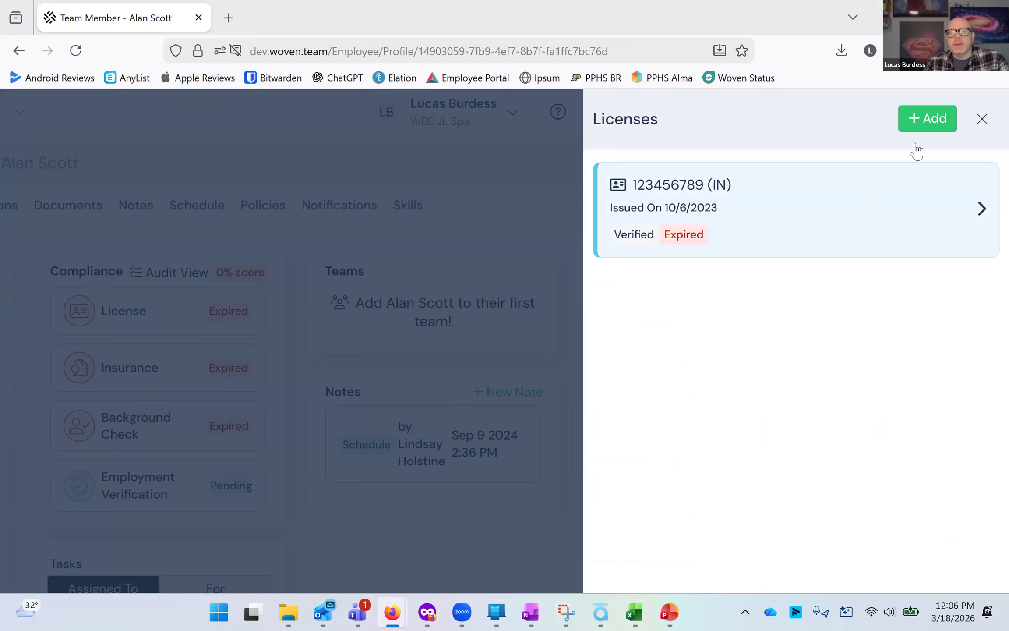
click(949, 125)
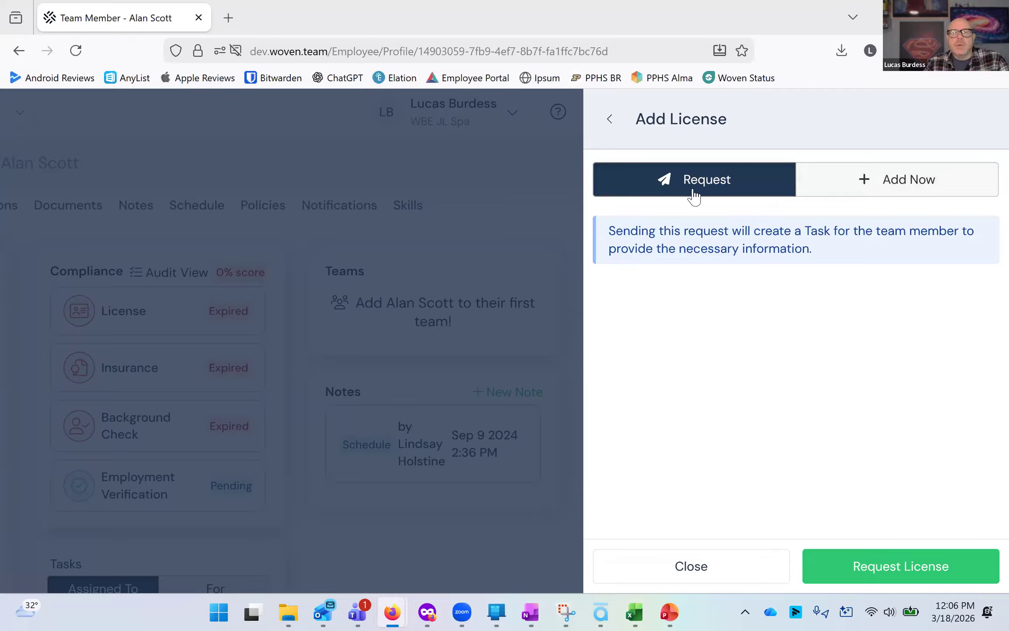
click(609, 122)
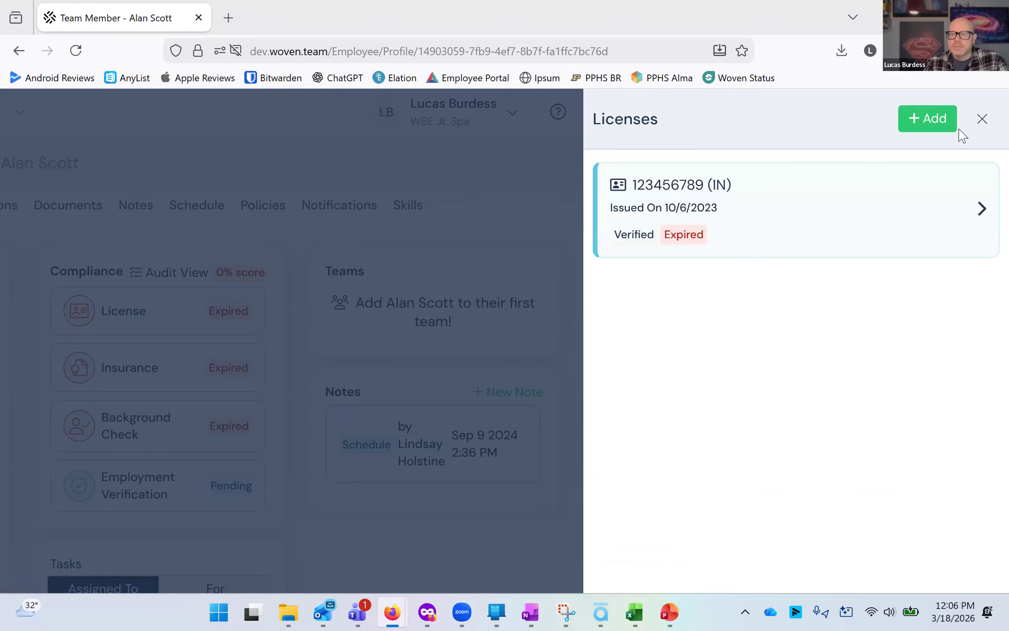
click(565, 221)
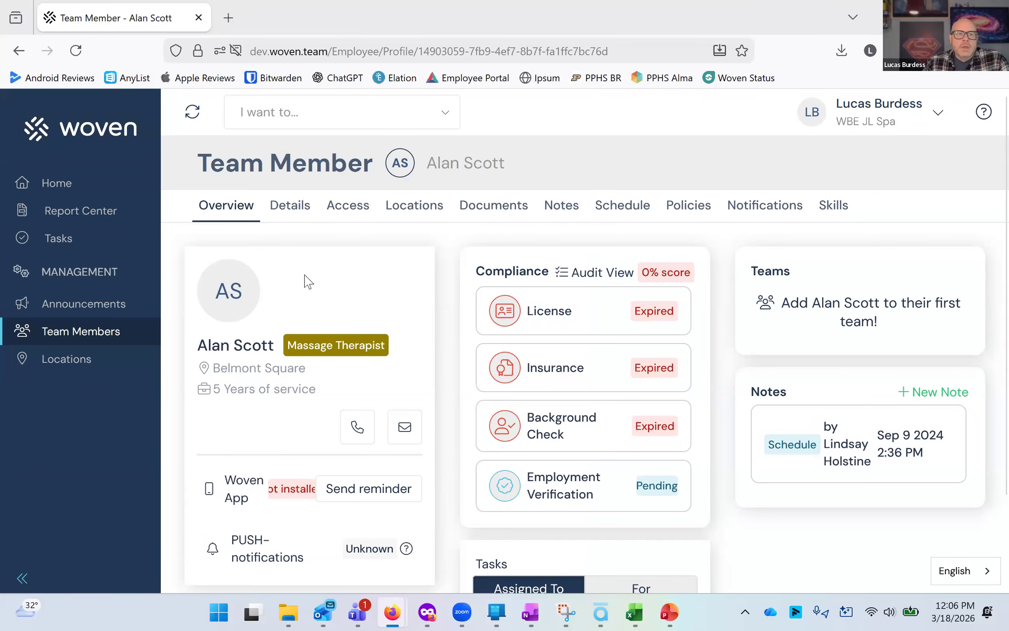
Send the member a reminder to install the Woven app.
mouse_move(246, 292)
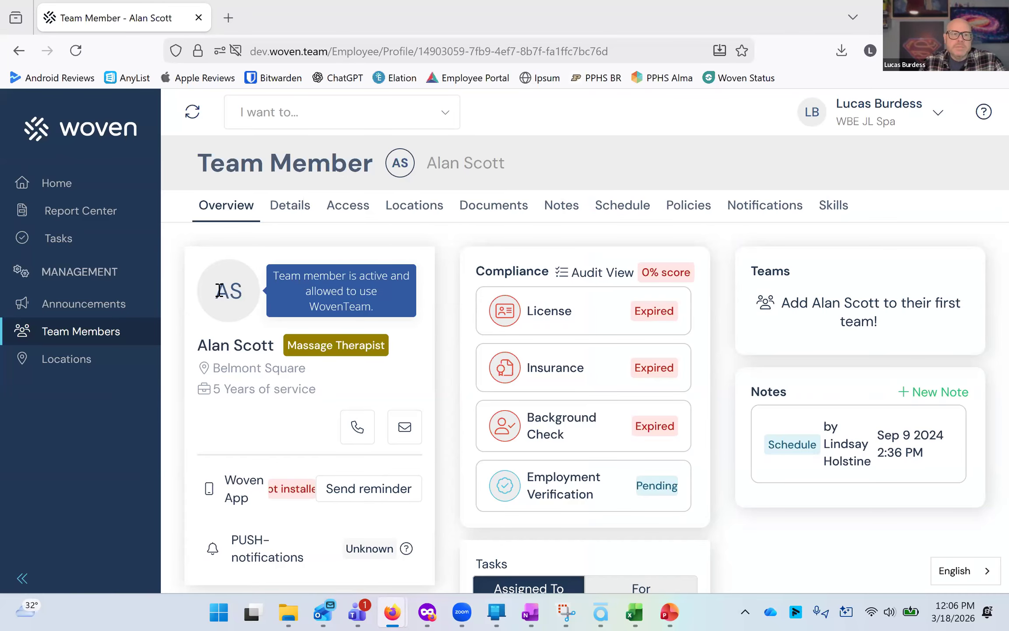
scroll(236, 302, down, 2)
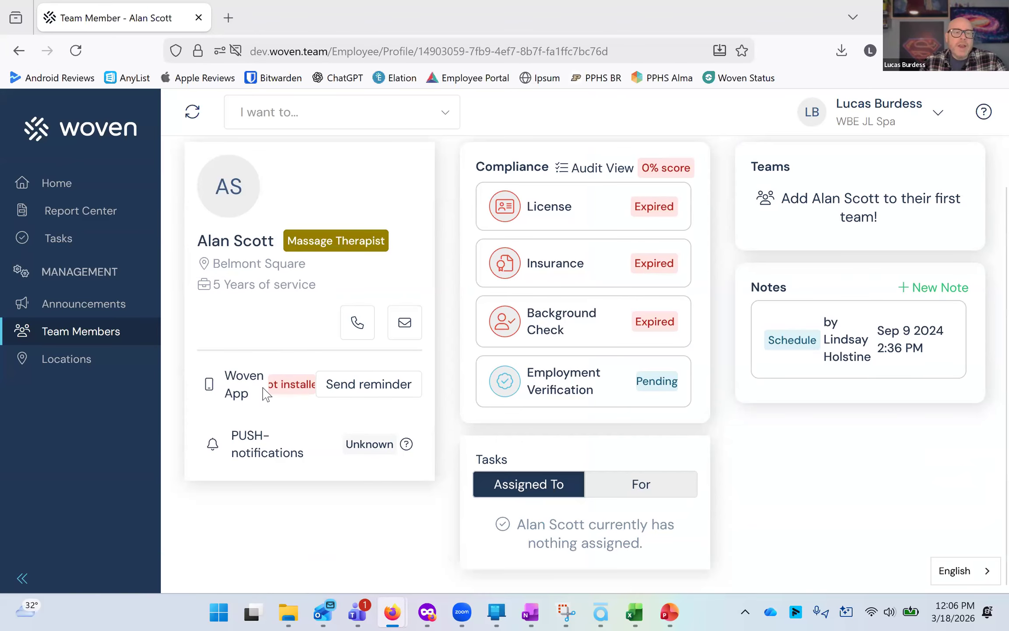
click(338, 388)
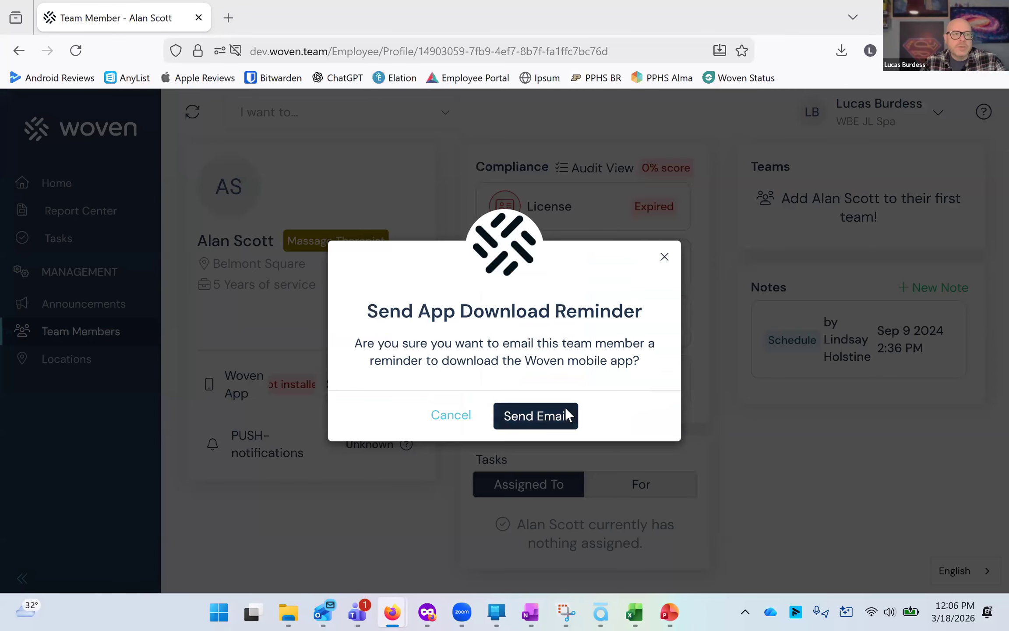
click(565, 409)
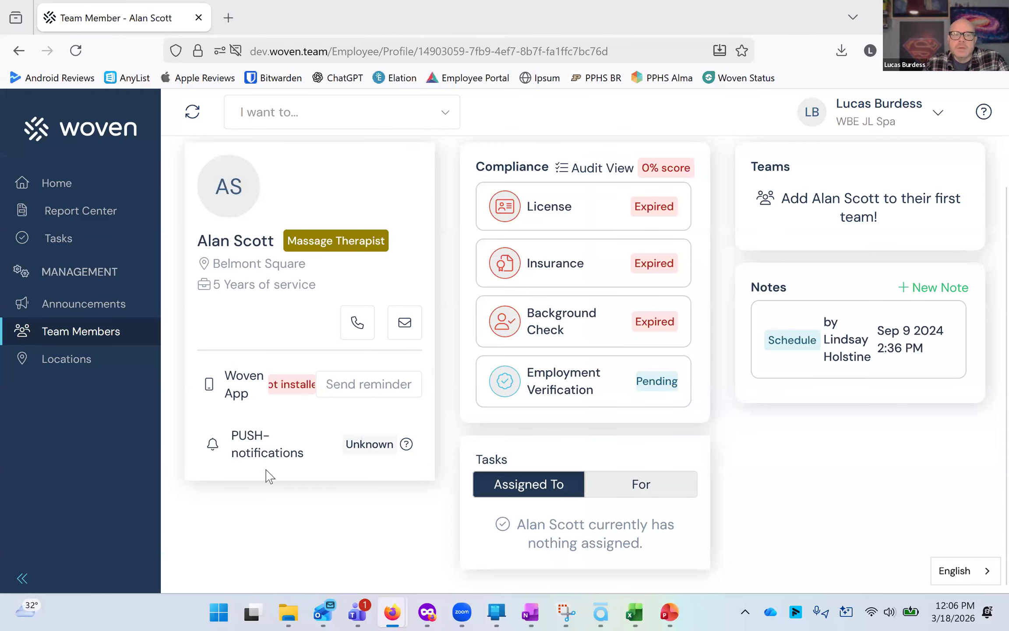
Open the member's Details tab and review the general information and position requirements.
scroll(361, 504, up, 3)
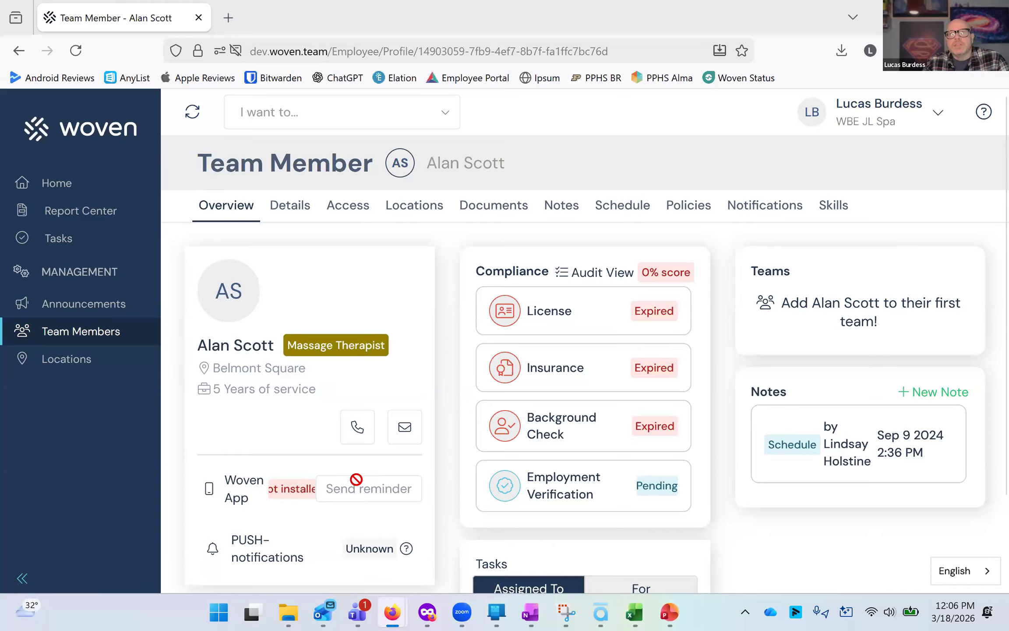
scroll(362, 438, down, 2)
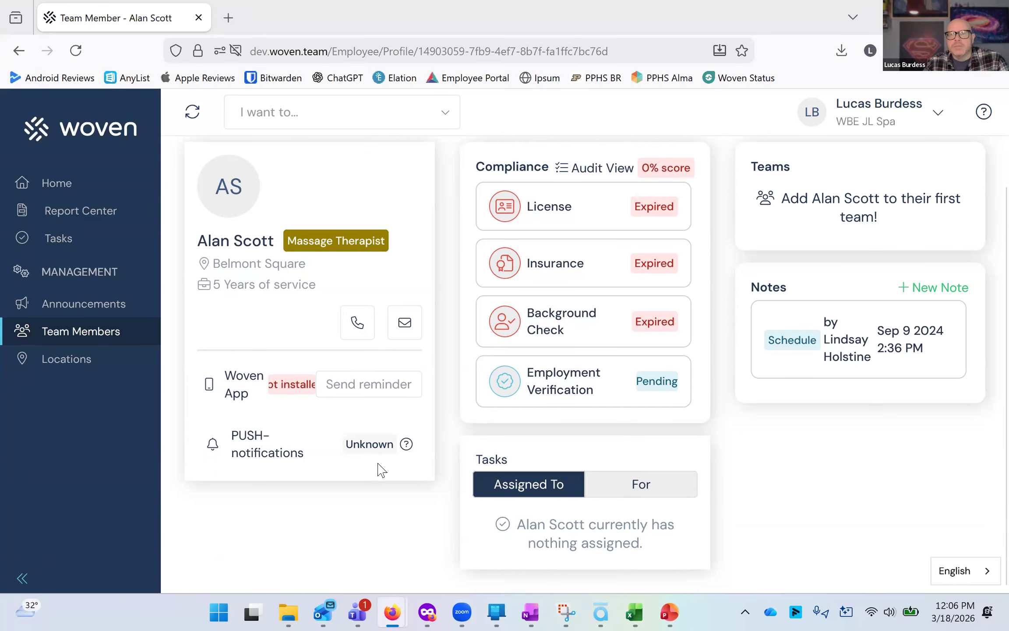
scroll(379, 470, up, 2)
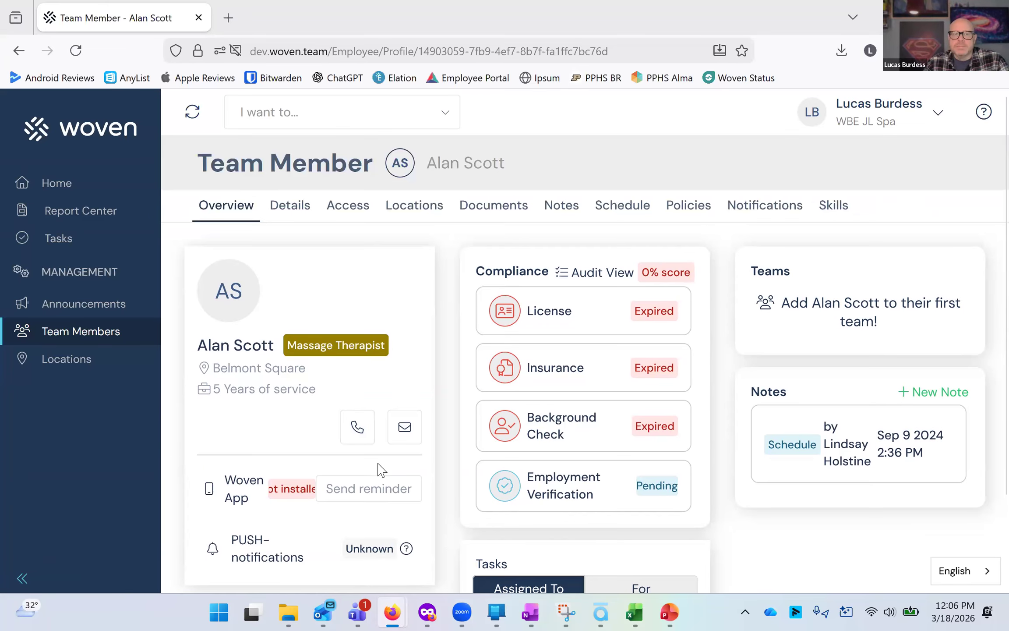
click(294, 210)
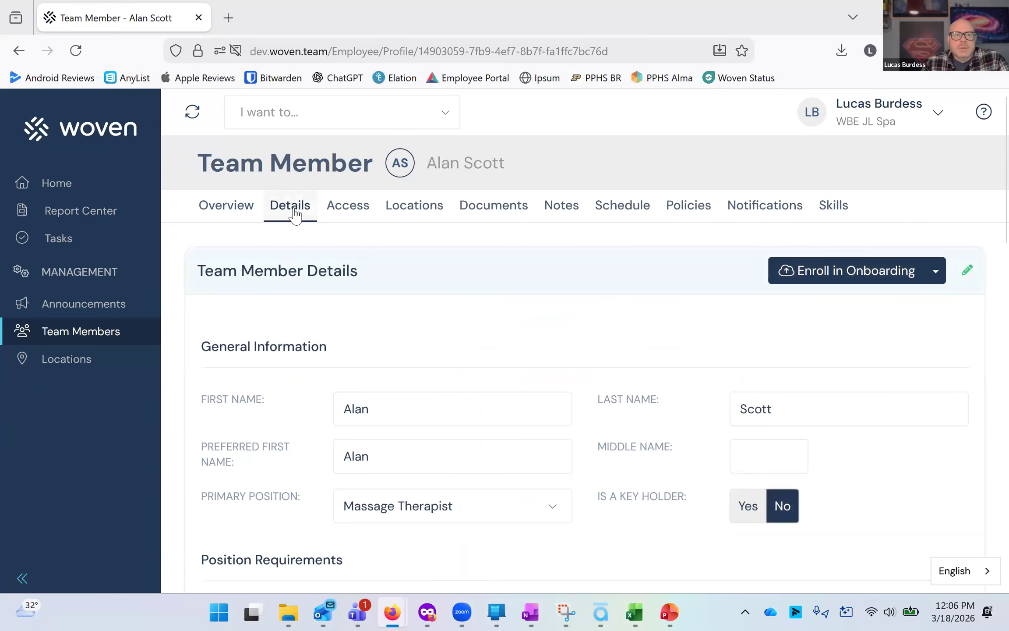
scroll(387, 298, down, 4)
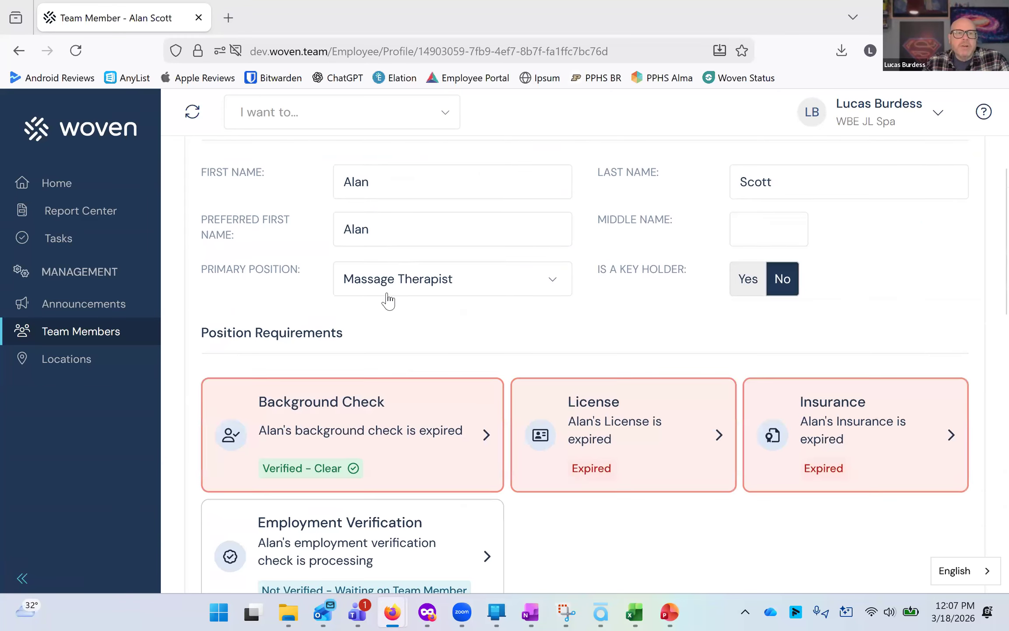
scroll(660, 368, down, 4)
scroll(631, 375, up, 6)
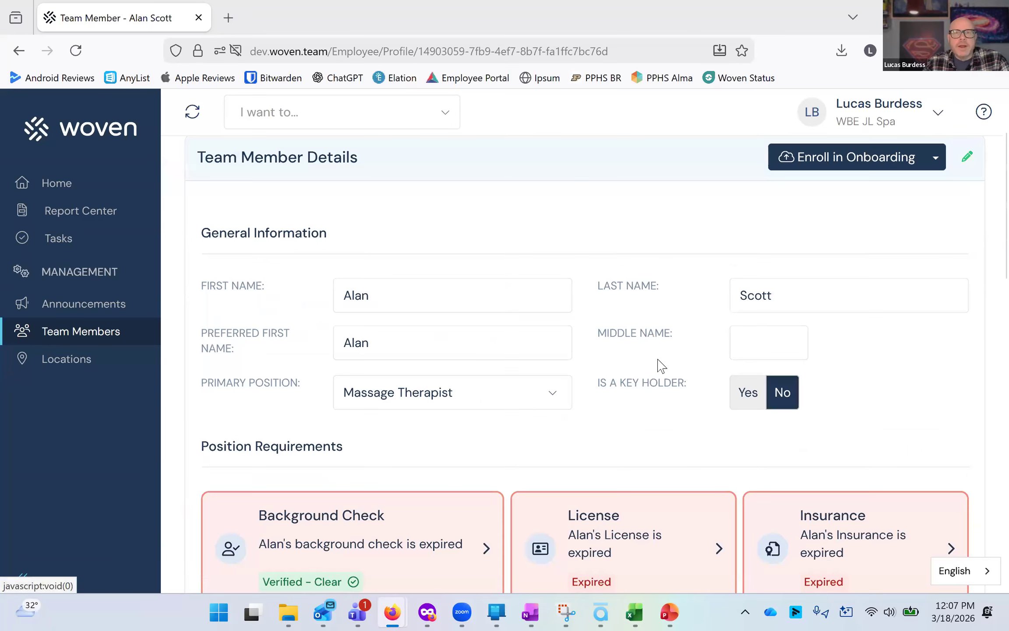
Examine the name fields and the primary position options without changing the position.
click(402, 347)
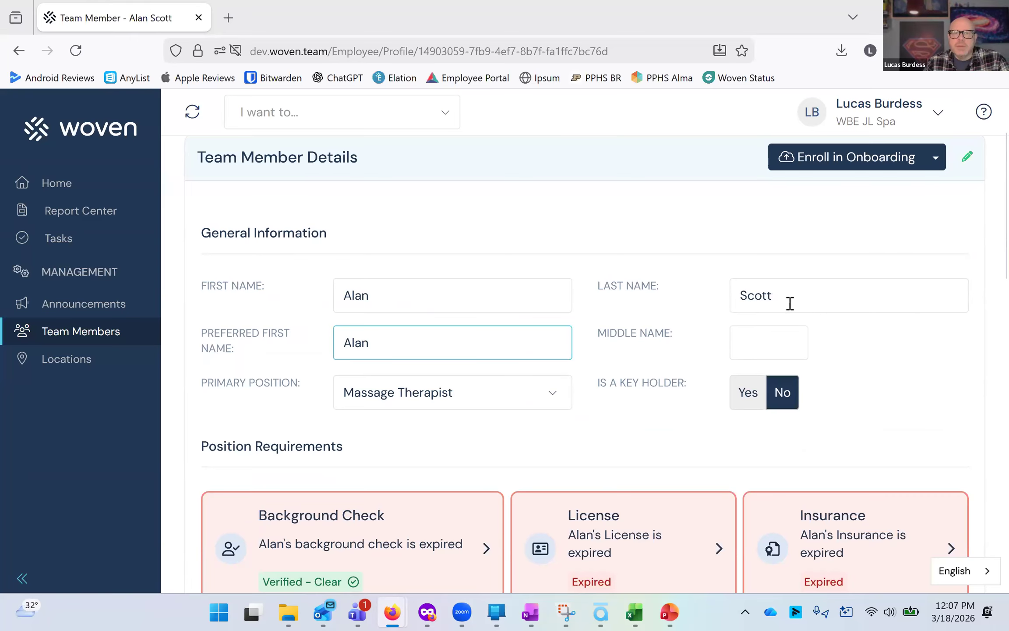
scroll(435, 288, down, 3)
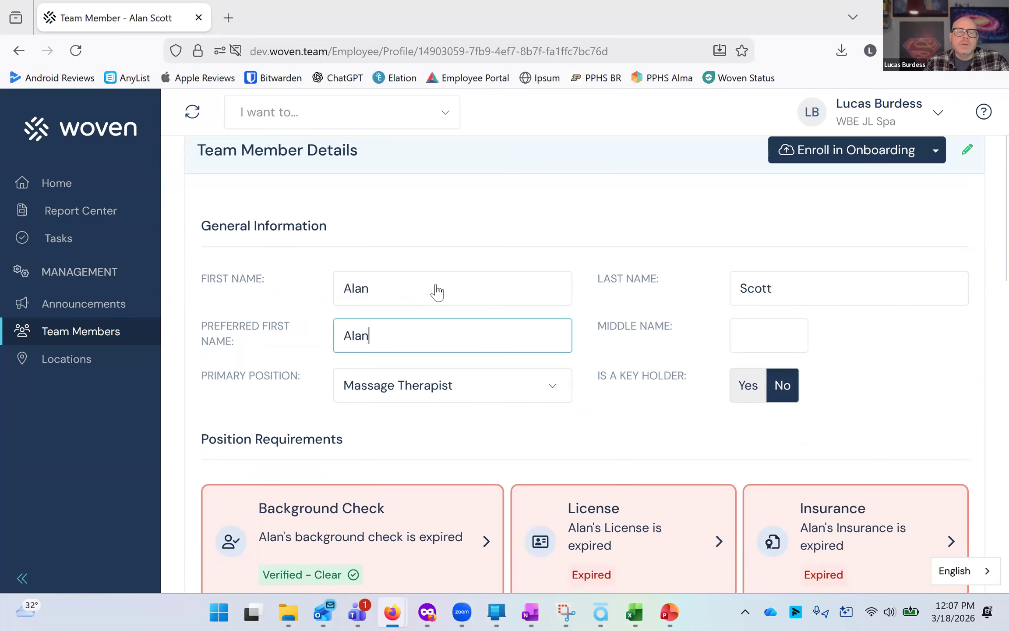
click(436, 283)
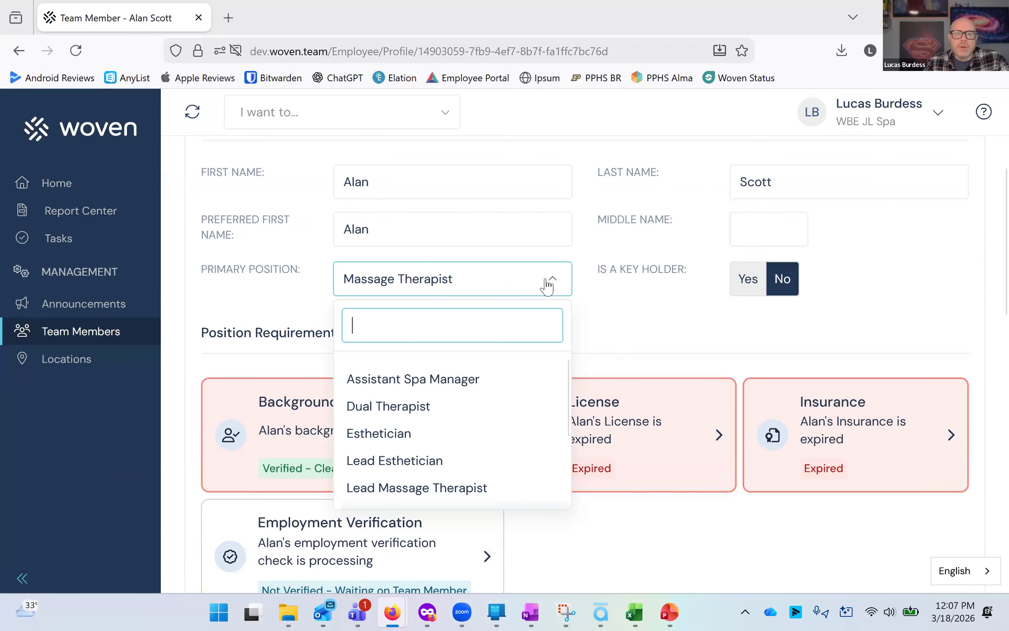
click(473, 295)
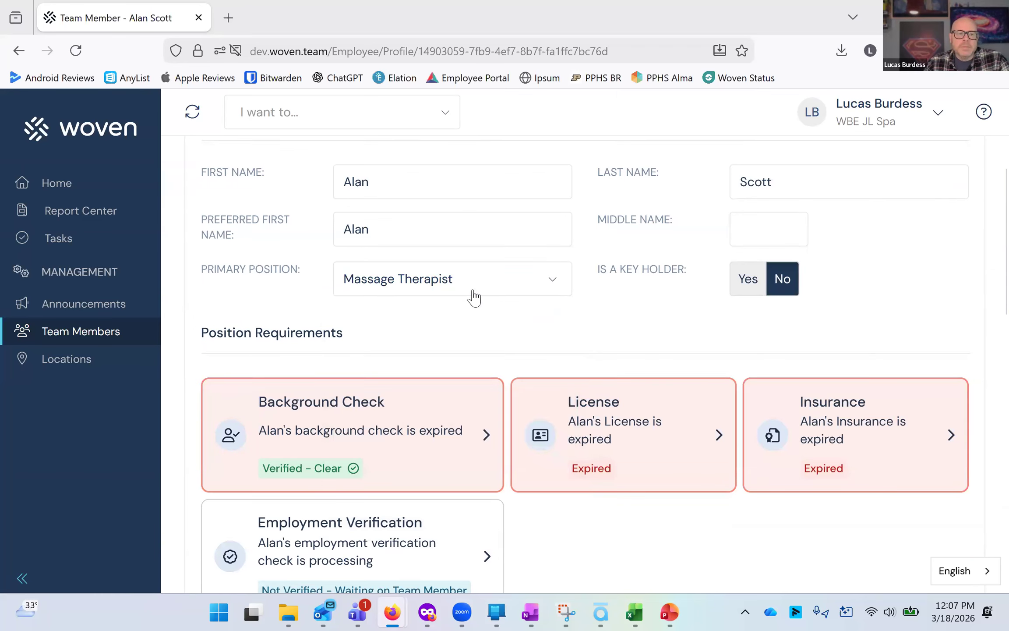
scroll(601, 326, down, 5)
scroll(433, 302, up, 2)
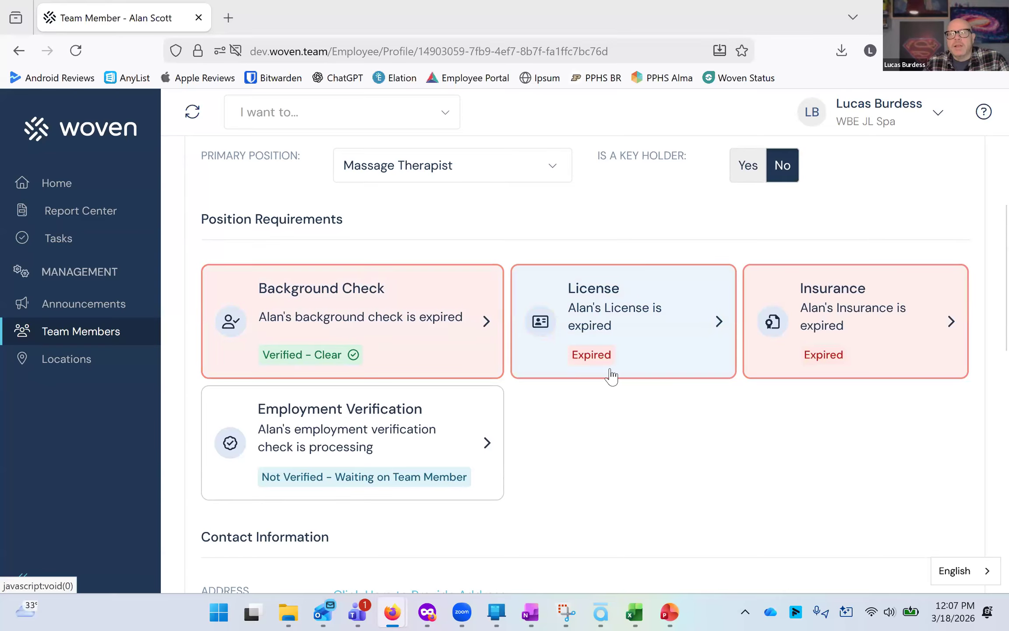
scroll(556, 263, down, 2)
scroll(554, 272, down, 5)
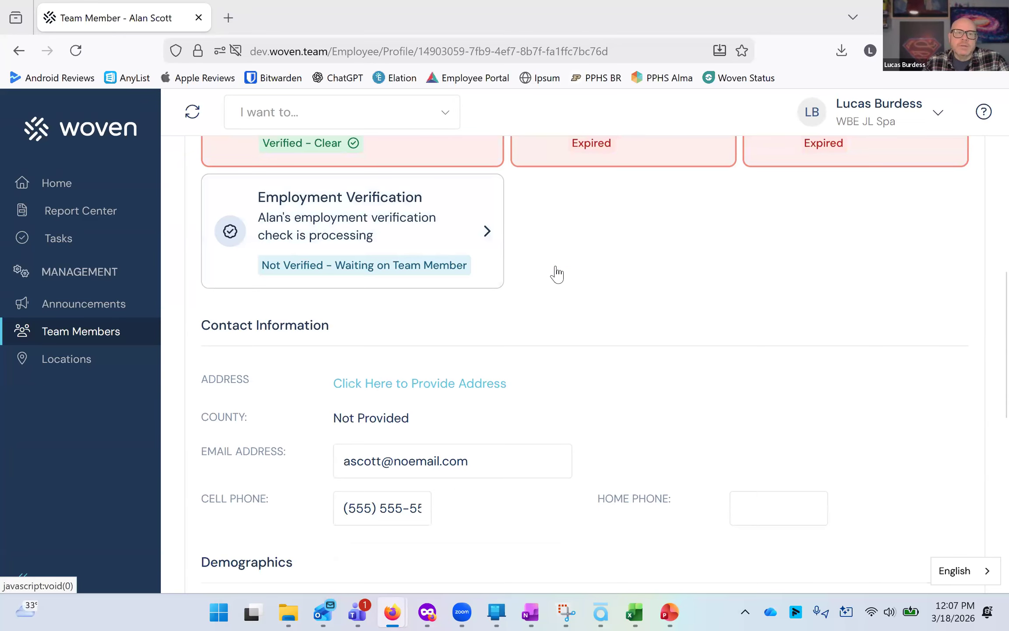
Browse the contact, demographics, emergency contact and employment information sections of the member's details.
click(530, 338)
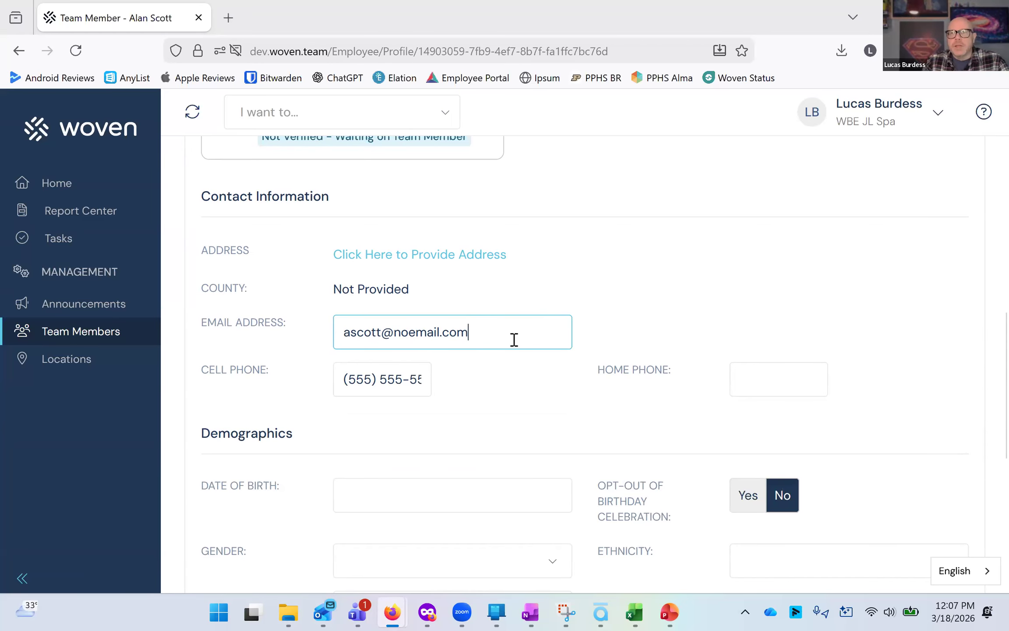
scroll(512, 340, down, 5)
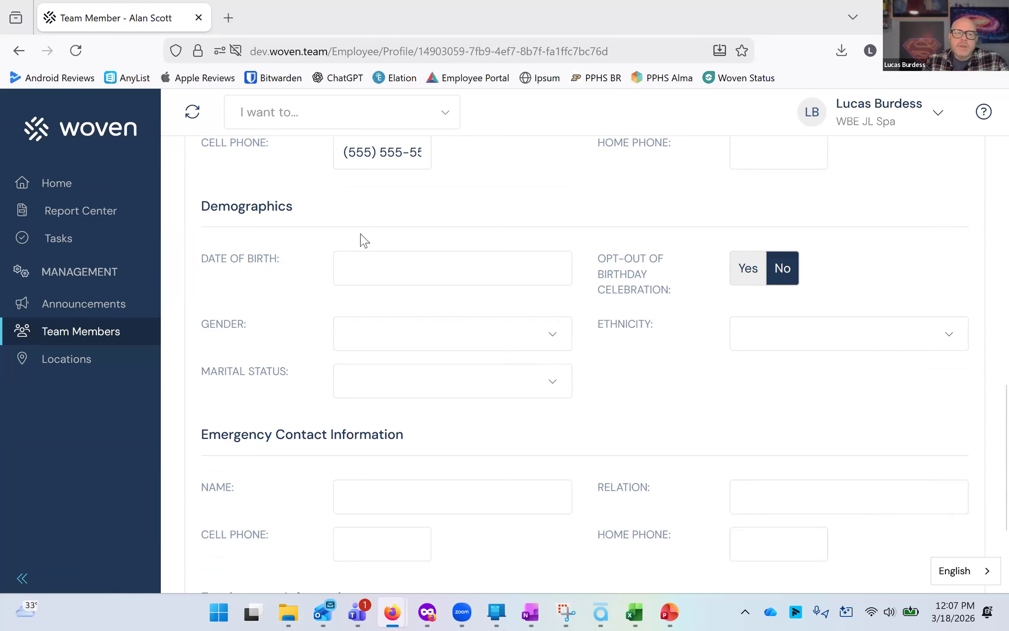
scroll(364, 240, down, 4)
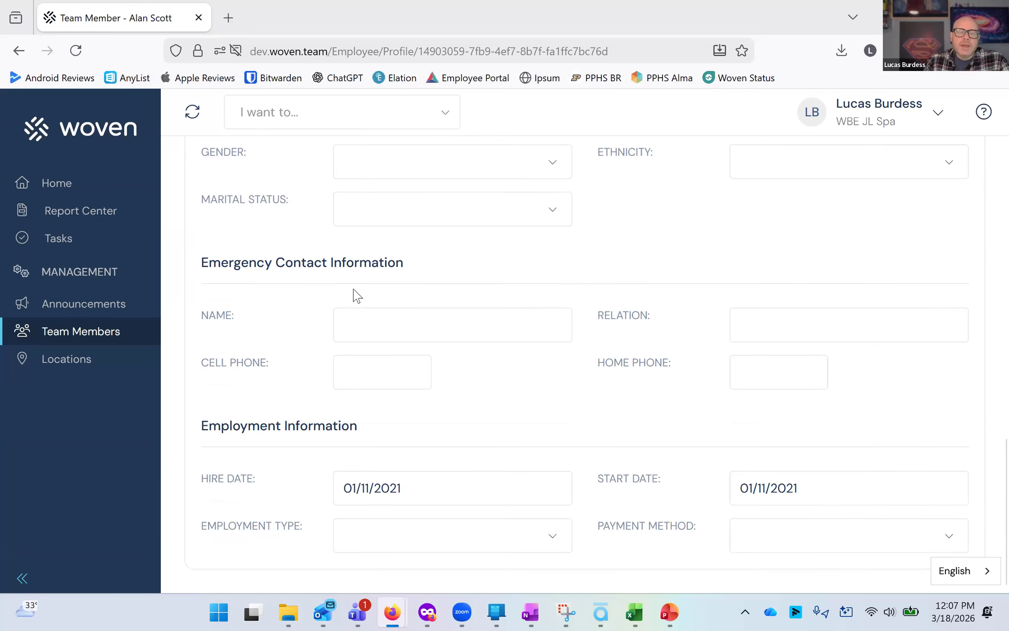
scroll(351, 293, up, 3)
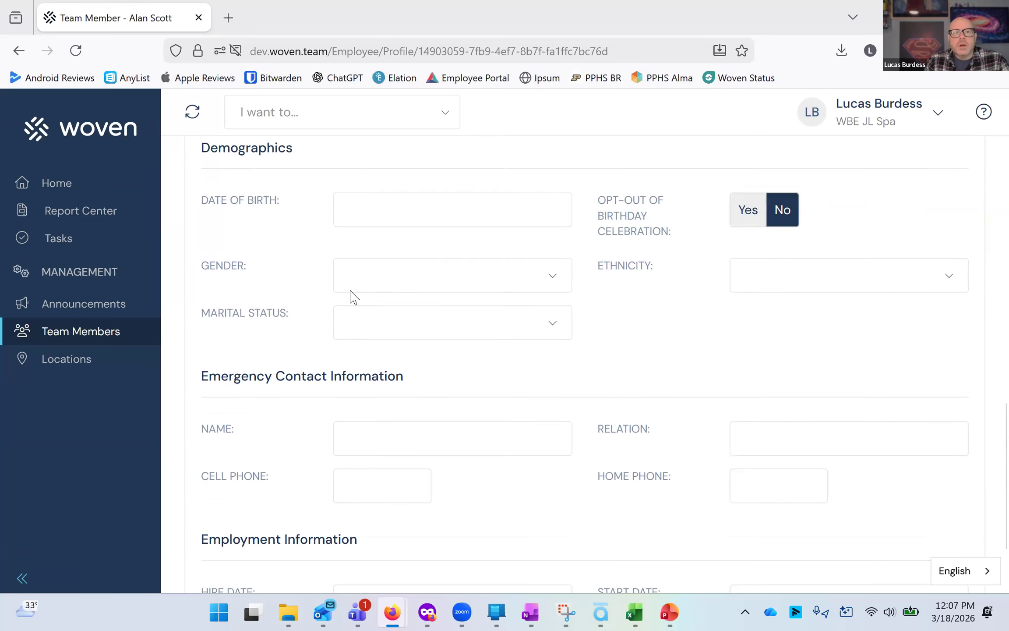
scroll(358, 287, up, 3)
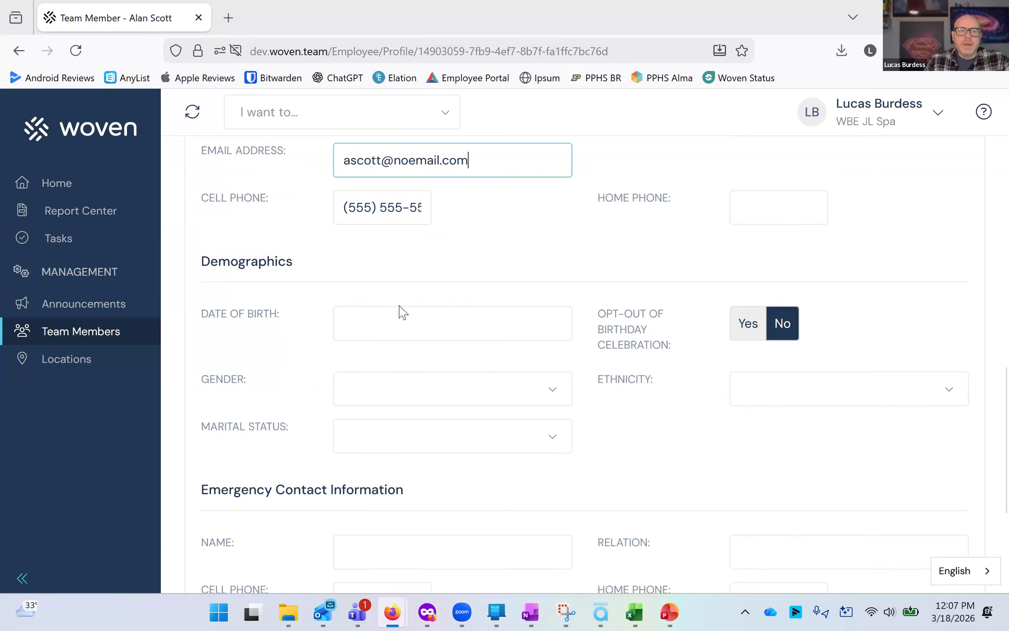
Set the member to opt out of birthday celebration.
click(398, 322)
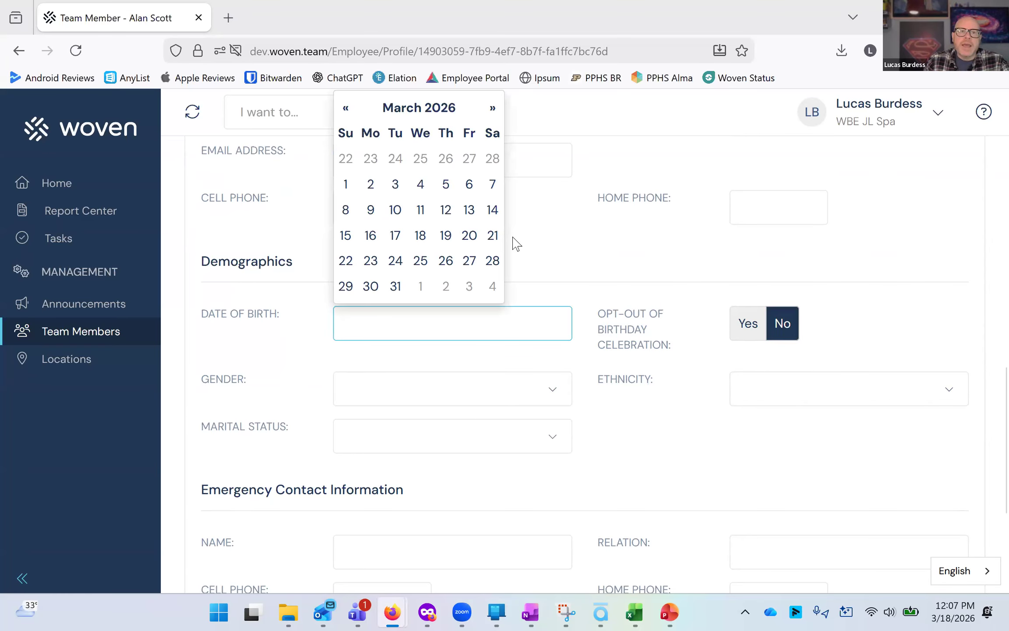
click(551, 240)
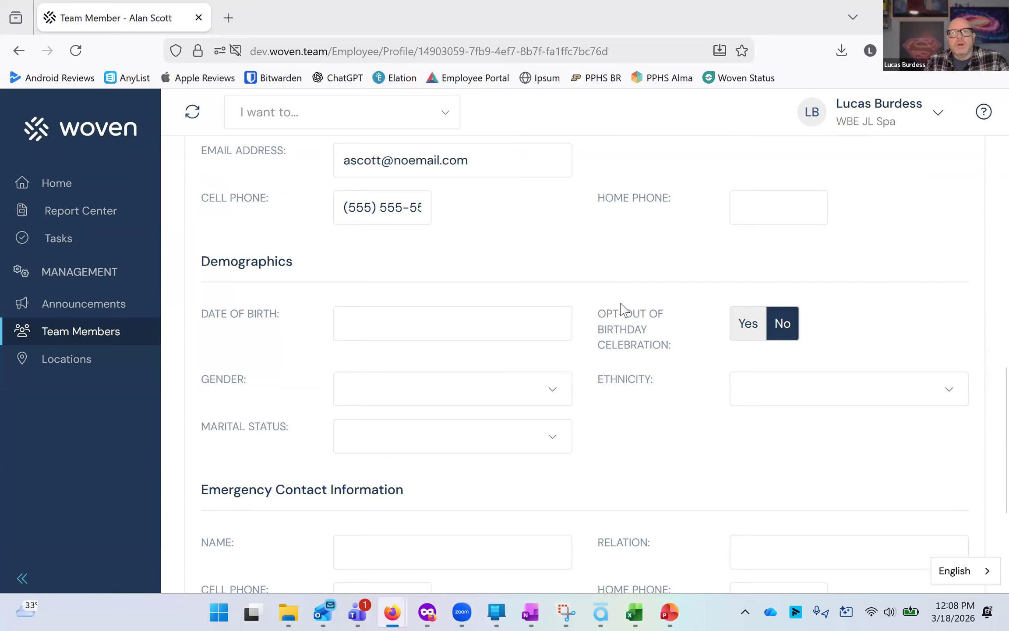
click(738, 335)
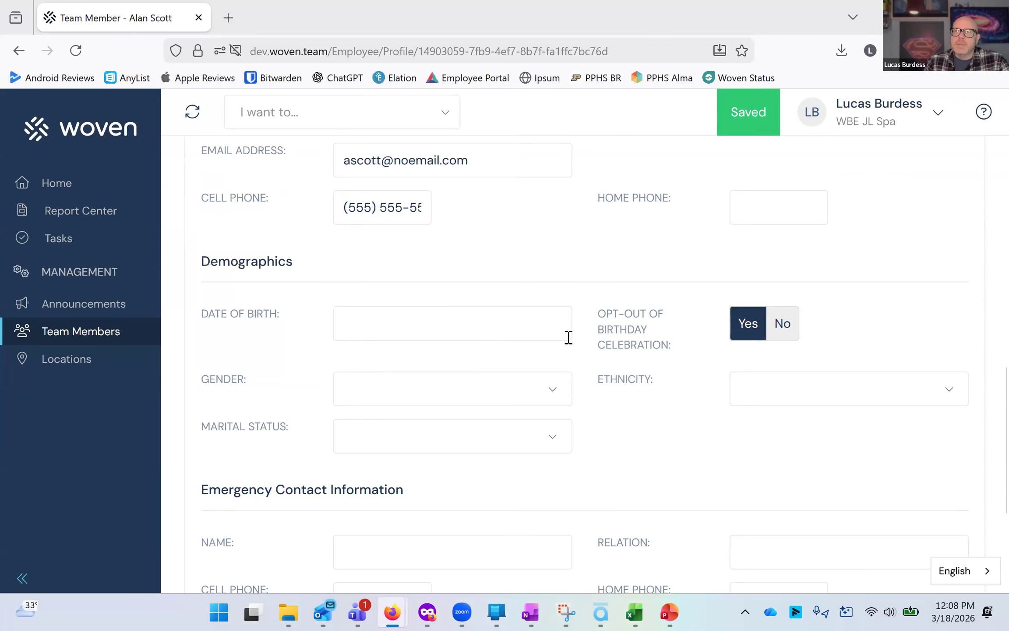
Open the Access tab and view the available role options without changing the member's role.
scroll(667, 387, up, 15)
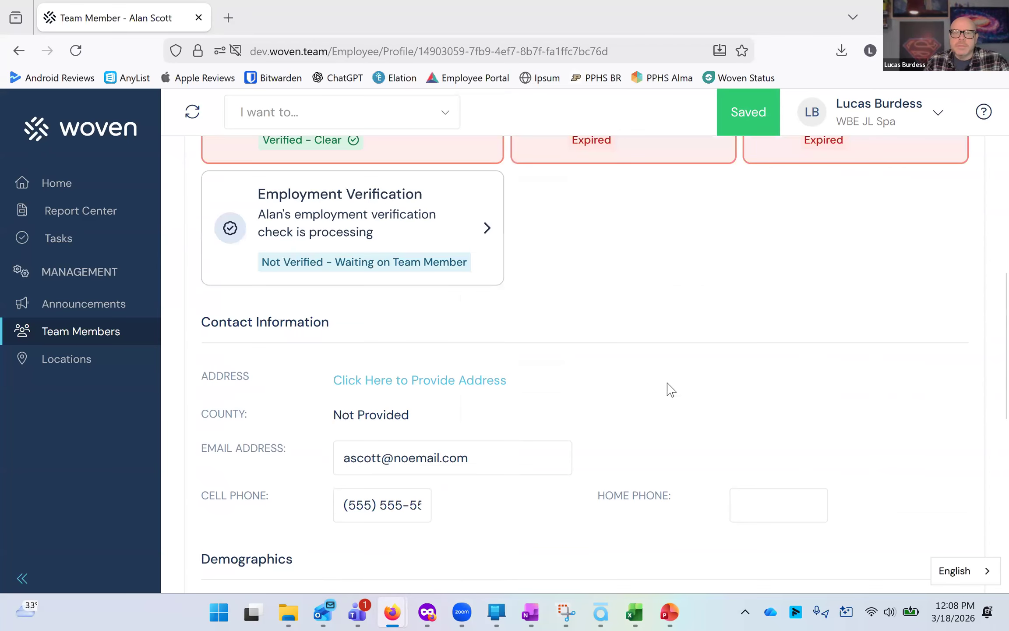
click(343, 213)
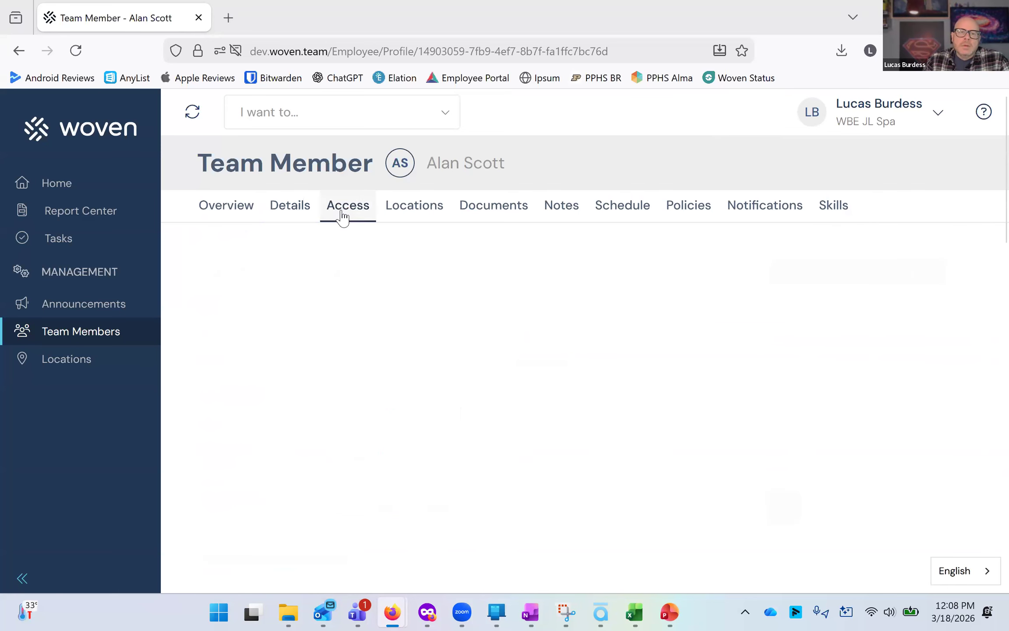
scroll(340, 210, down, 5)
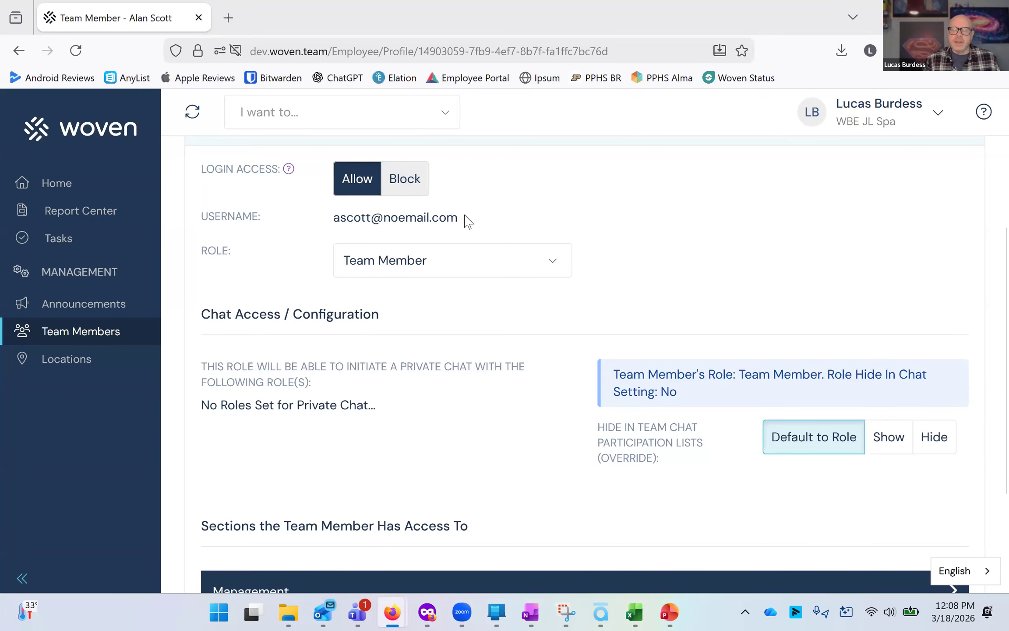
click(477, 278)
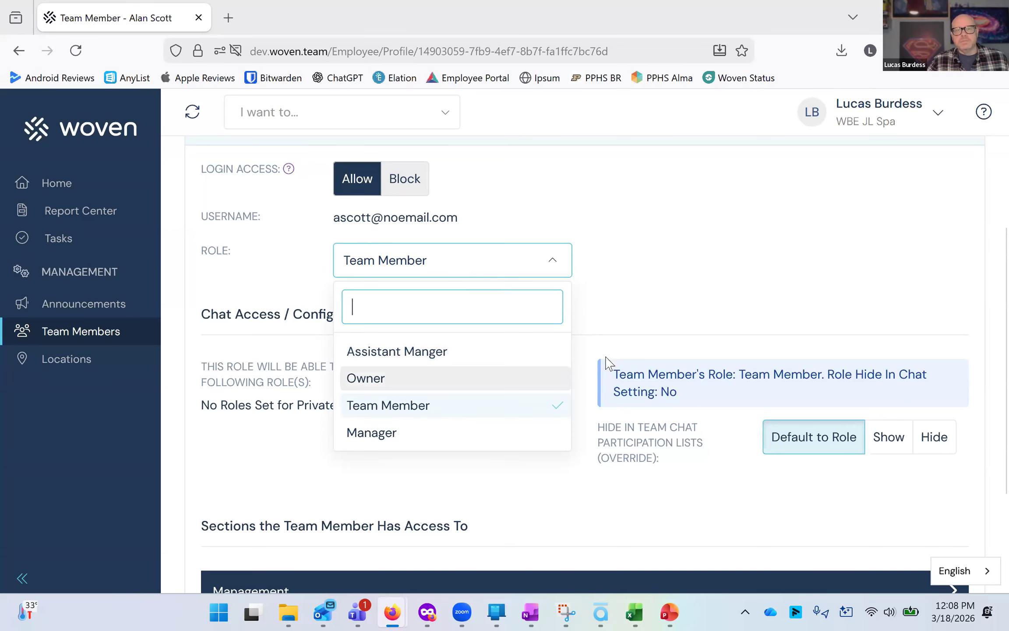
scroll(638, 488, up, 5)
click(640, 486)
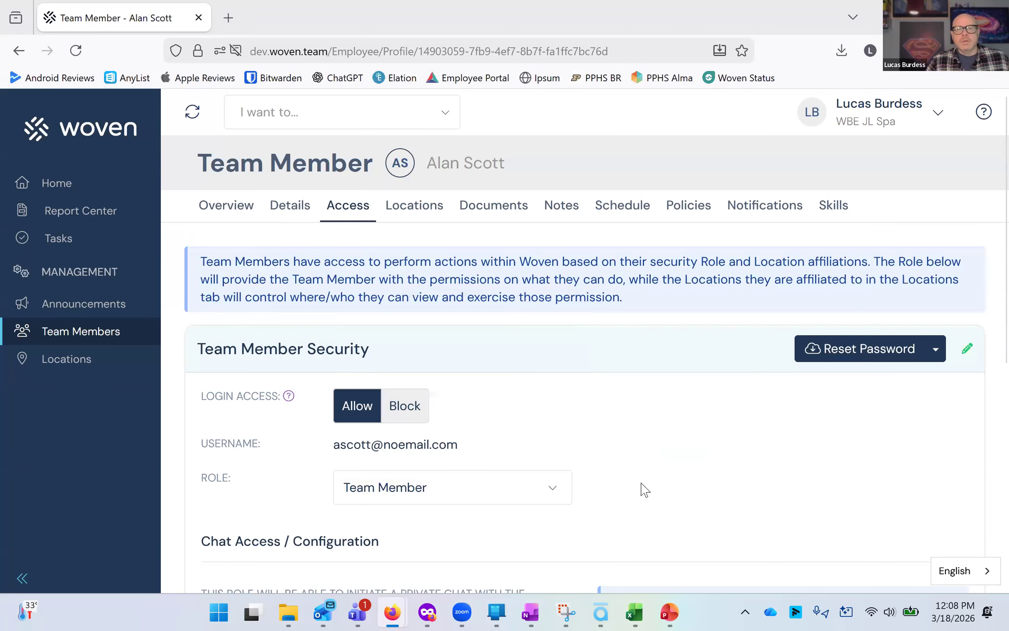
Open the Reset Password panel, review the member's email address and username, and cancel it.
click(814, 355)
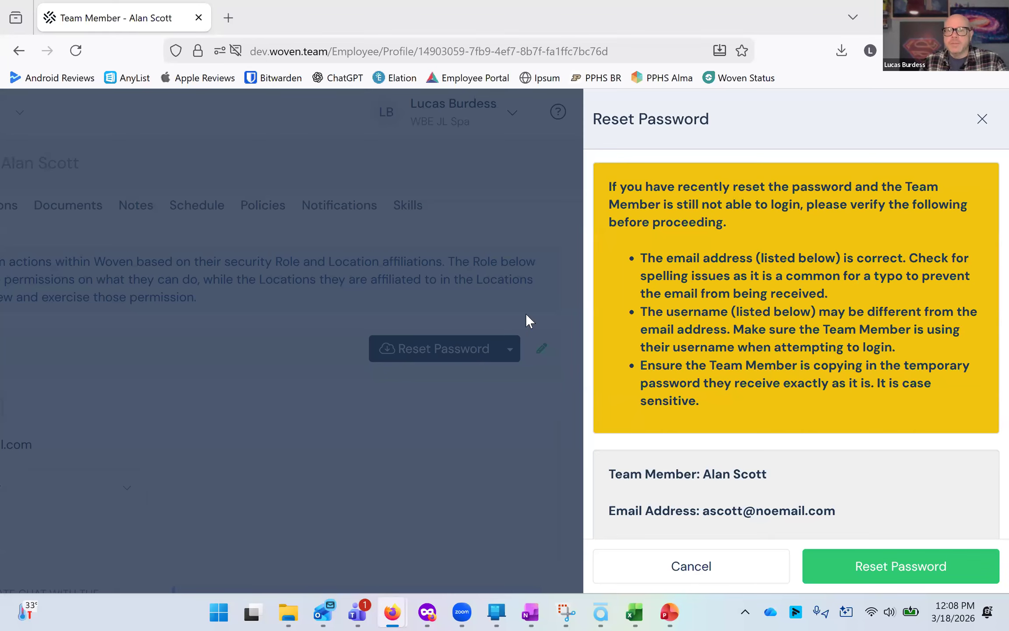
scroll(734, 350, down, 3)
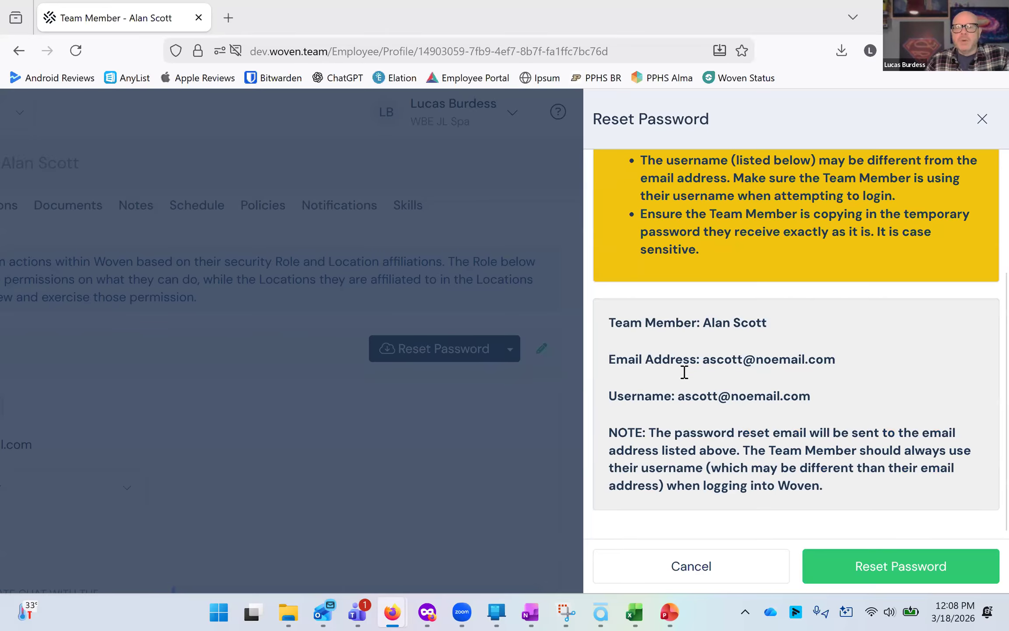
double_click(849, 362)
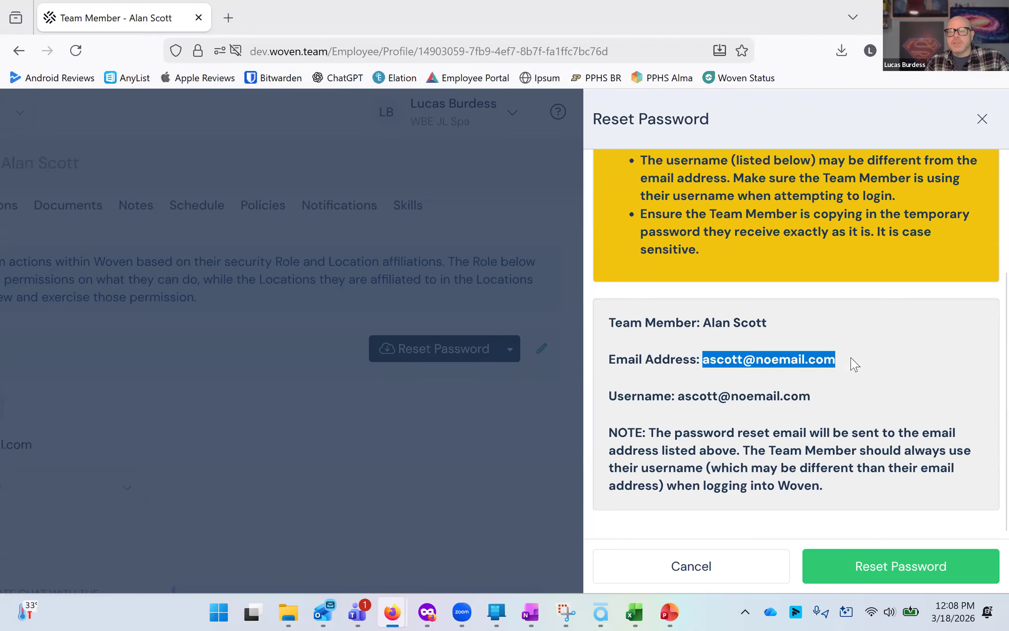
click(836, 354)
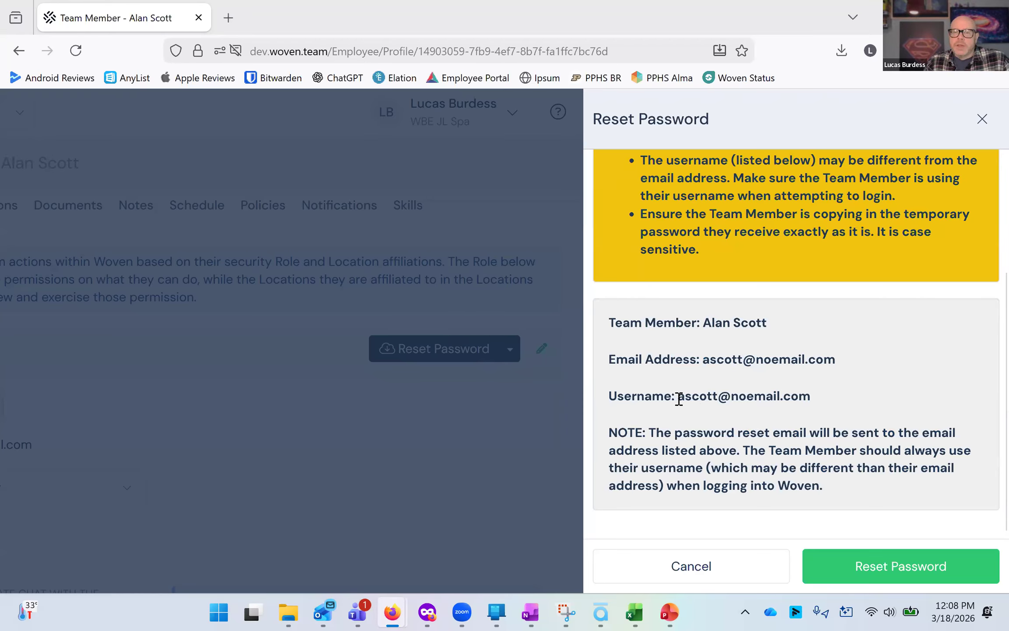
double_click(802, 396)
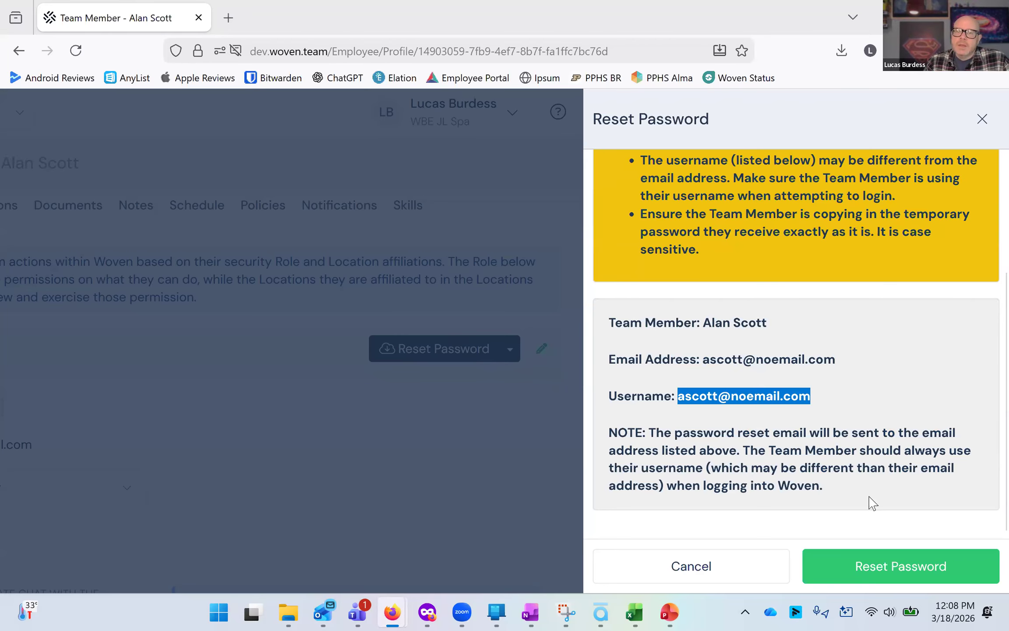
click(863, 565)
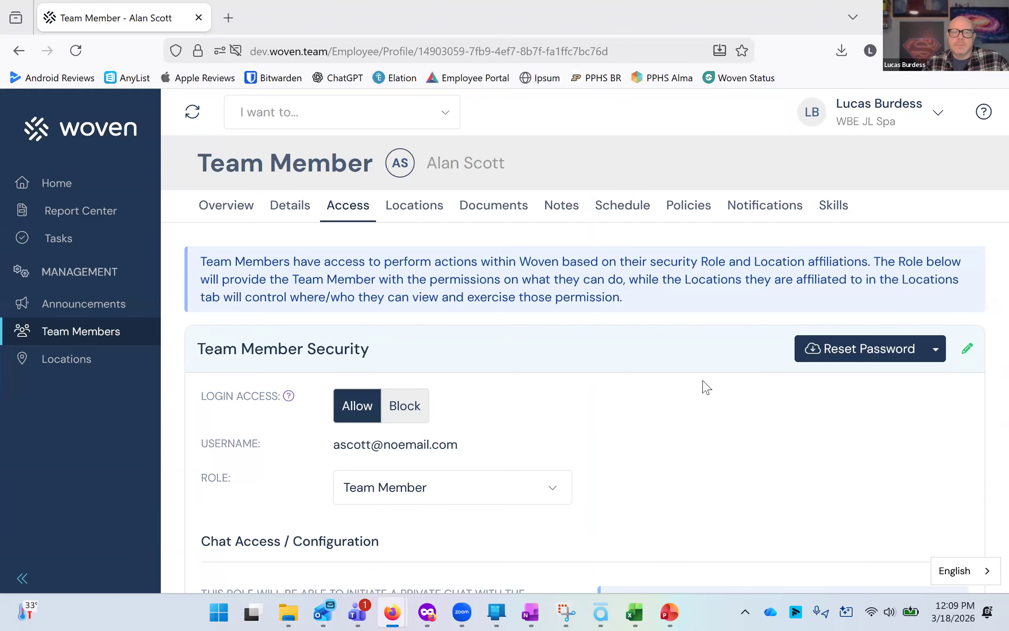
Open the Locations tab and filter the location list to show only locations with access.
click(420, 215)
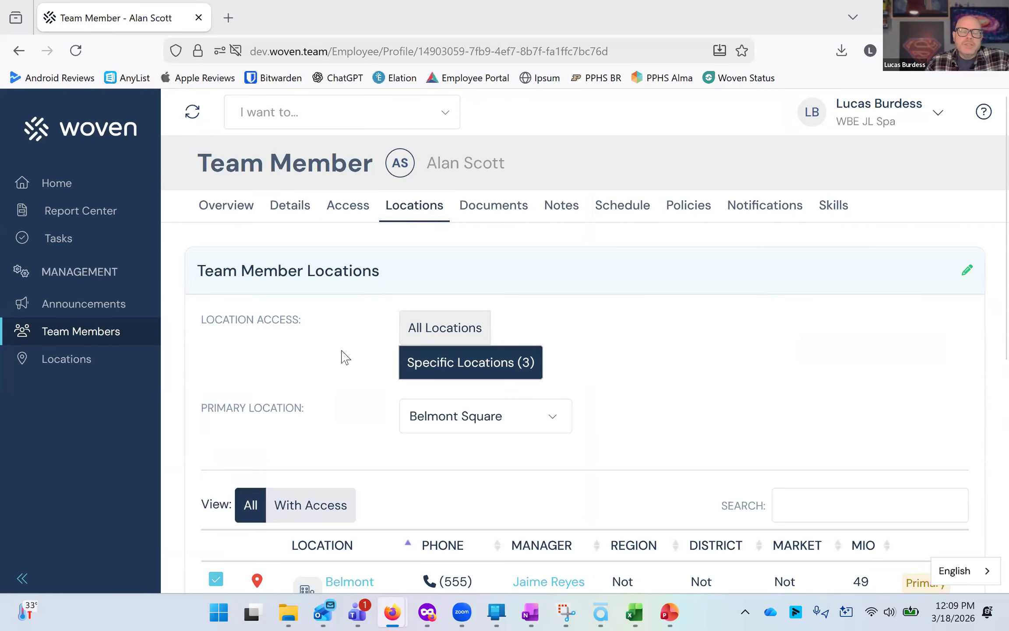
scroll(350, 416, down, 9)
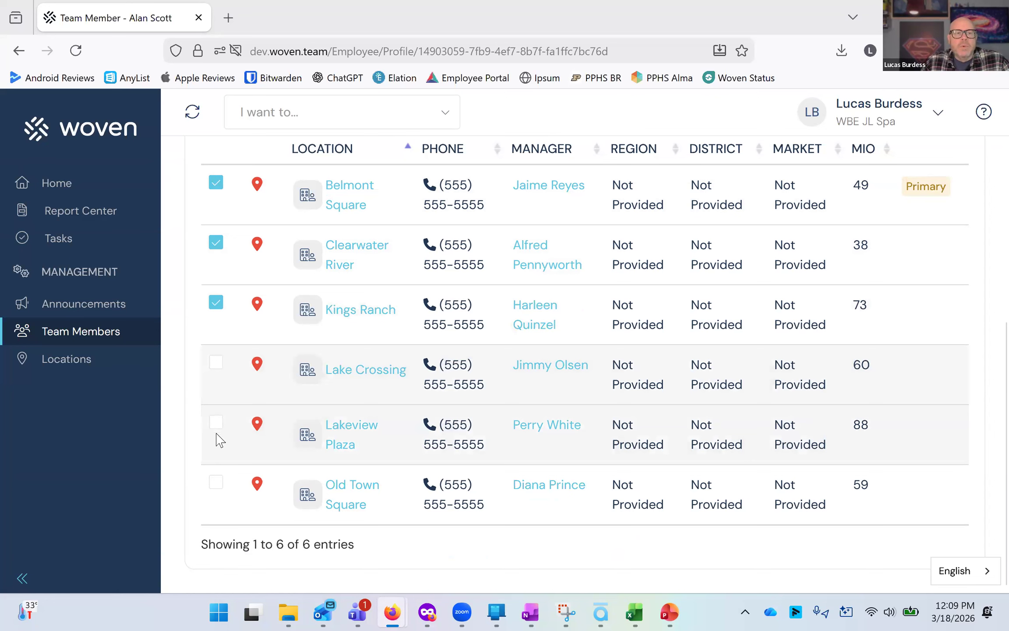
scroll(257, 370, up, 5)
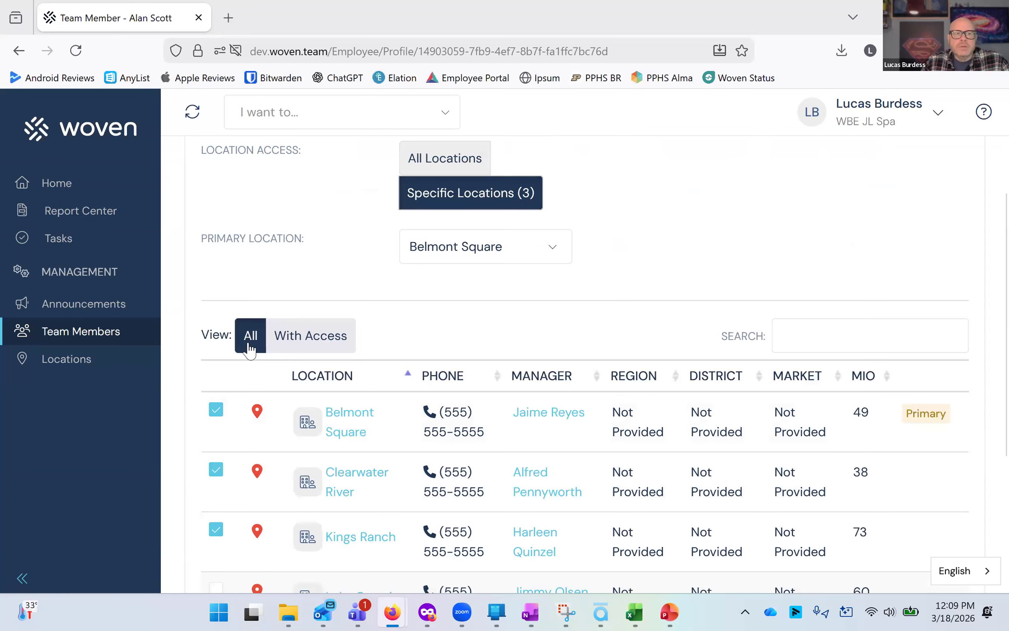
click(308, 346)
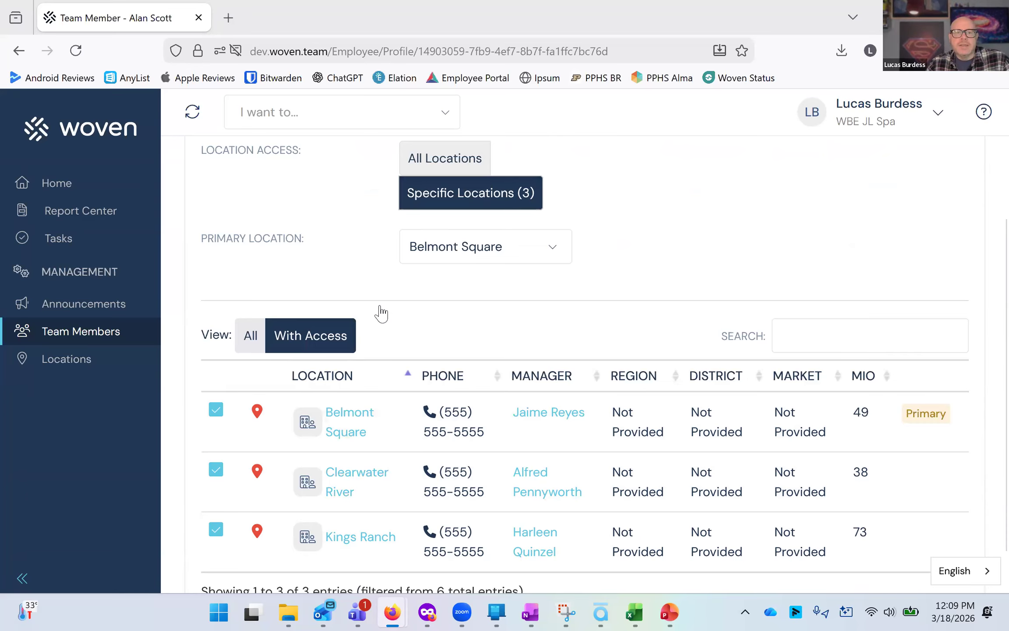
Show all locations in the member's location list again and open the primary location list without changing it.
scroll(351, 339, down, 1)
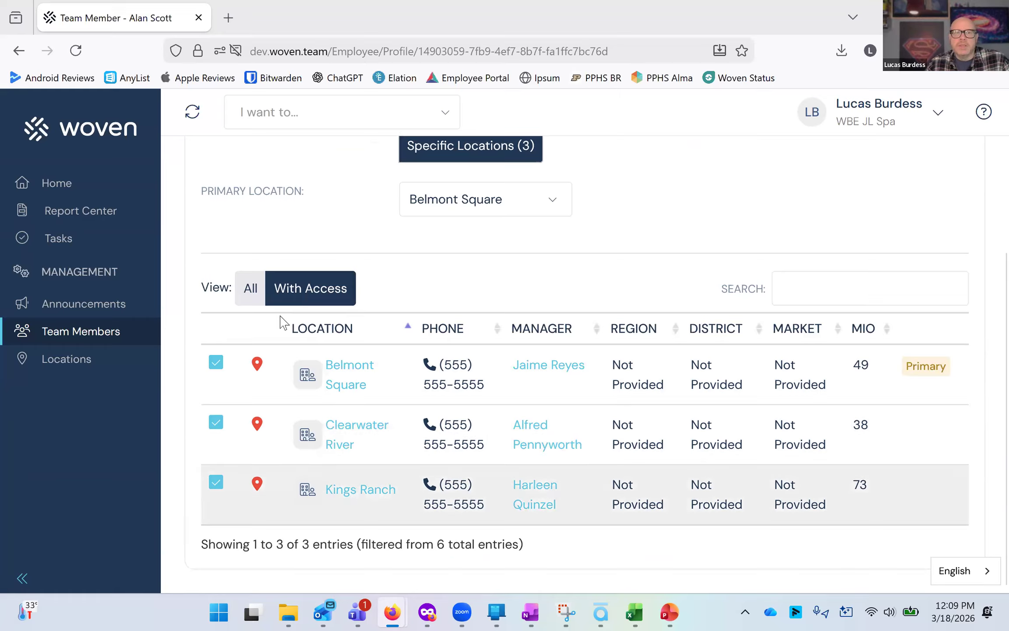
click(250, 289)
scroll(378, 329, up, 2)
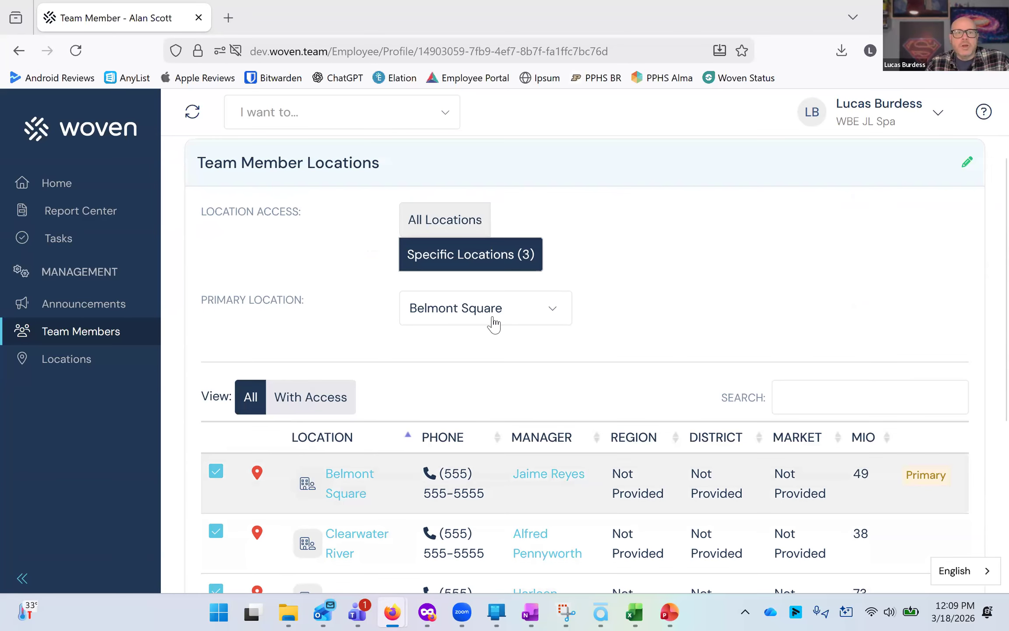
click(491, 319)
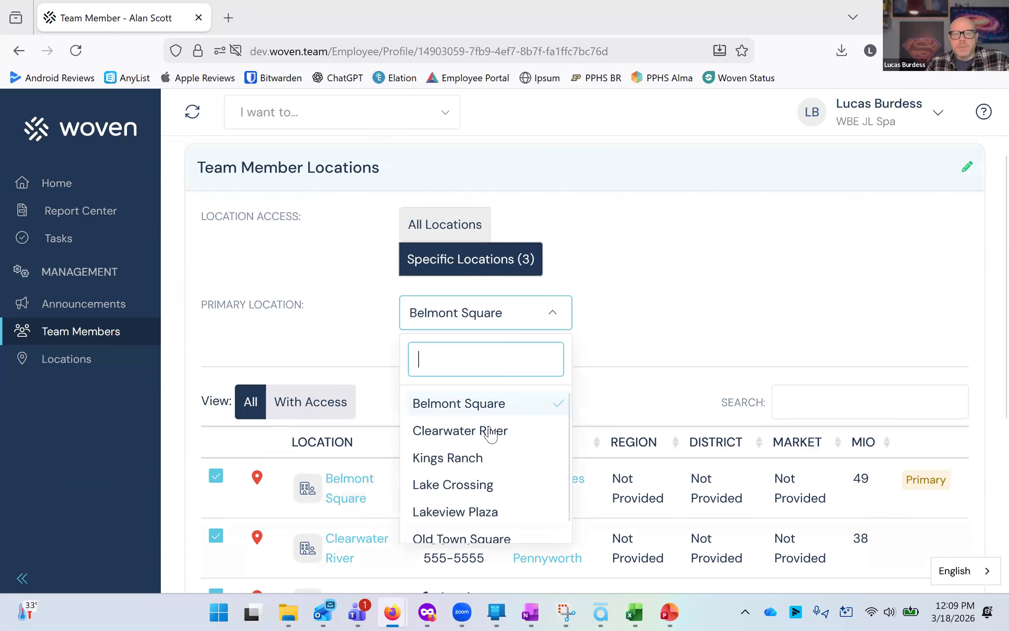
click(611, 335)
scroll(547, 298, up, 2)
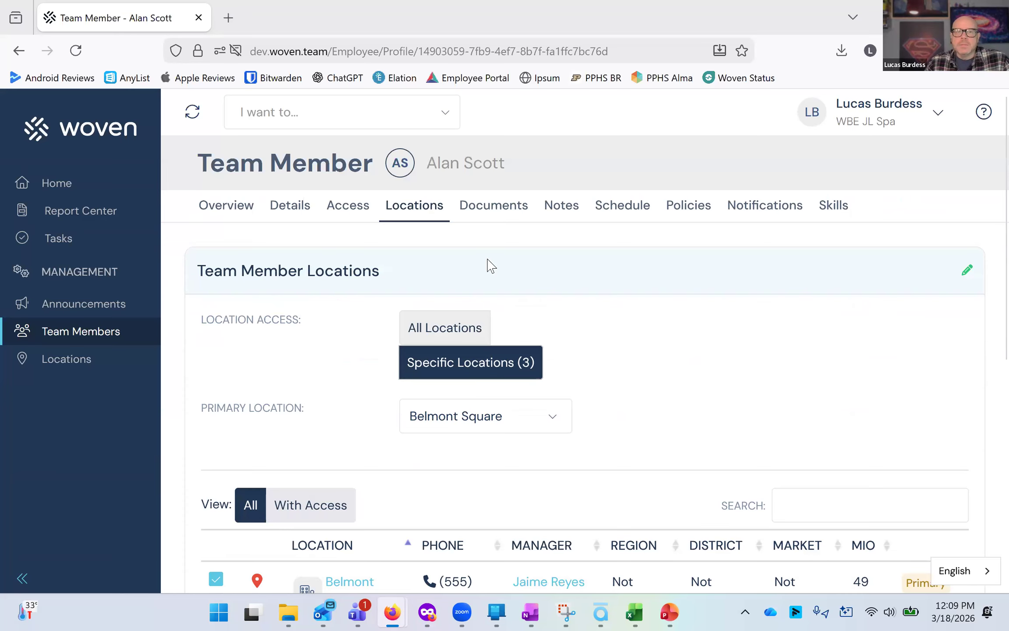
Open the Documents tab and view the eSign, Unsecure Docs and Secure Docs sections.
click(494, 210)
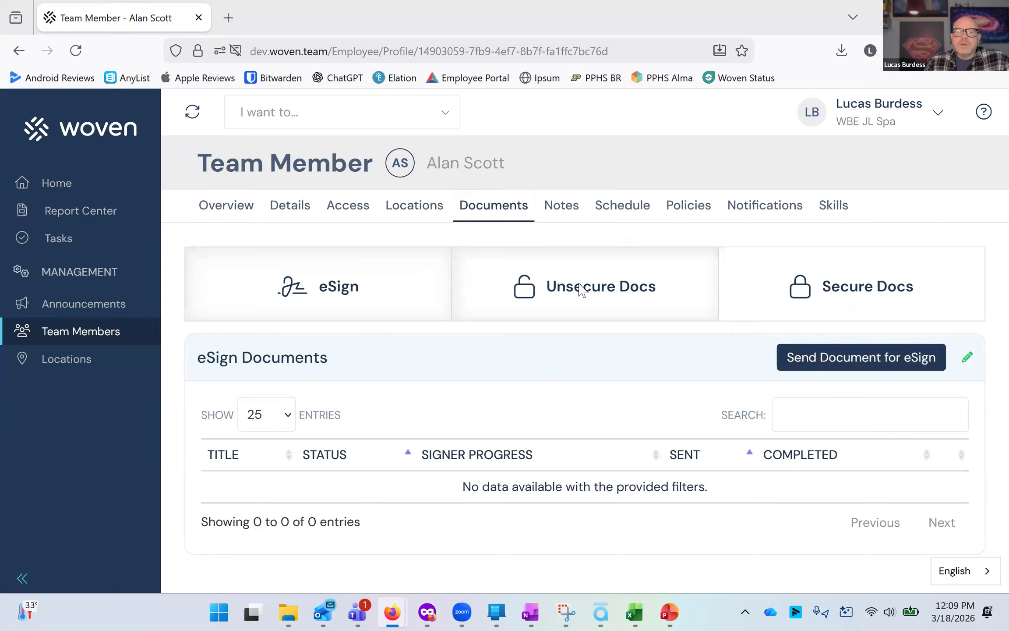
click(581, 289)
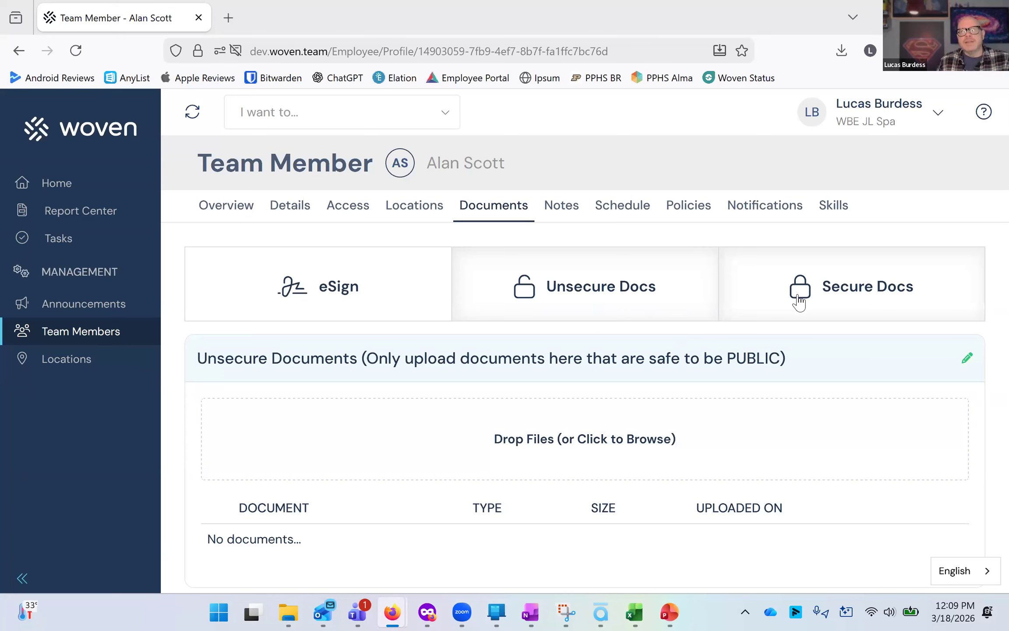
click(806, 289)
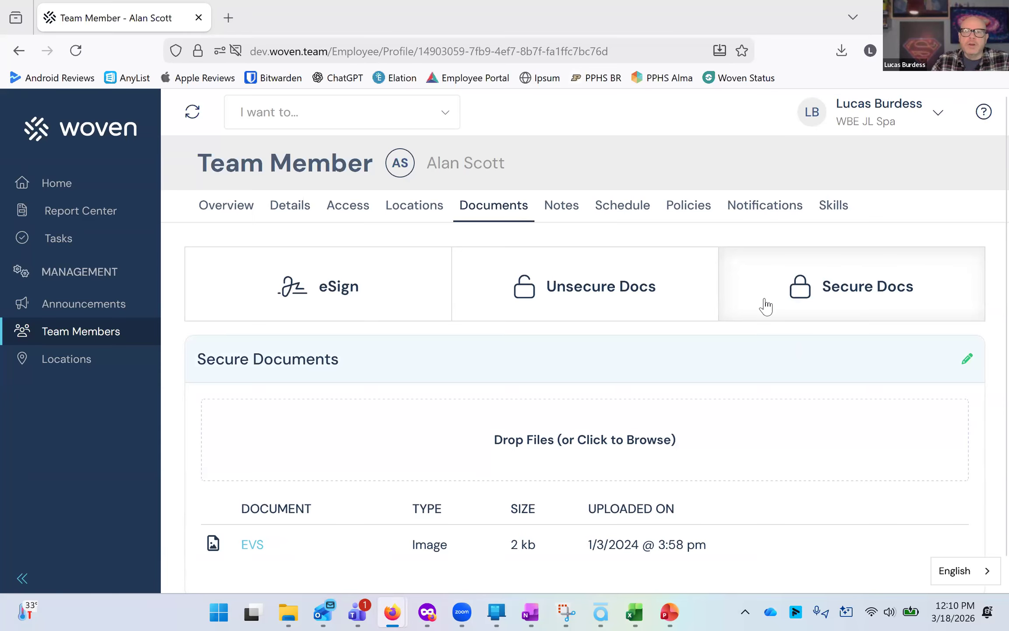
click(643, 279)
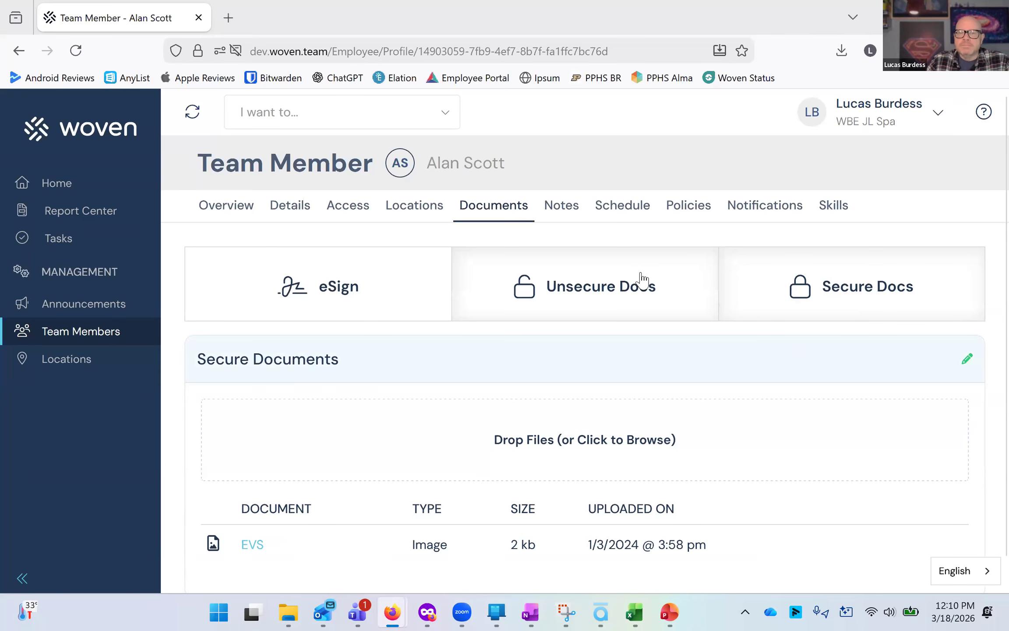
Open the Notes tab, open the Add Note panel, and close it without adding a note.
click(569, 215)
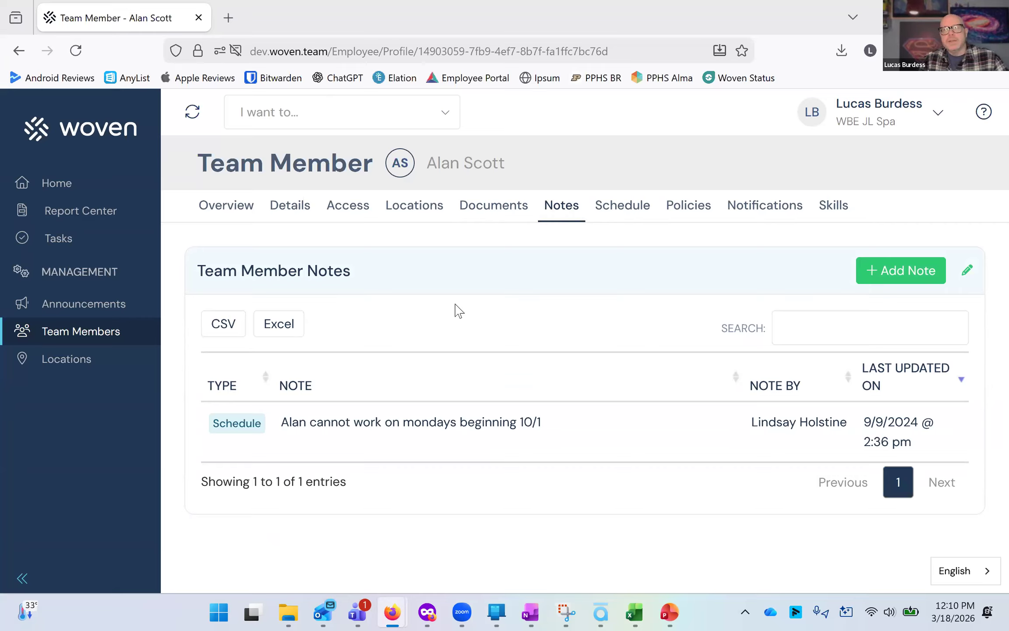
click(871, 284)
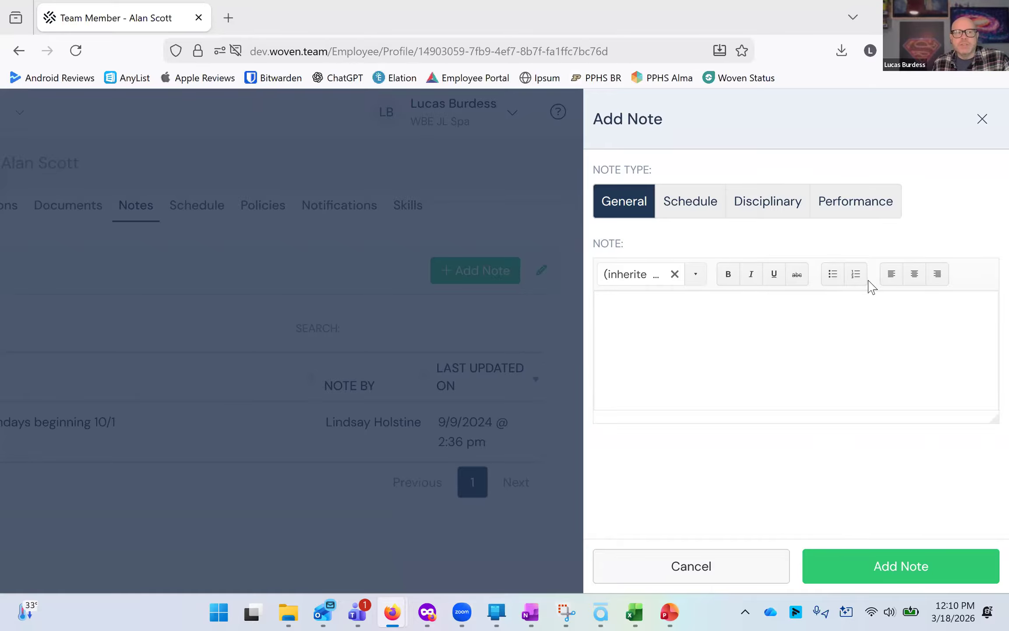
click(983, 119)
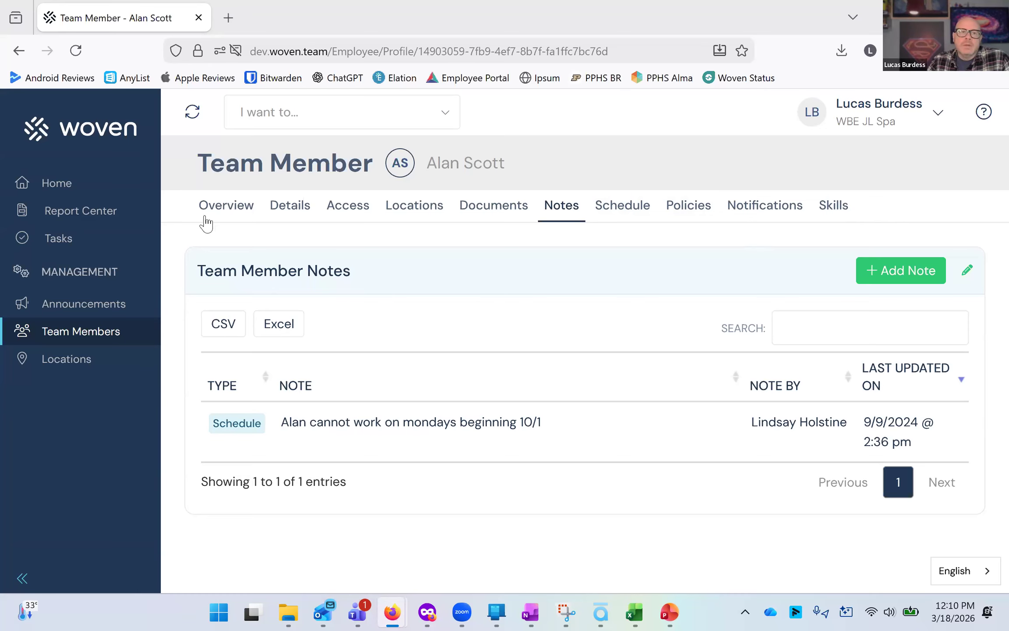
Open the Terminate Team Member dialog from the Details tab, review its fields, and close it without terminating.
click(272, 211)
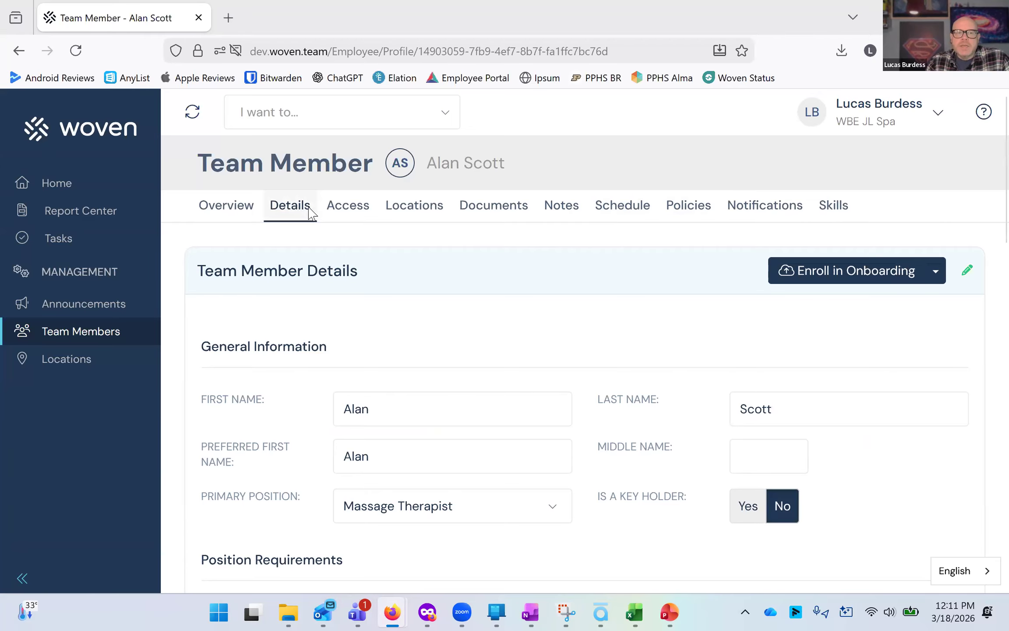
click(936, 272)
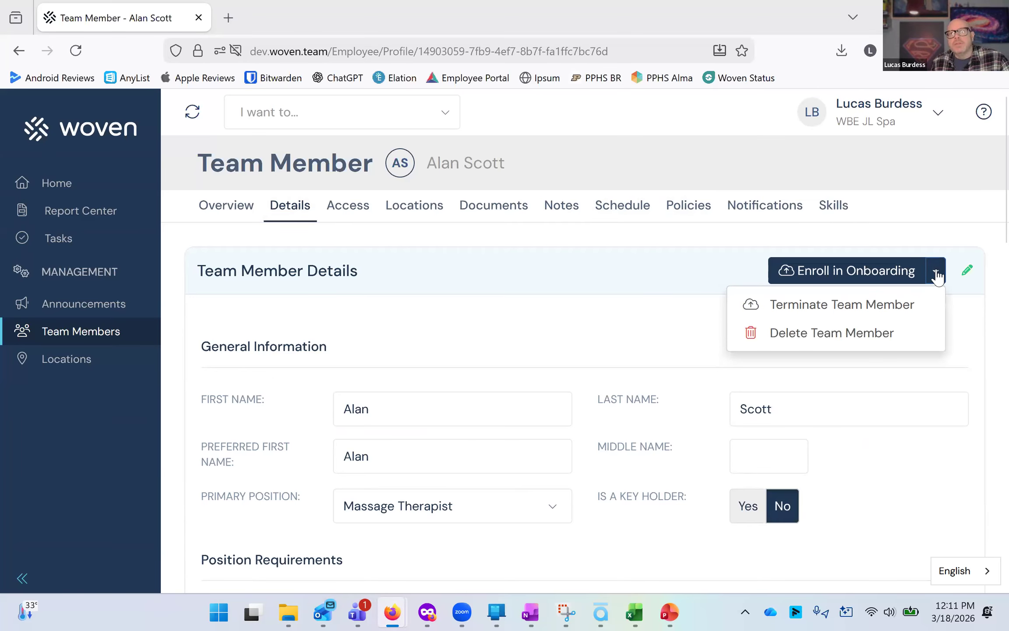
click(905, 306)
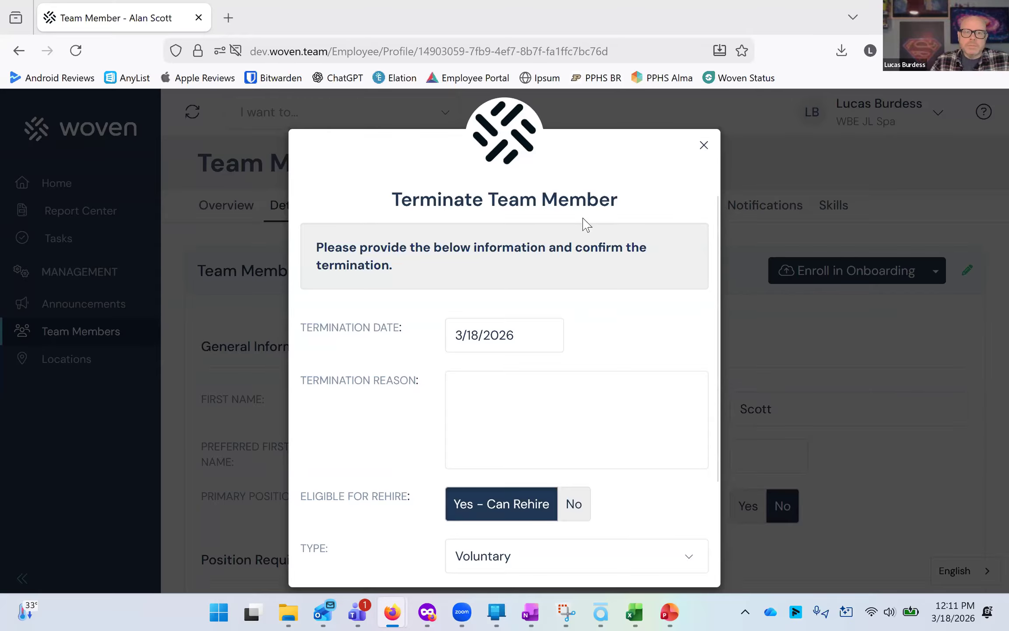
scroll(583, 236, down, 3)
scroll(579, 252, up, 3)
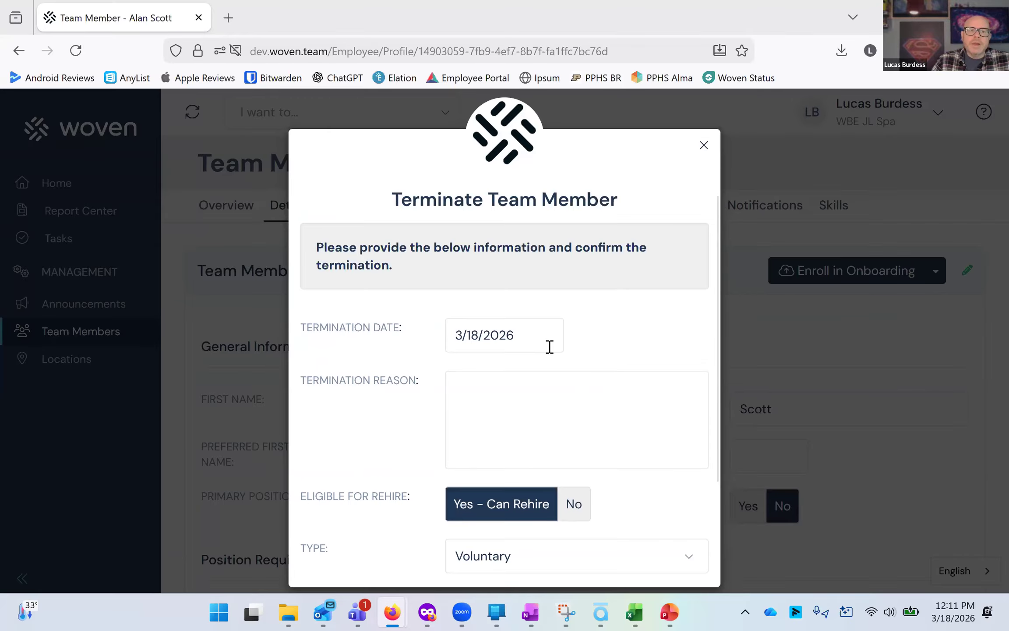
click(545, 341)
click(534, 375)
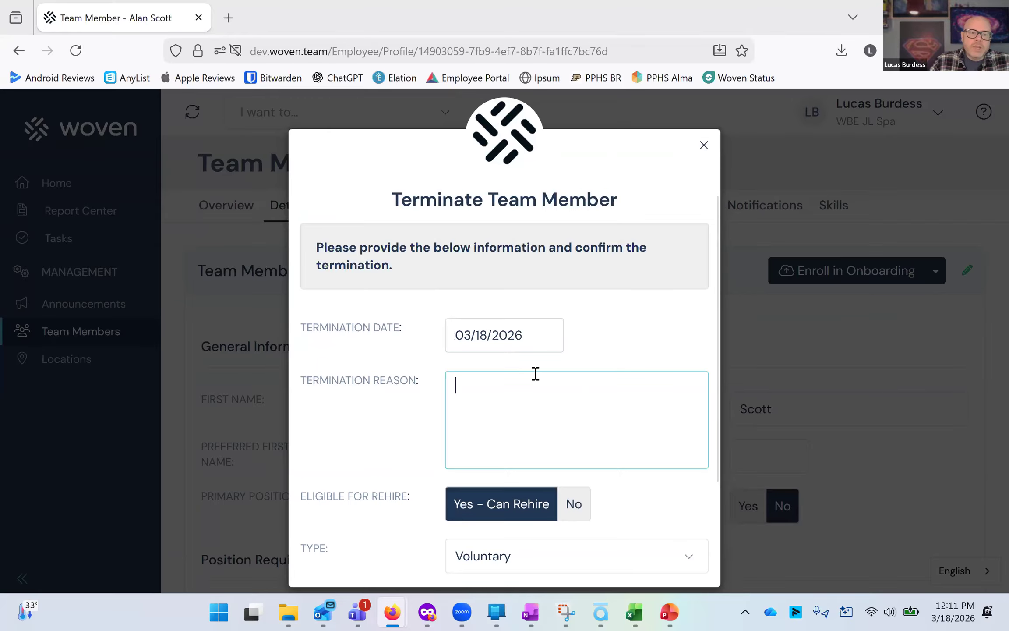
scroll(525, 408, down, 3)
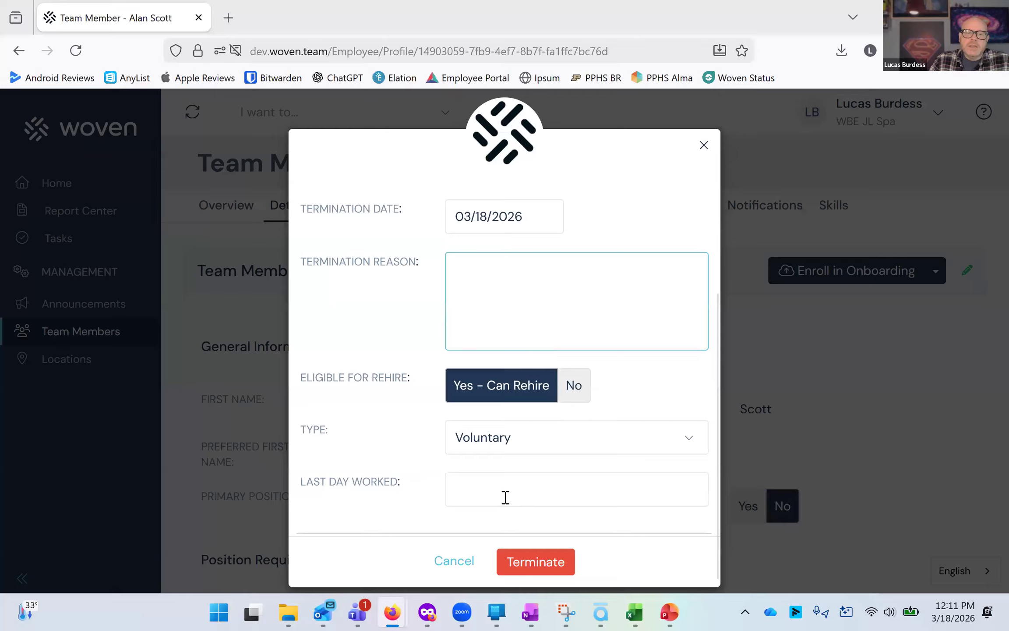
click(542, 568)
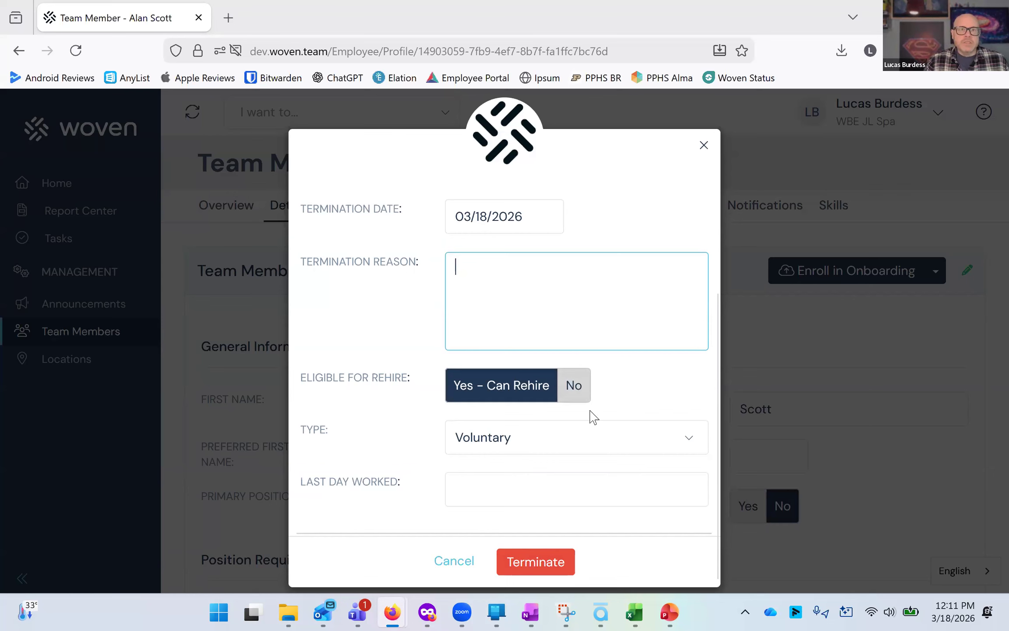
click(705, 146)
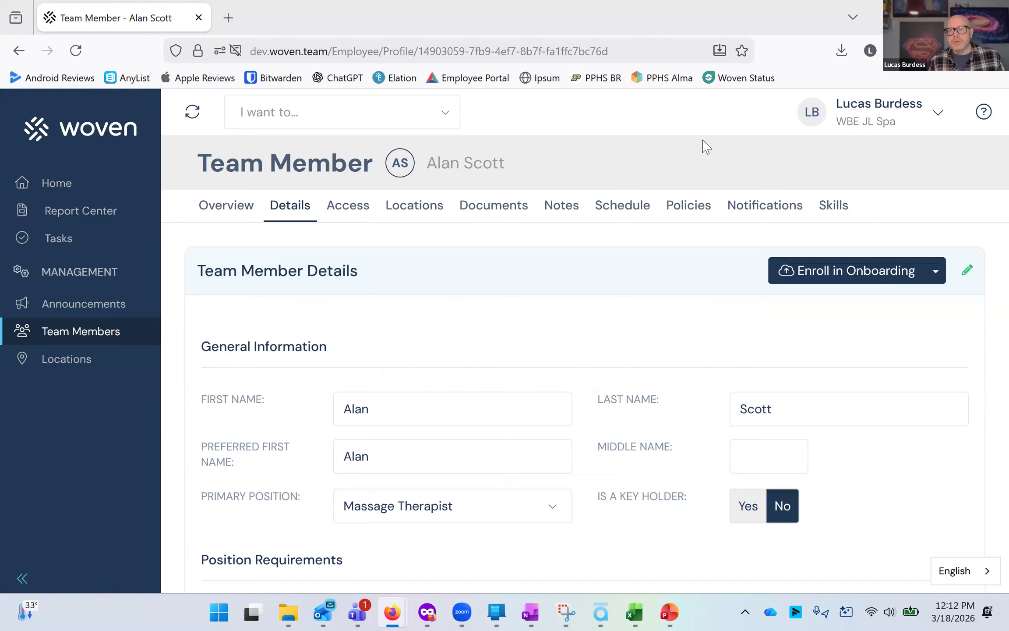
Dismiss the onboarding actions menu and return to the Team Members list.
click(933, 272)
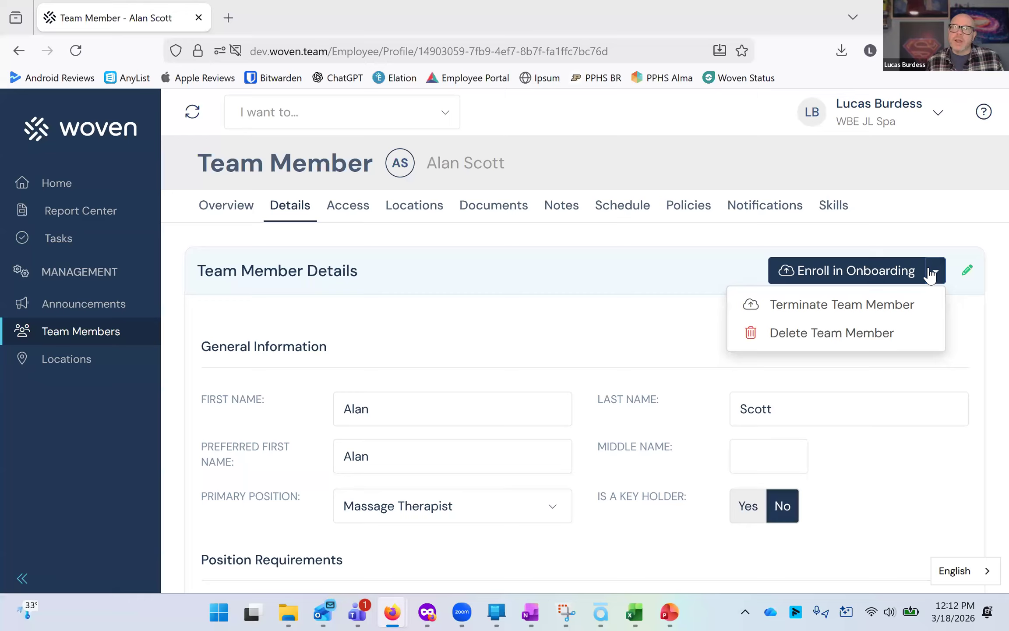
click(536, 150)
click(72, 332)
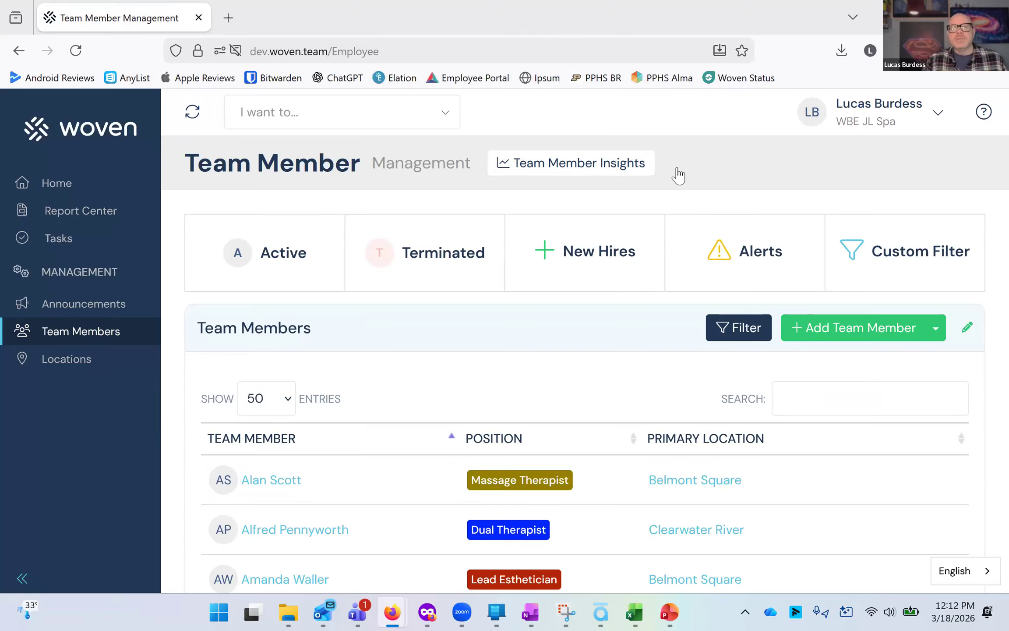
Open Team Member Insights and return to the dashboard.
click(621, 175)
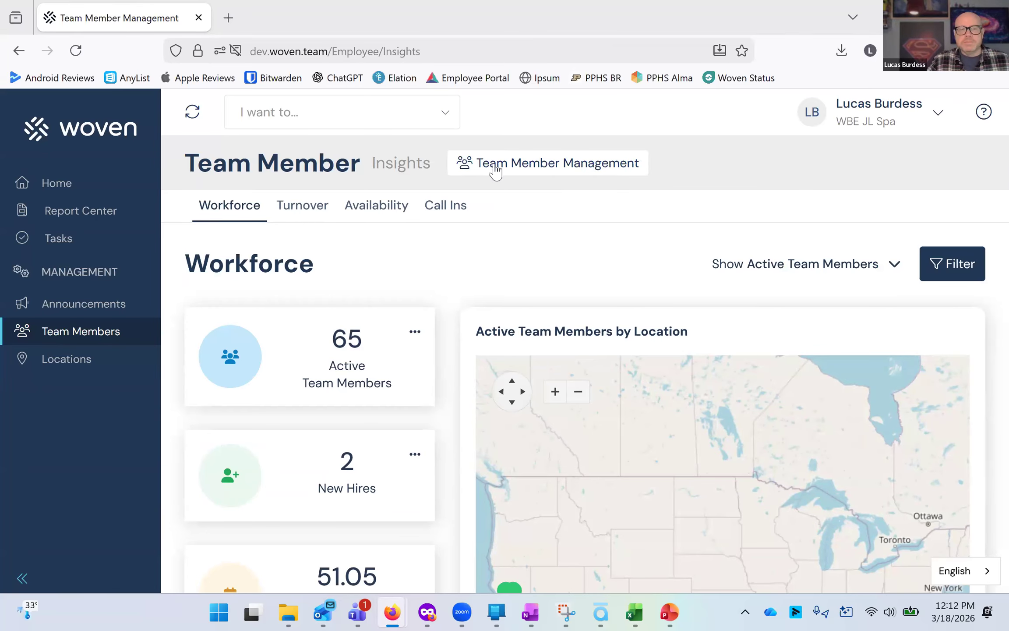
click(89, 193)
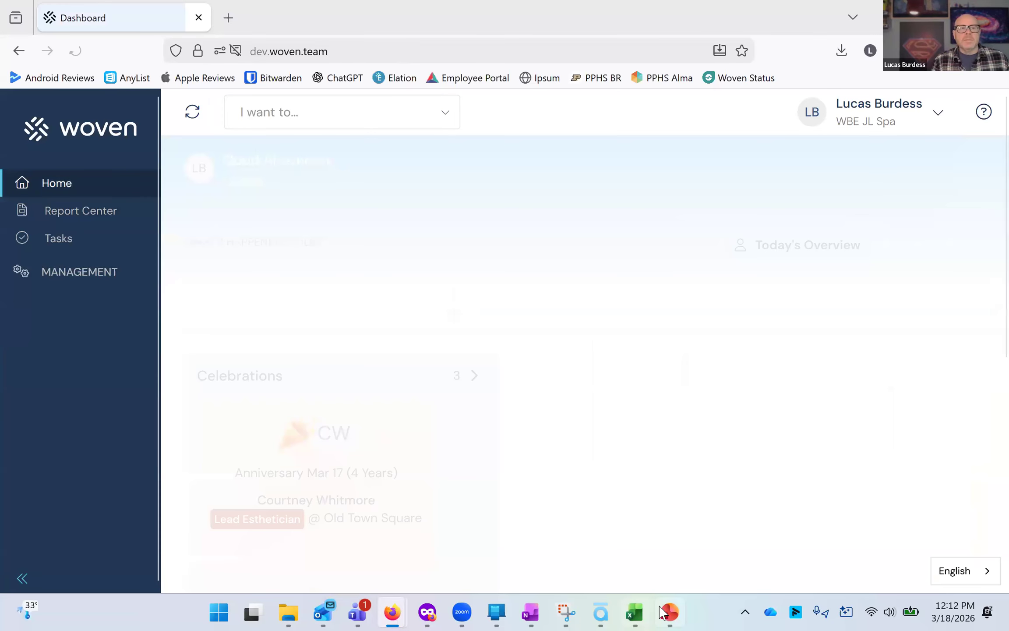
Switch to the PowerPoint slide show, advance to the next slide, and return to the browser.
click(664, 612)
key(Right)
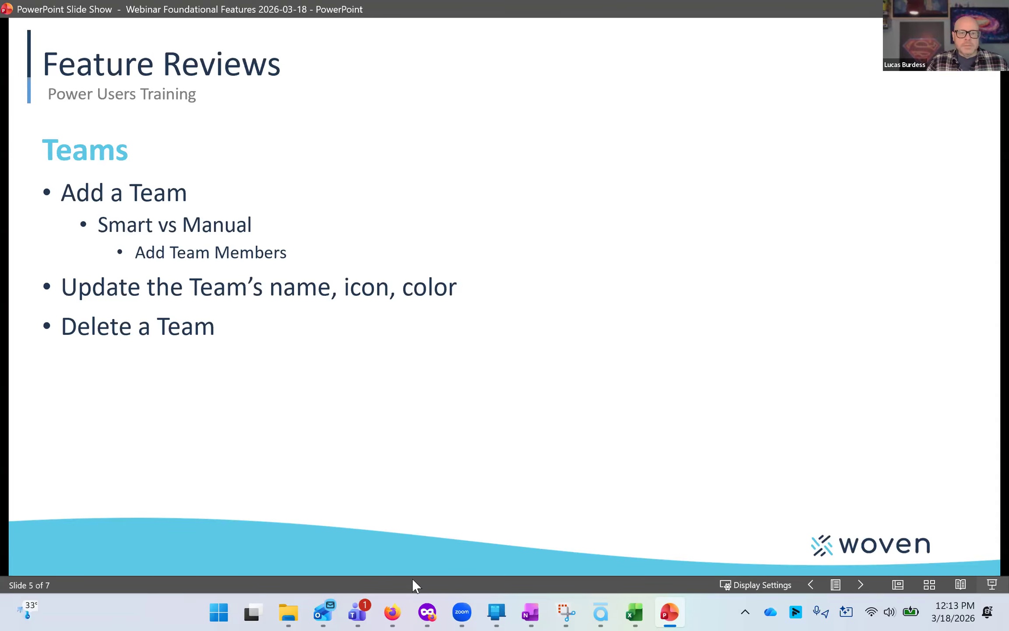
mouse_move(392, 611)
click(496, 533)
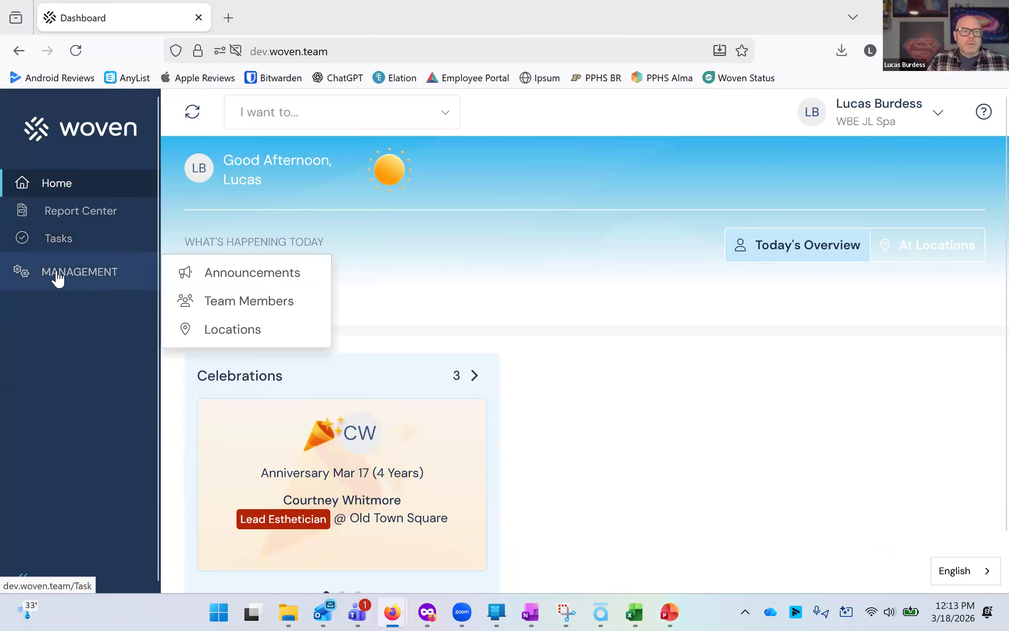
Open Account Settings on the Security tab.
click(58, 276)
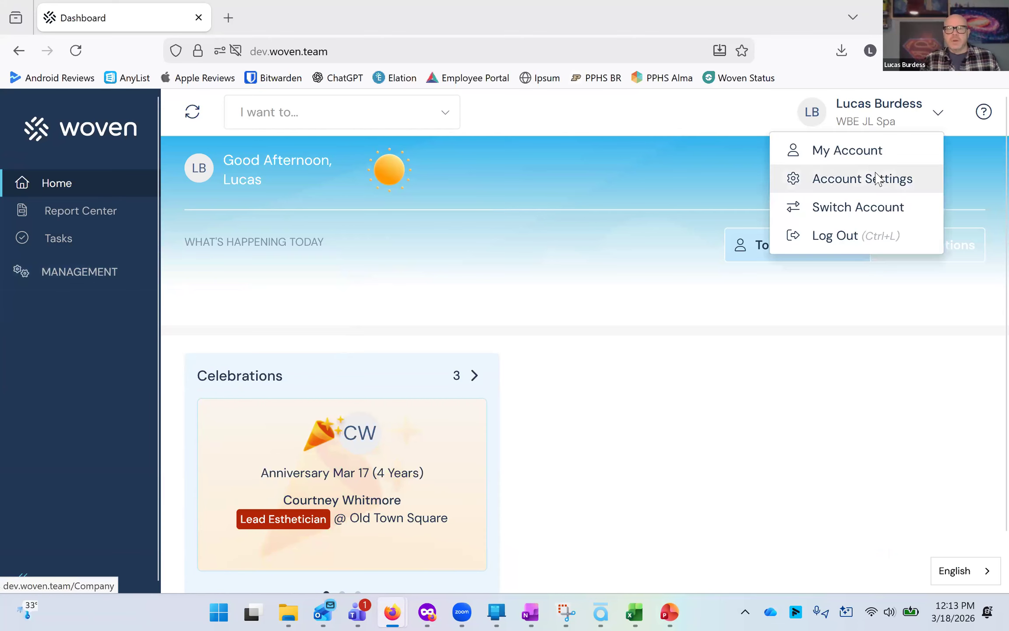
click(874, 177)
click(360, 204)
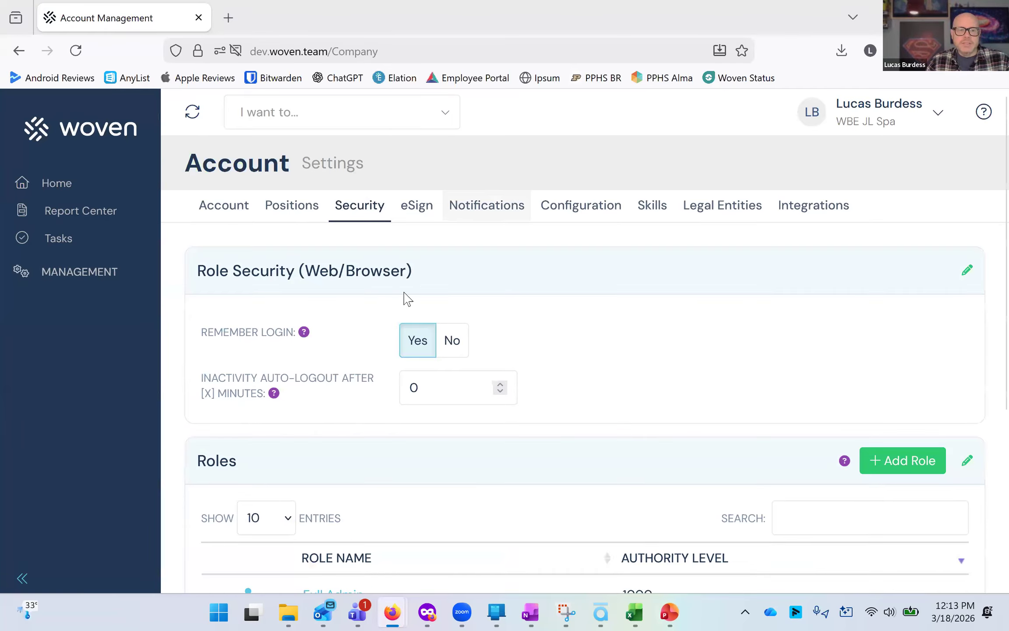
Review the Full Admin role's configuration and expand its Management section access.
scroll(396, 298, down, 5)
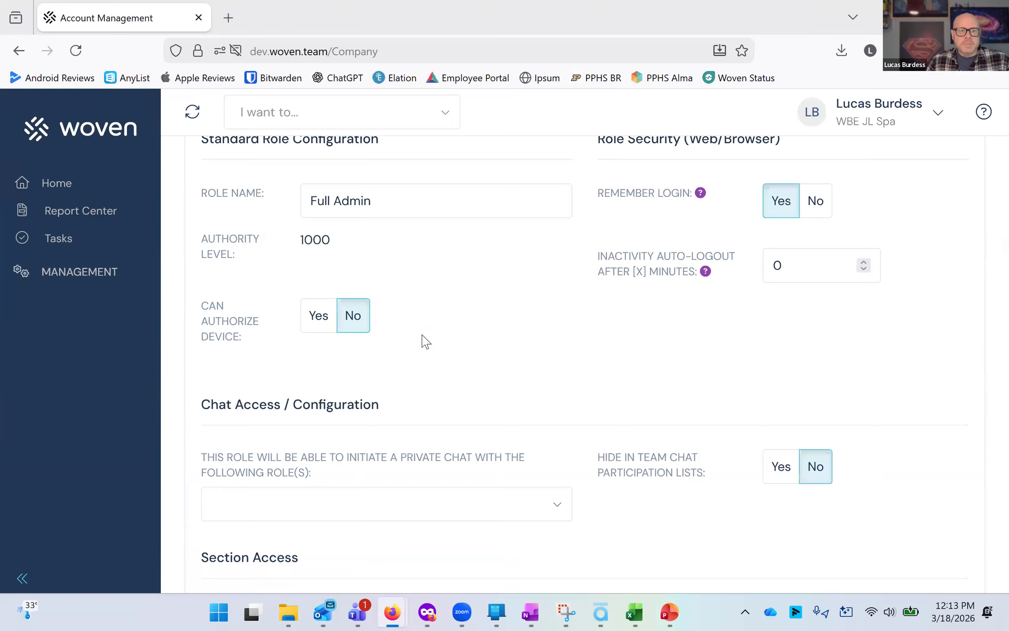
scroll(365, 443, down, 5)
click(373, 431)
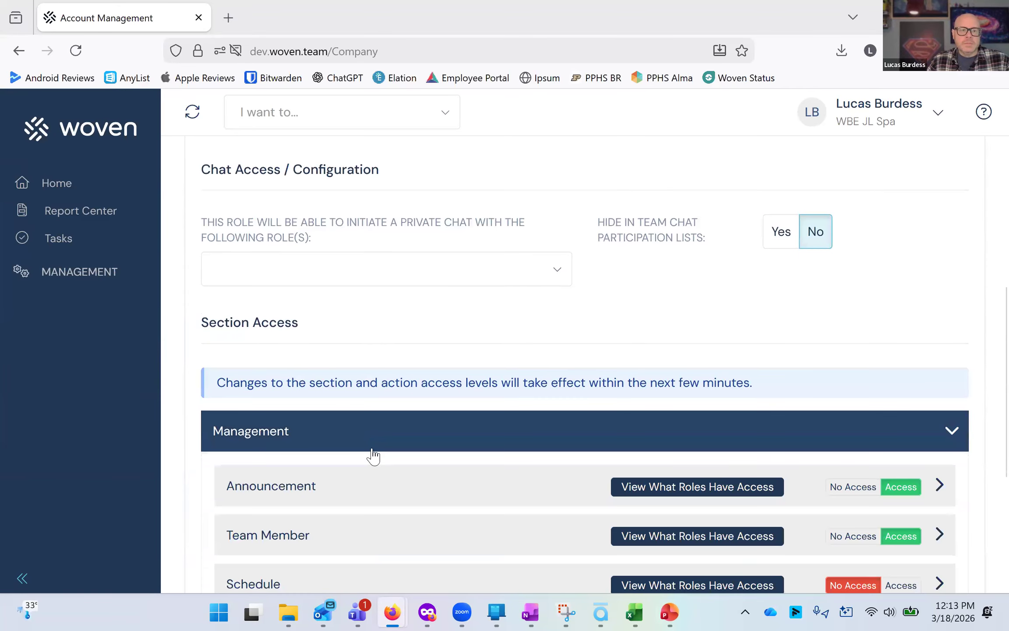
scroll(386, 482, down, 2)
scroll(397, 438, down, 3)
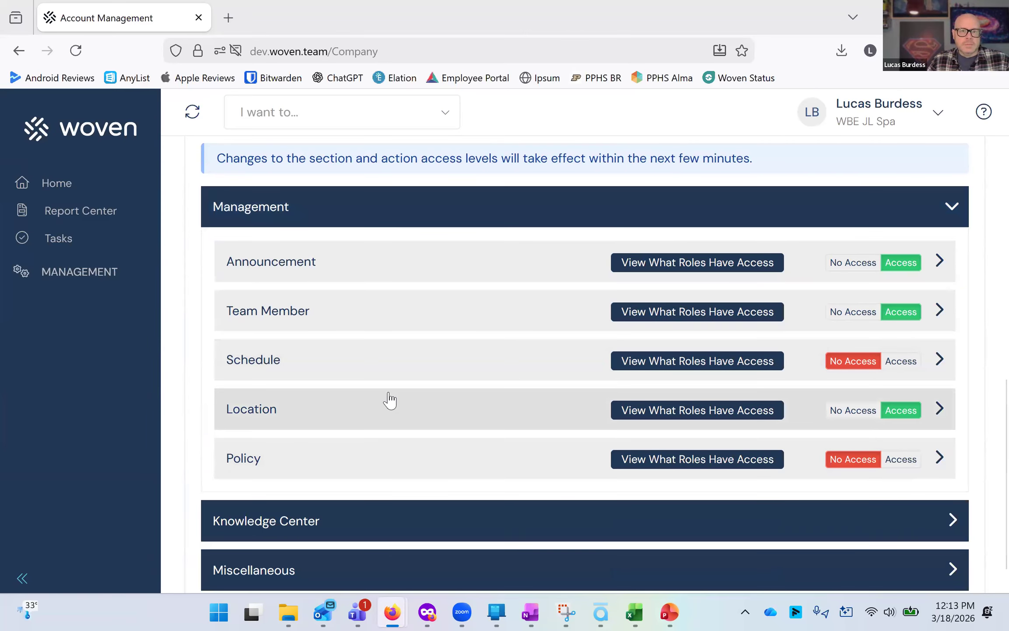
scroll(390, 399, up, 8)
scroll(392, 400, up, 5)
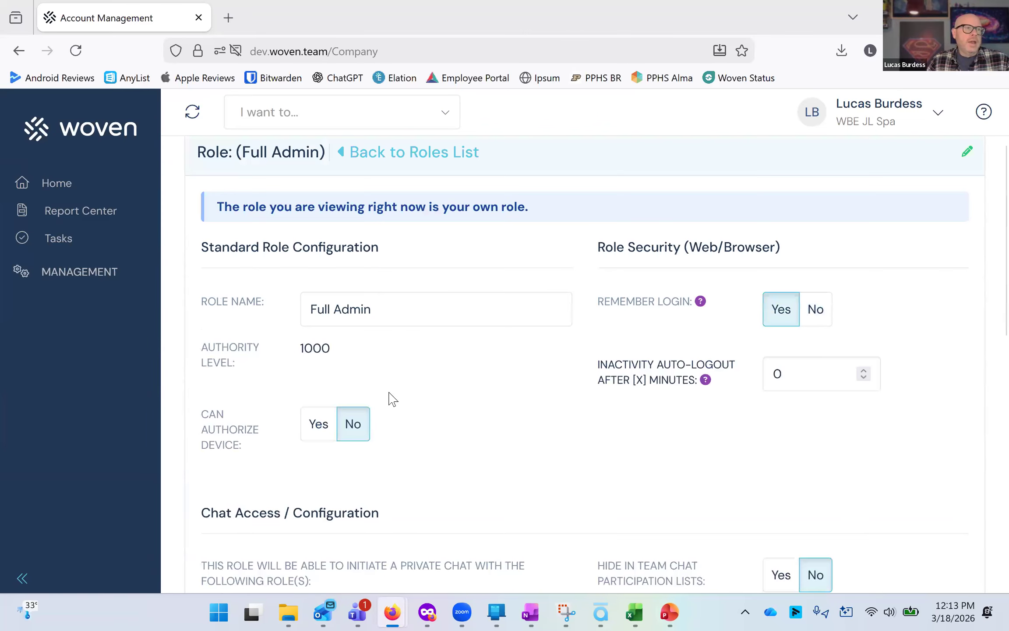
scroll(394, 400, up, 3)
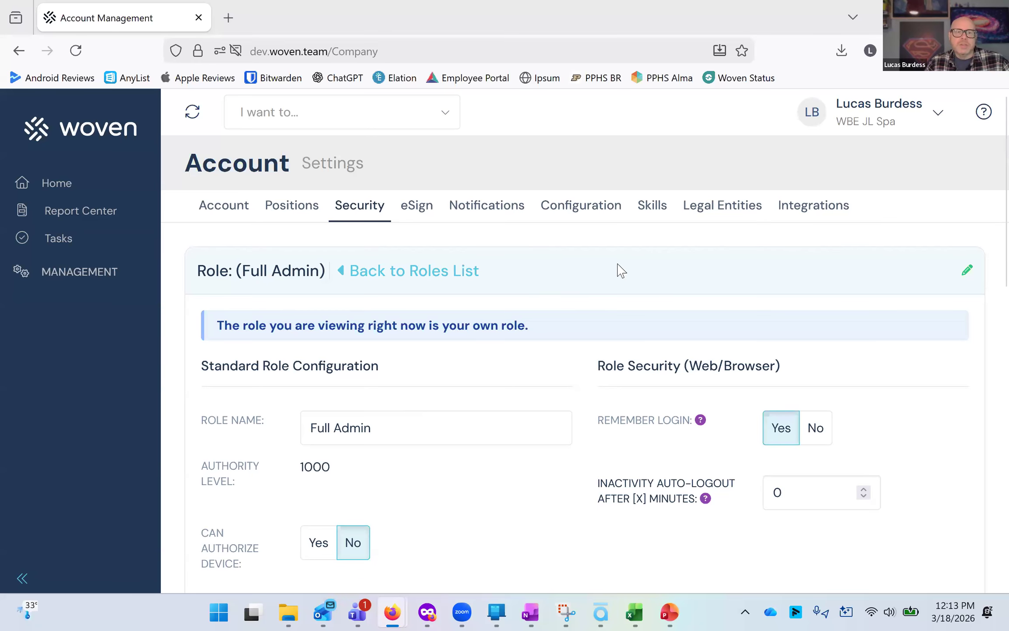
Switch to the Retreat Day Spa account and expand the Management menu.
click(865, 126)
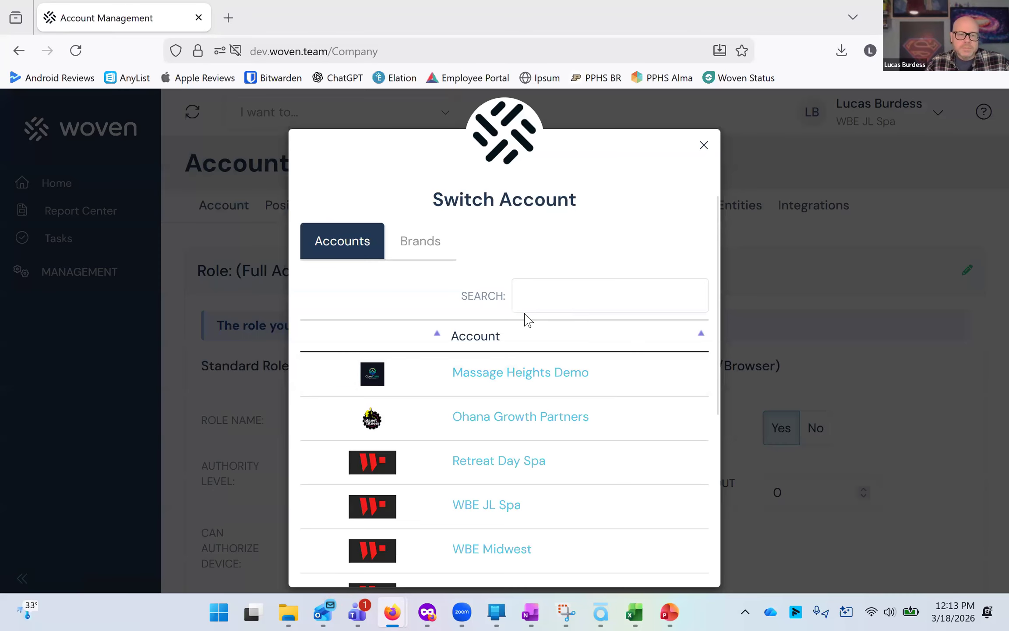
scroll(468, 424, down, 3)
click(492, 327)
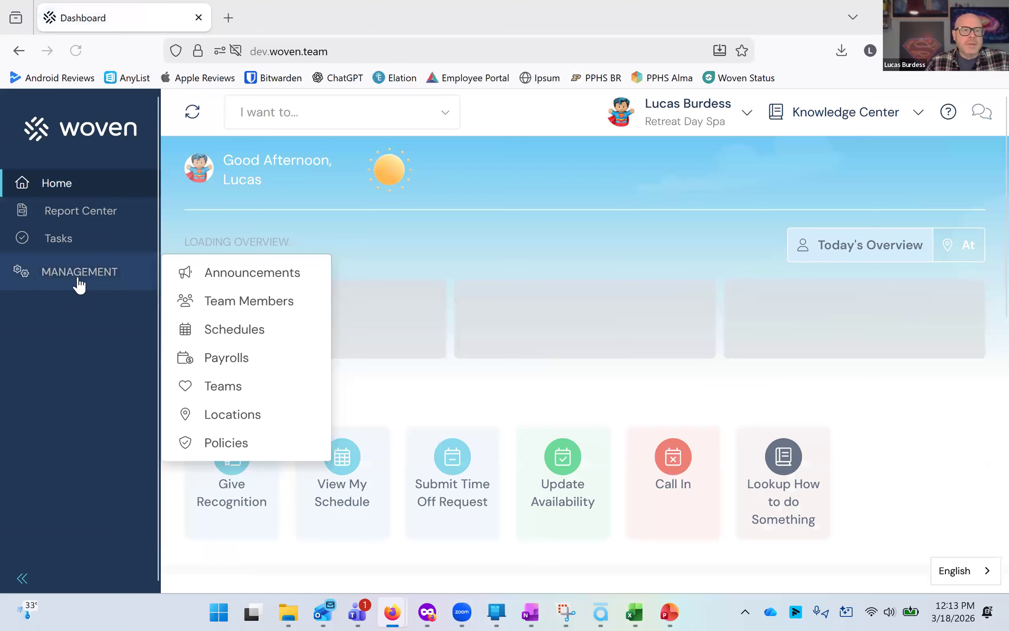
click(78, 281)
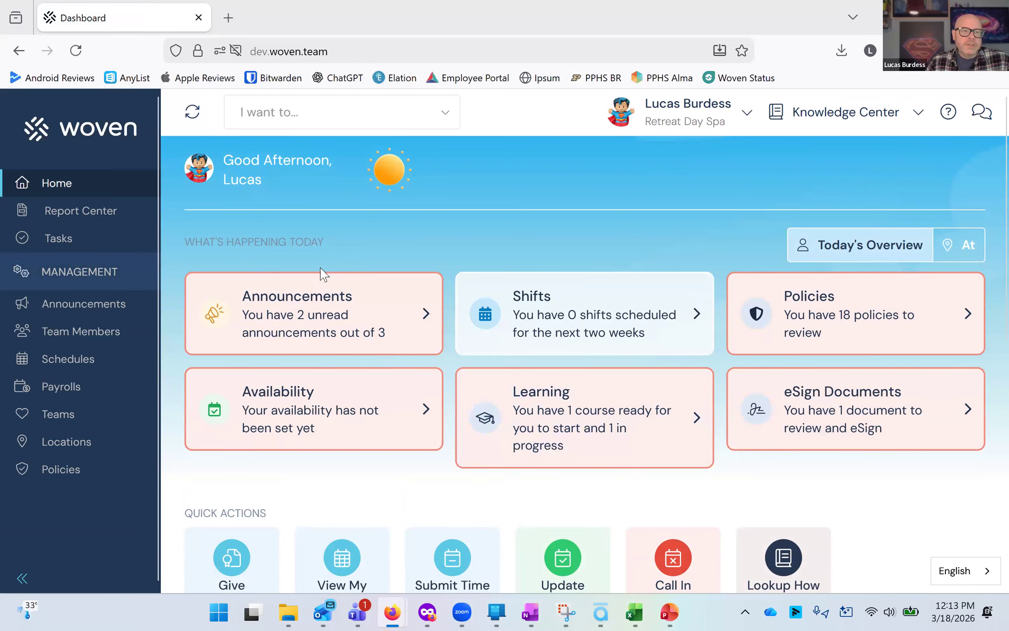
Open the Teams management page and scroll through the list of existing teams.
click(76, 419)
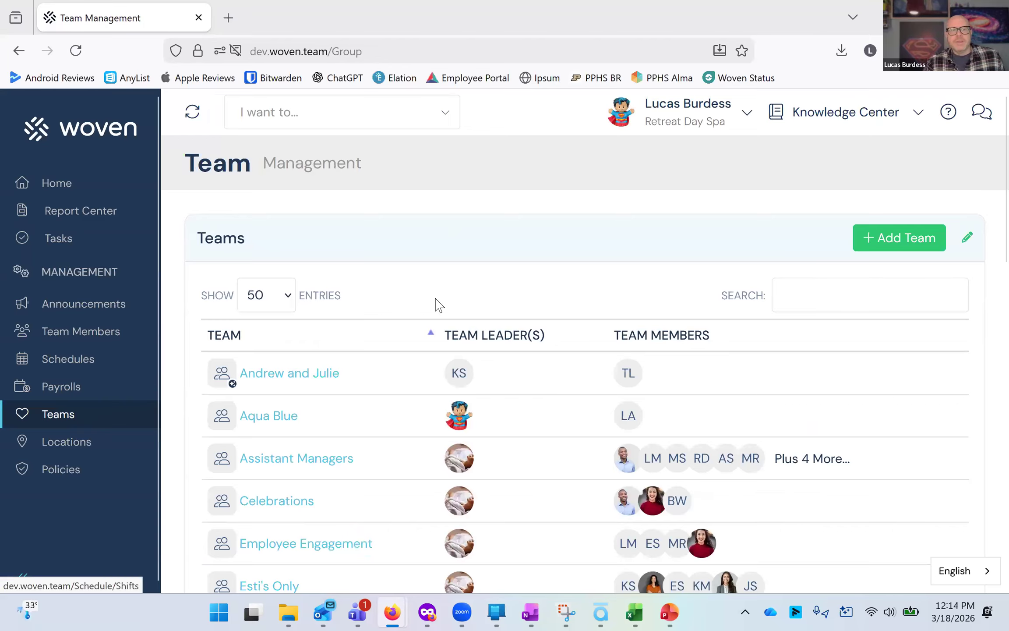
scroll(367, 335, down, 3)
scroll(366, 337, down, 8)
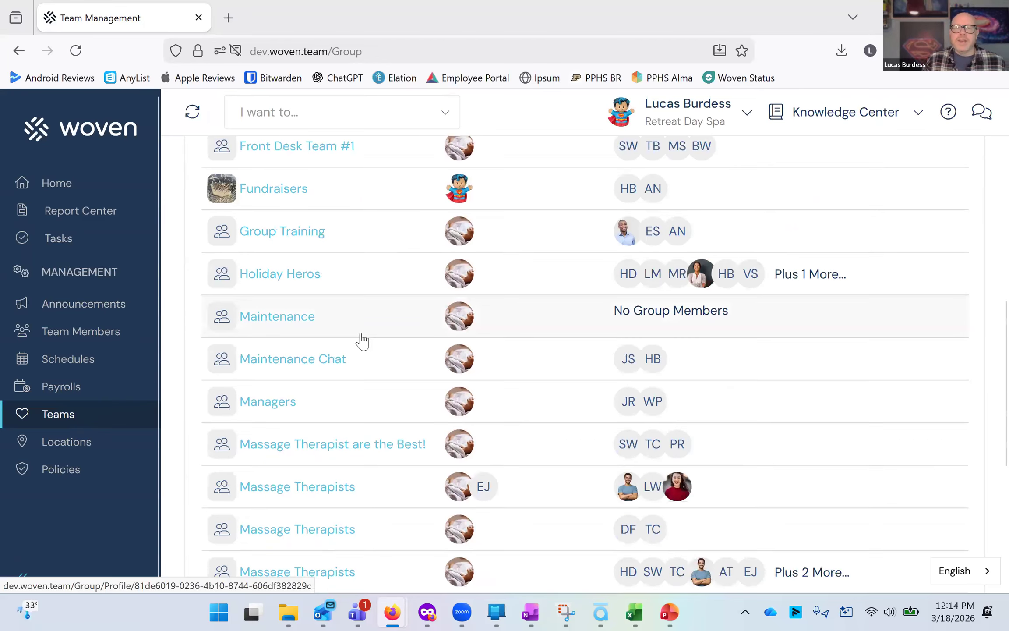
scroll(570, 256, up, 10)
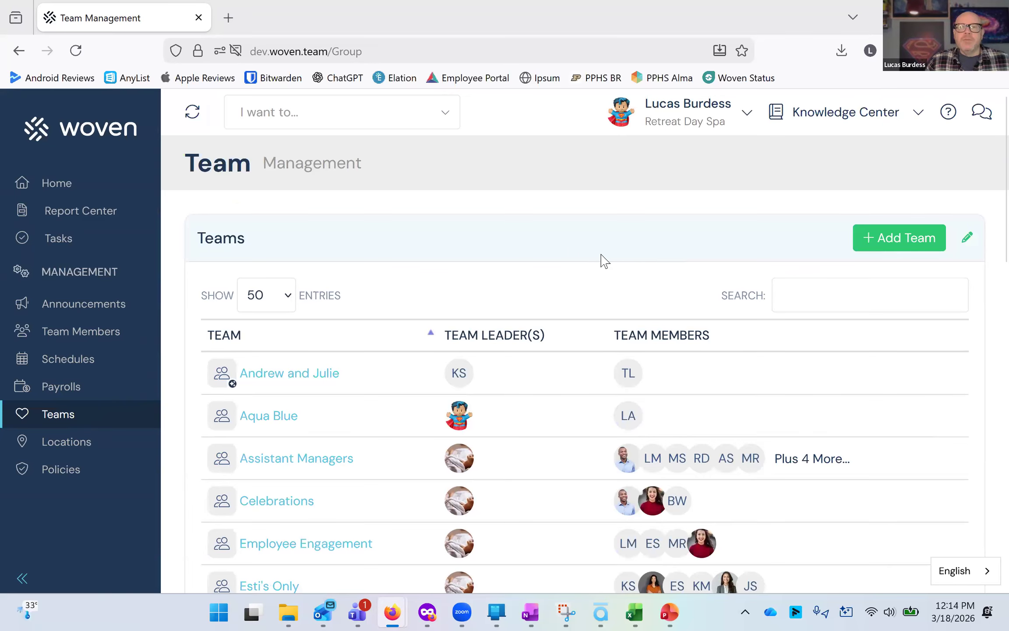
Create a new Smart Team named Webinar Team.
click(910, 237)
click(666, 204)
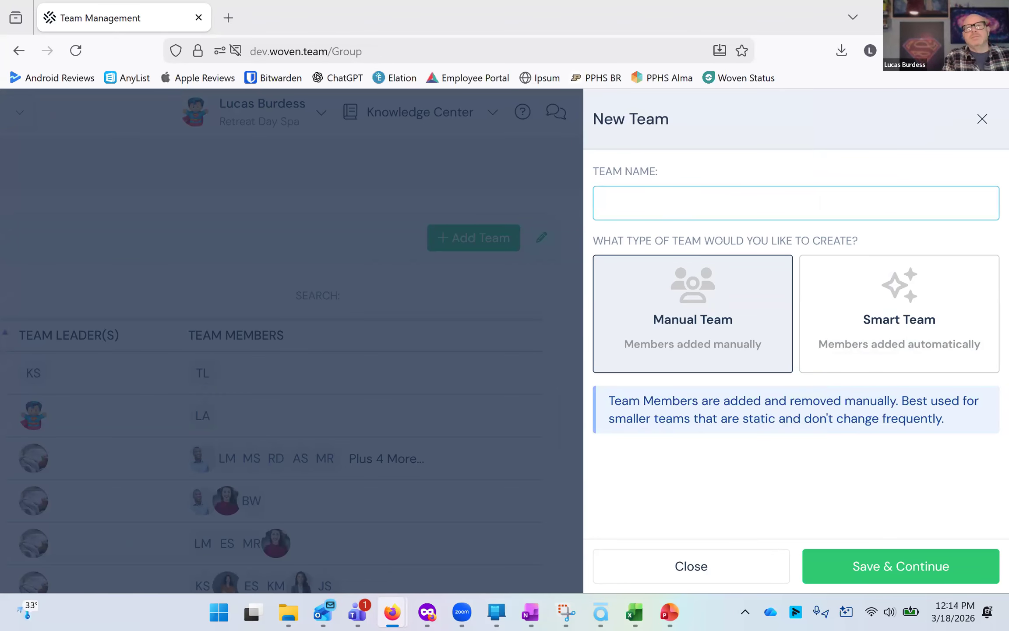
text(Webinar Team)
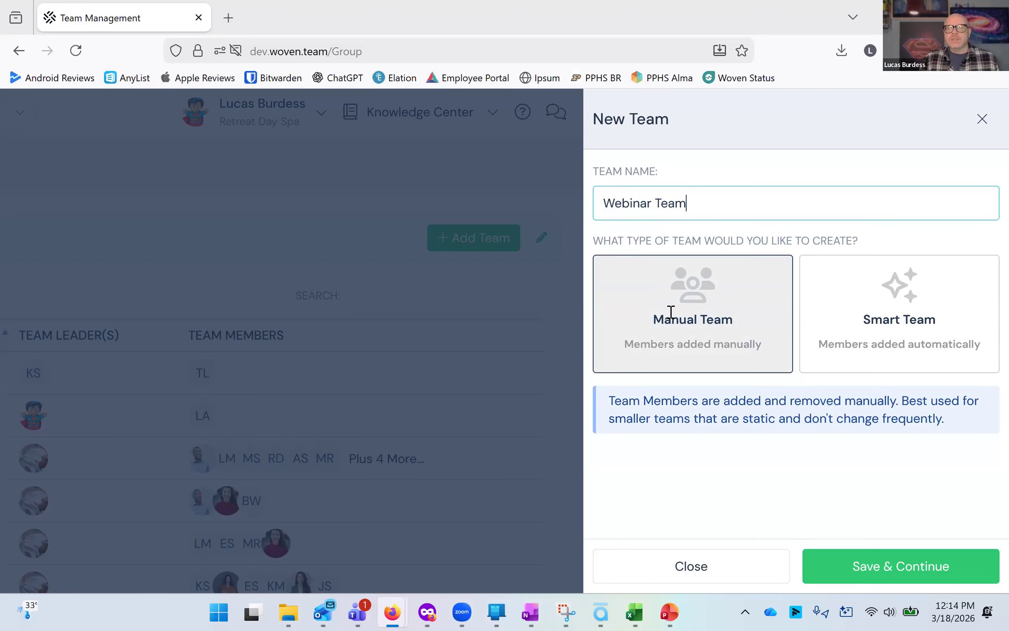
click(948, 360)
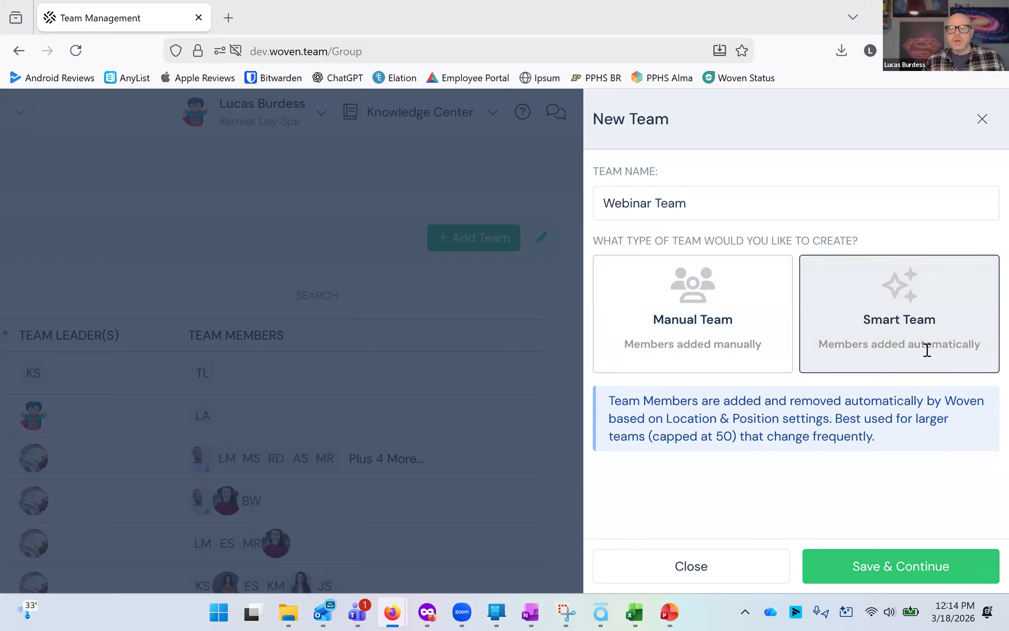
click(909, 562)
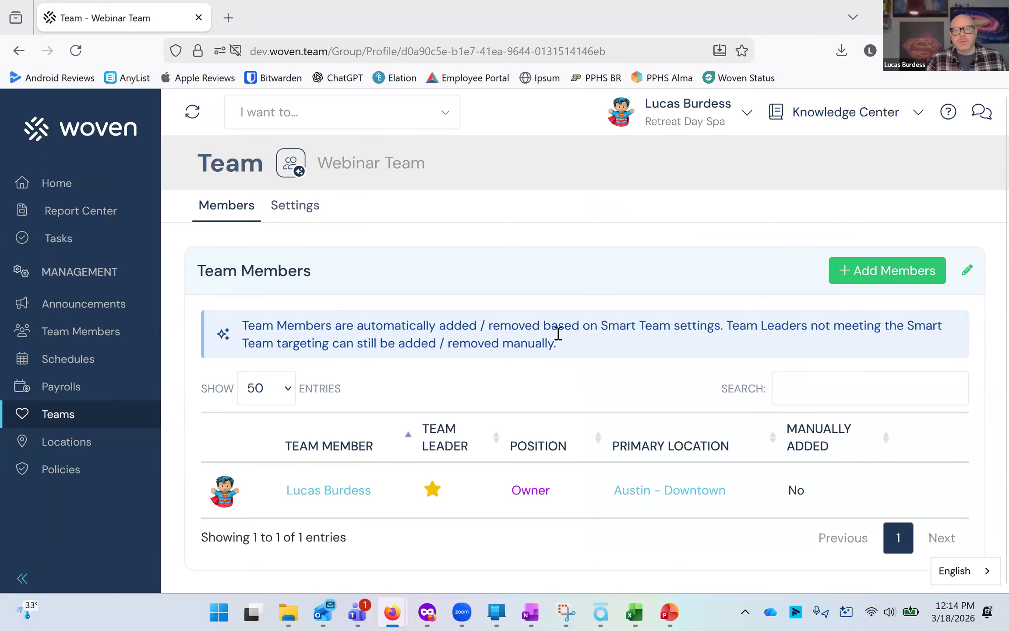
Open Add Members for the Webinar Team and look through the sorting options and member search.
click(872, 281)
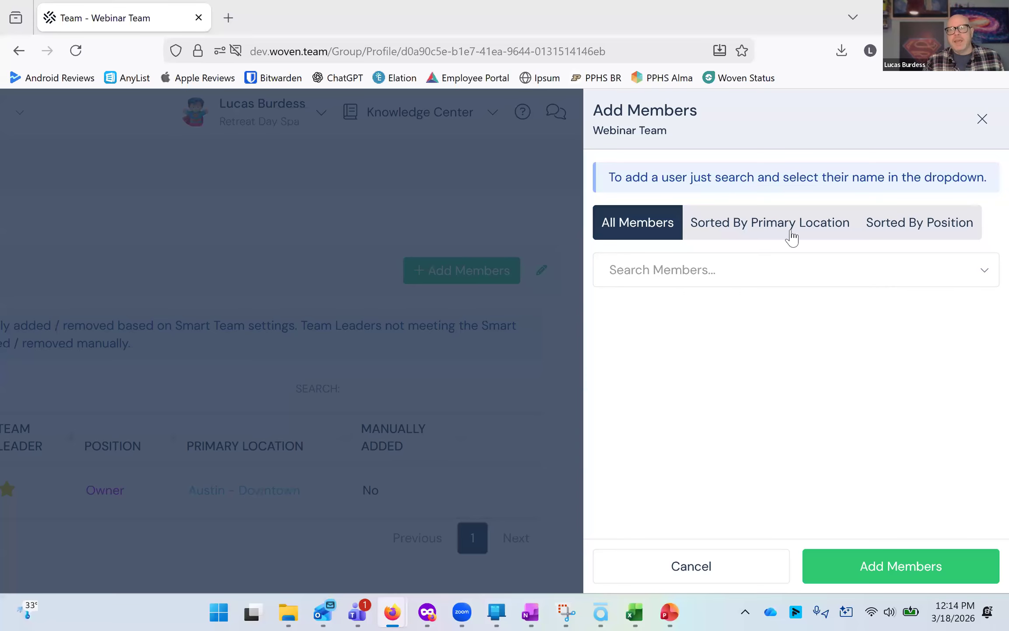
click(767, 239)
click(921, 240)
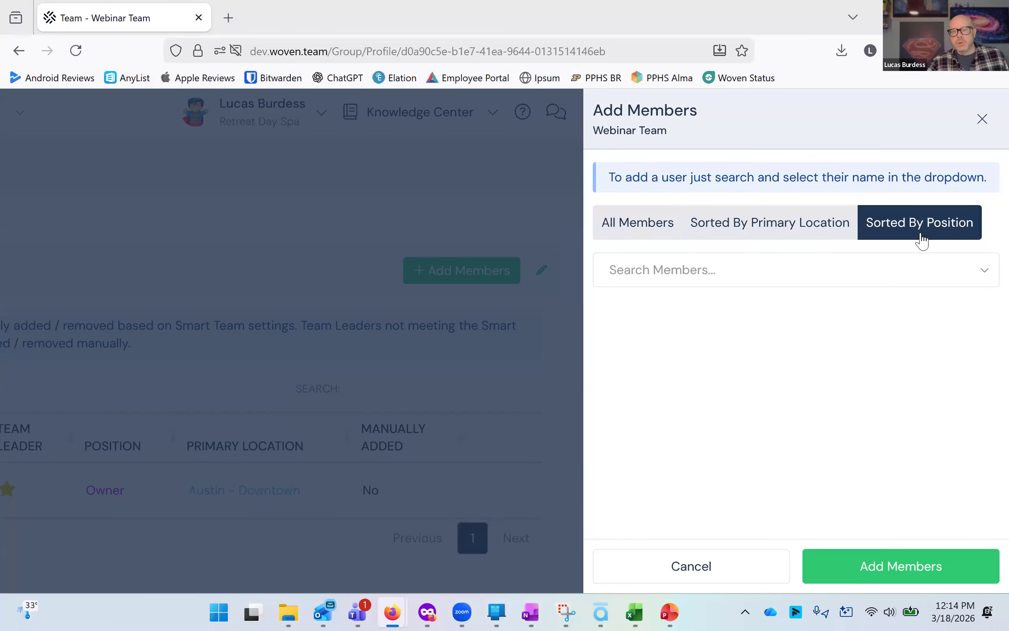
click(680, 268)
text(harry)
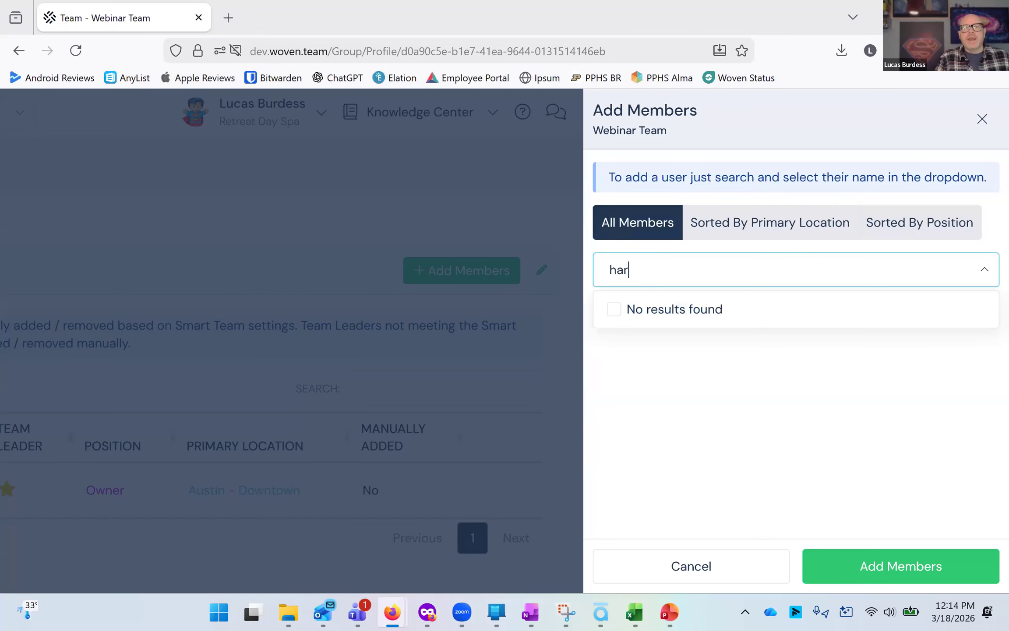
key(BackSpace)
key(BackSpace)
key(BackSpace)
key(BackSpace)
key(BackSpace)
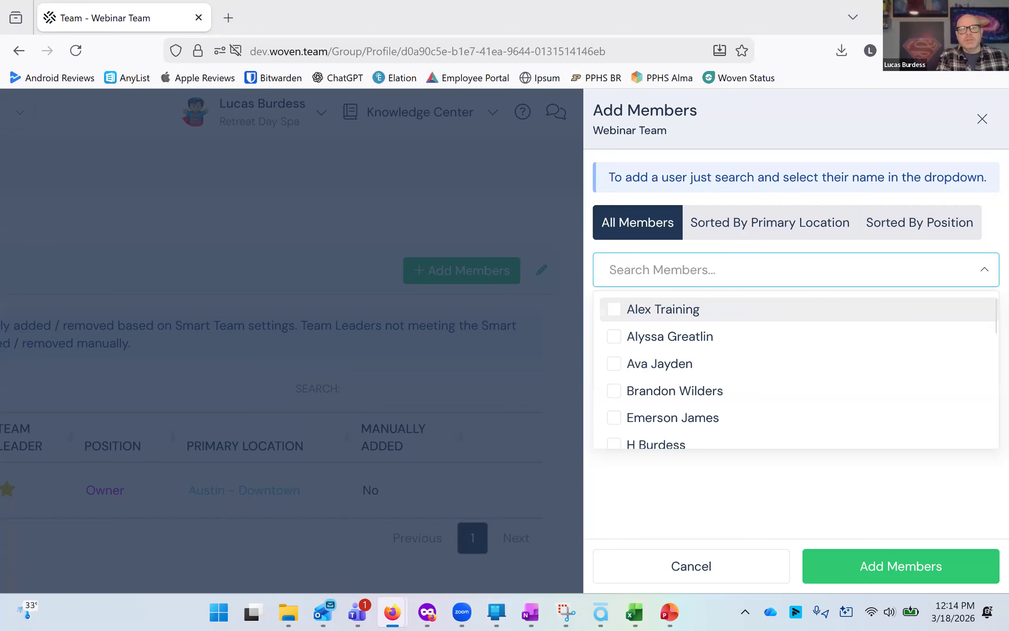
Search the member list by name and add the matching team member to the Webinar Team manually.
text(anna)
key(BackSpace)
key(BackSpace)
key(BackSpace)
key(BackSpace)
text(;)
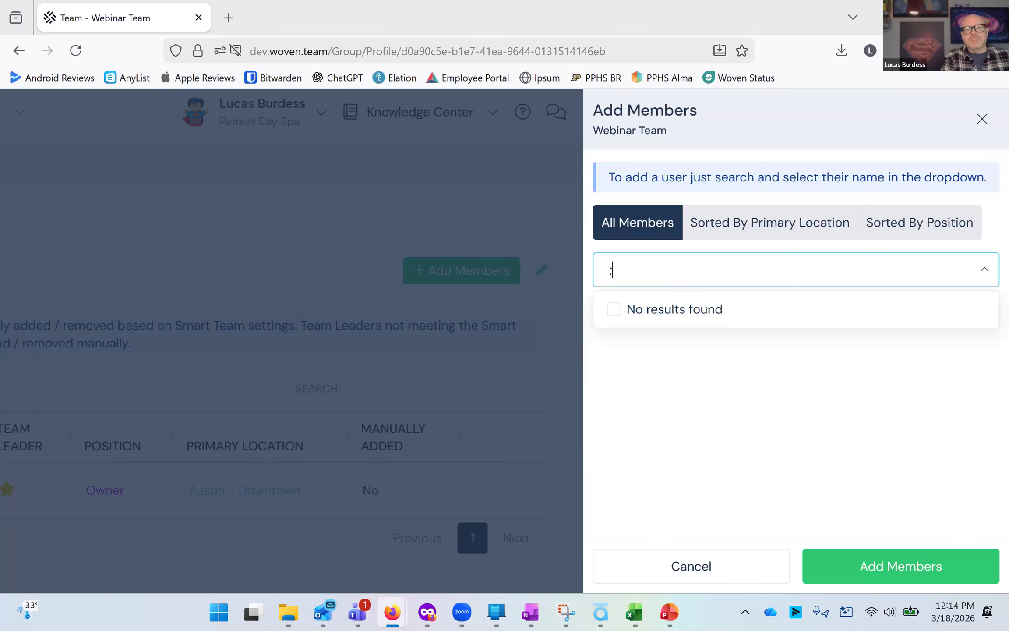
key(BackSpace)
text(lind)
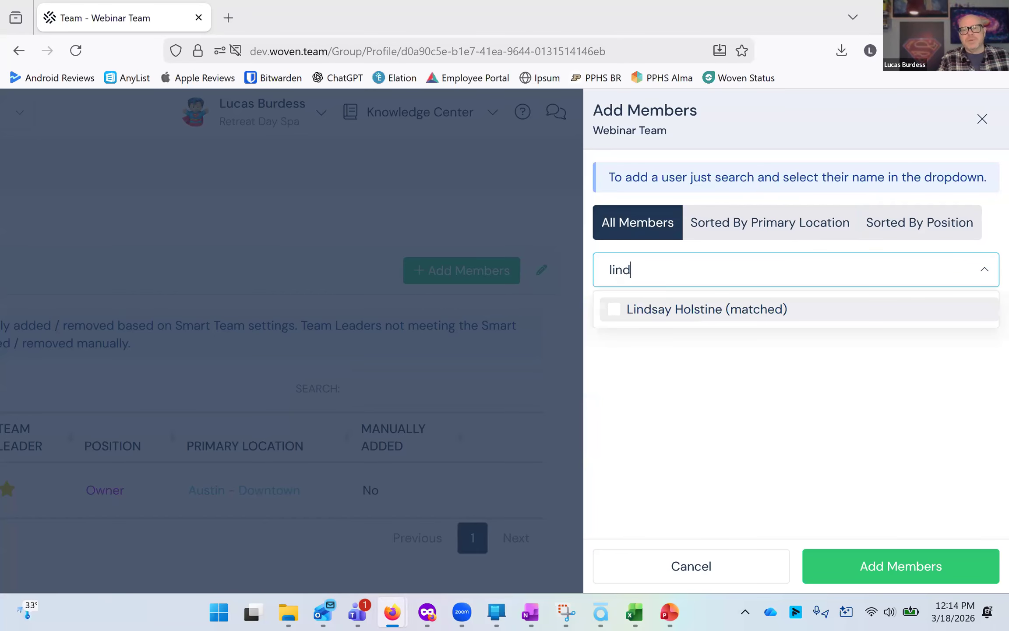
click(747, 307)
click(861, 565)
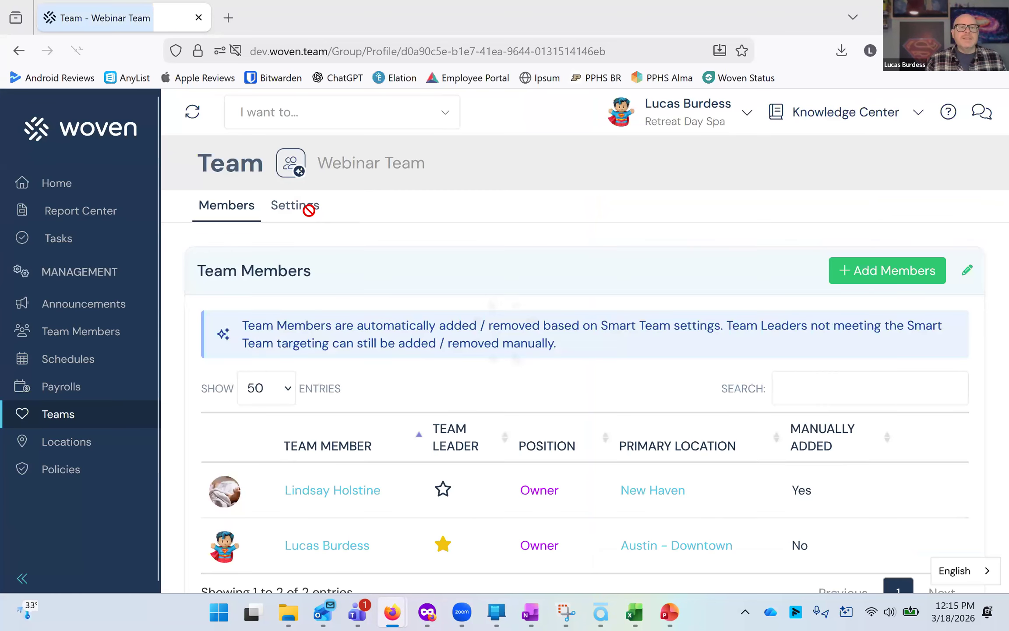
In the team's settings, set its target location to Washington.
click(310, 213)
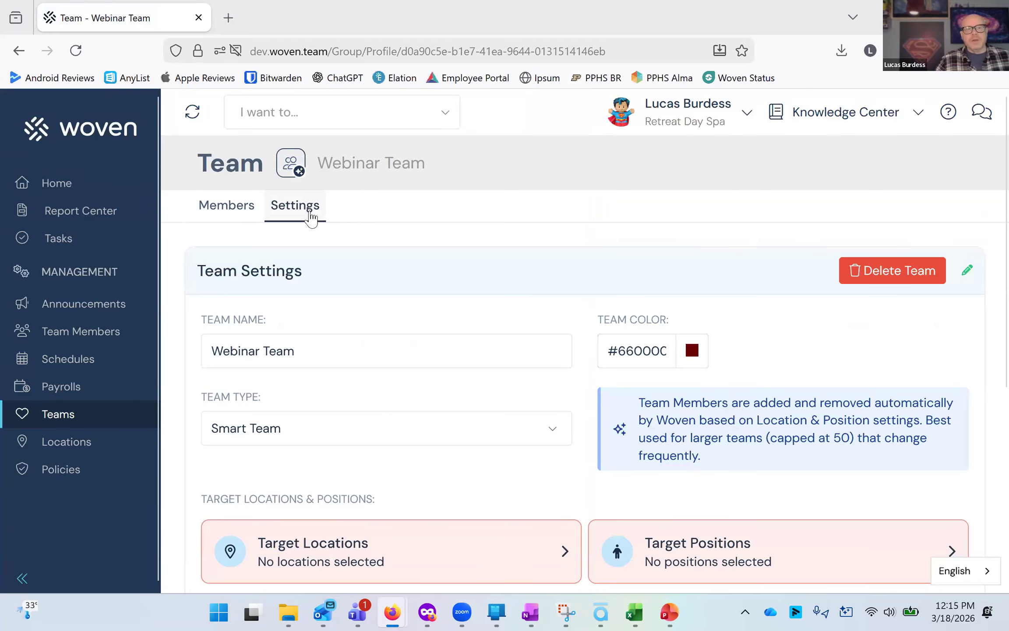
scroll(486, 260, down, 5)
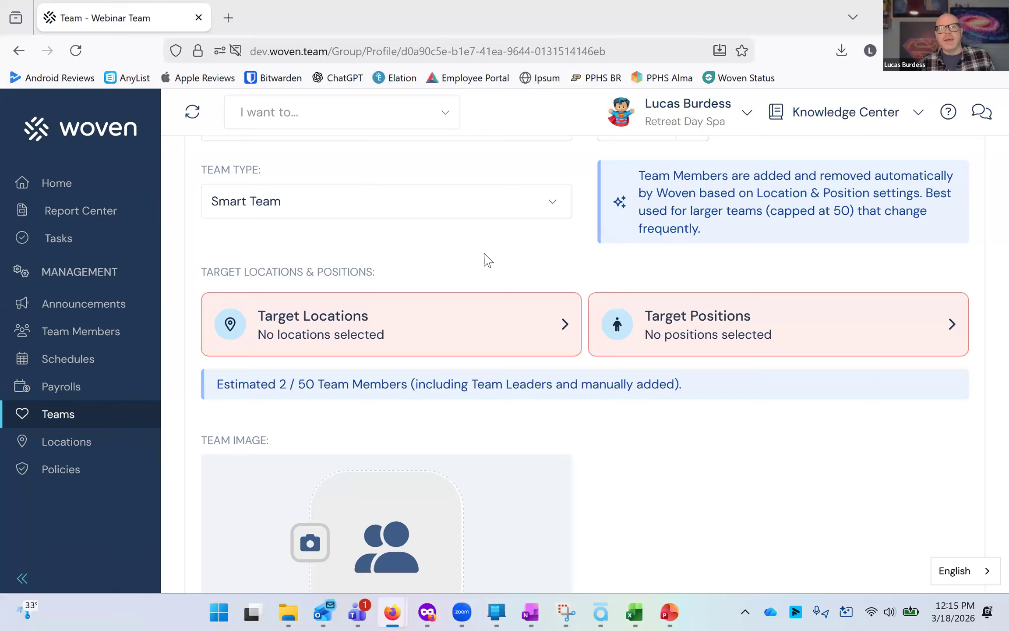
click(419, 304)
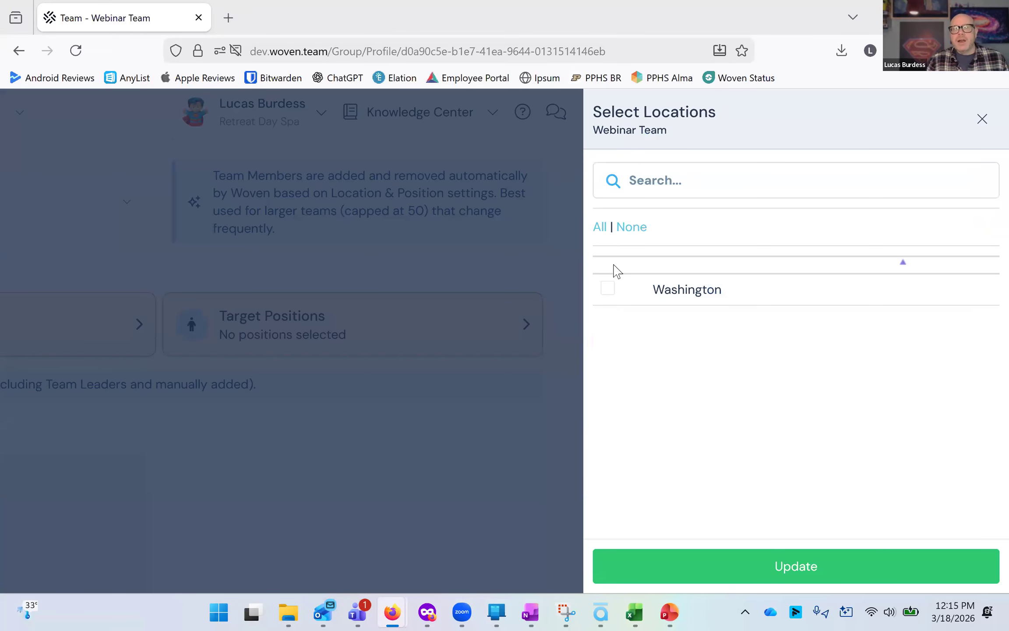
click(608, 289)
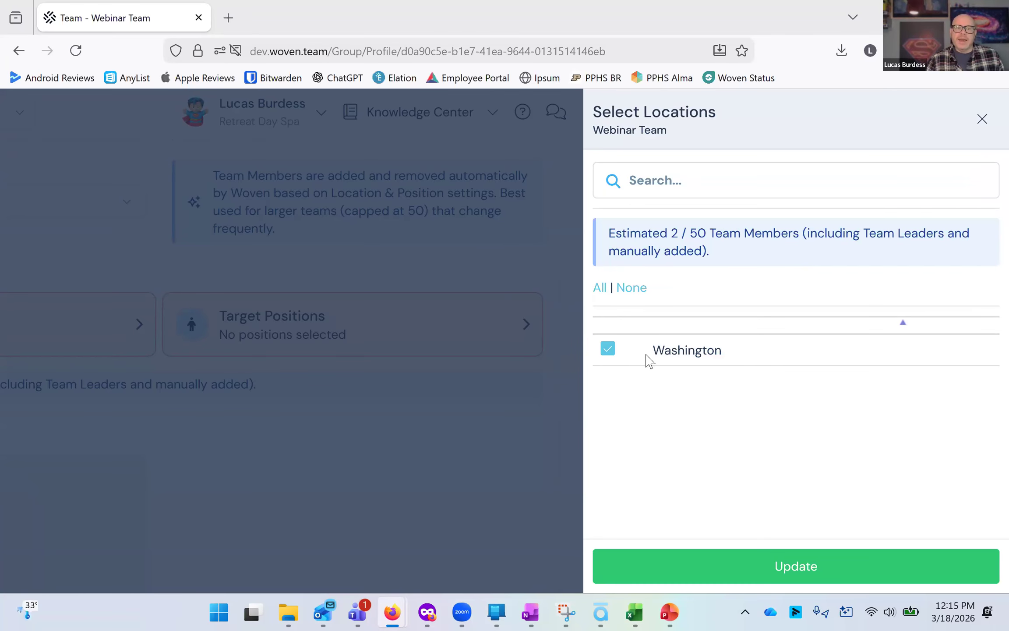
click(739, 559)
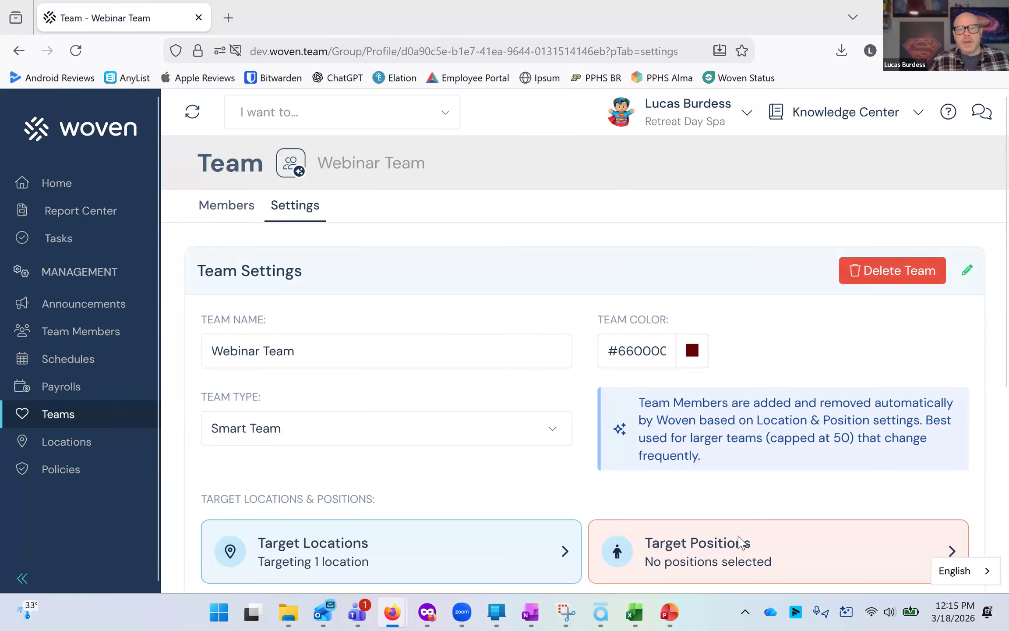
Set the team's target positions to Manager and Owner.
click(739, 542)
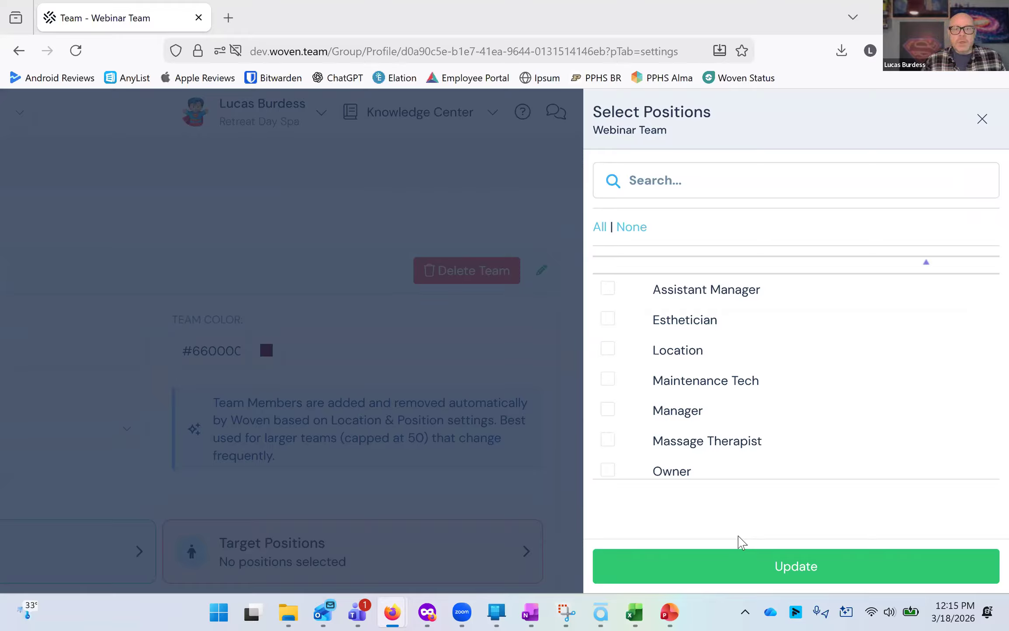
click(612, 409)
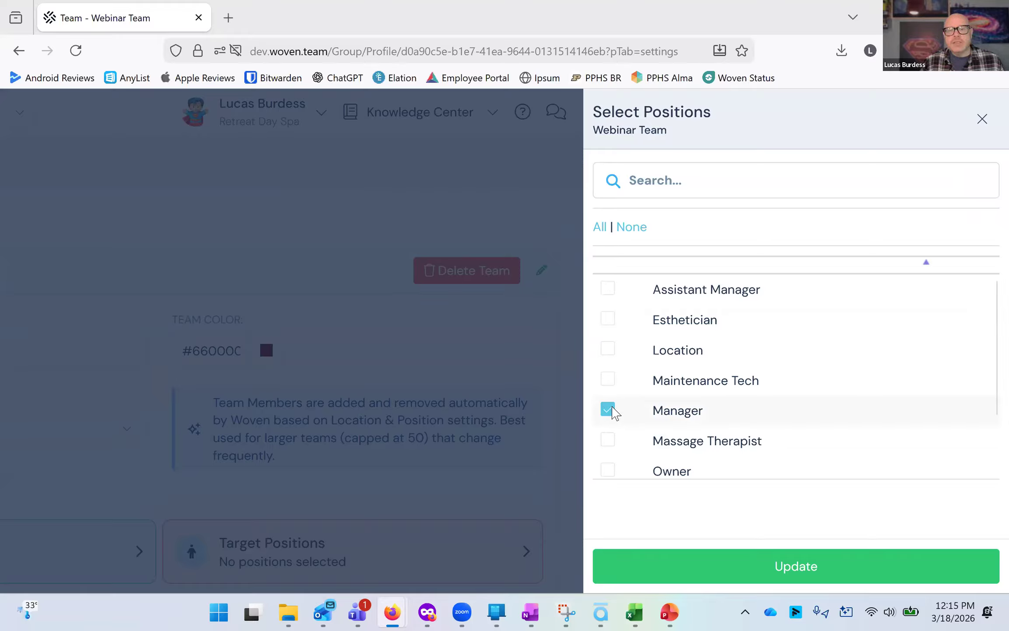
click(608, 461)
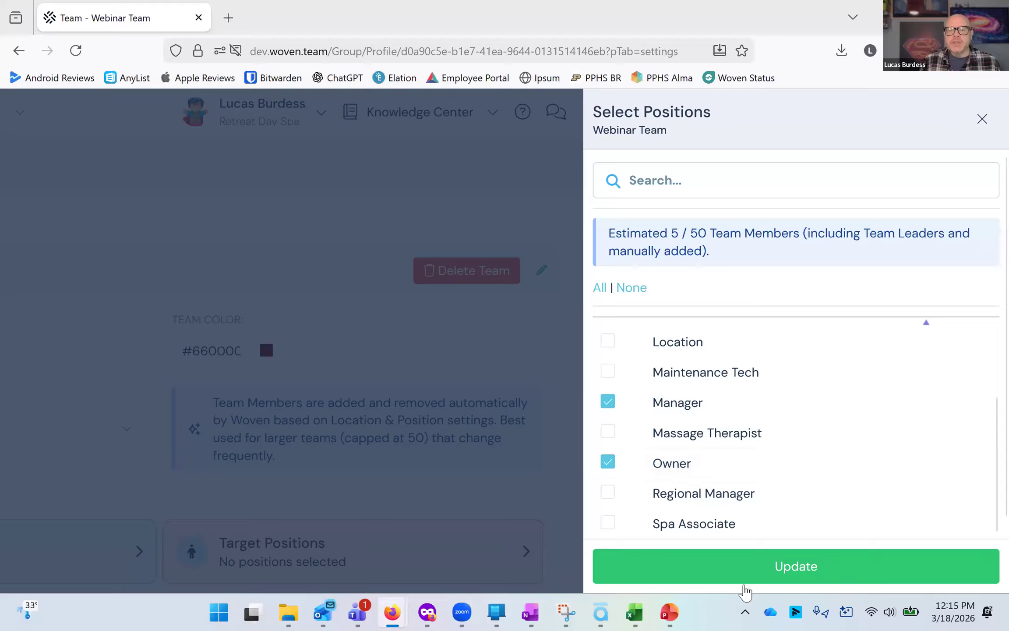
click(739, 569)
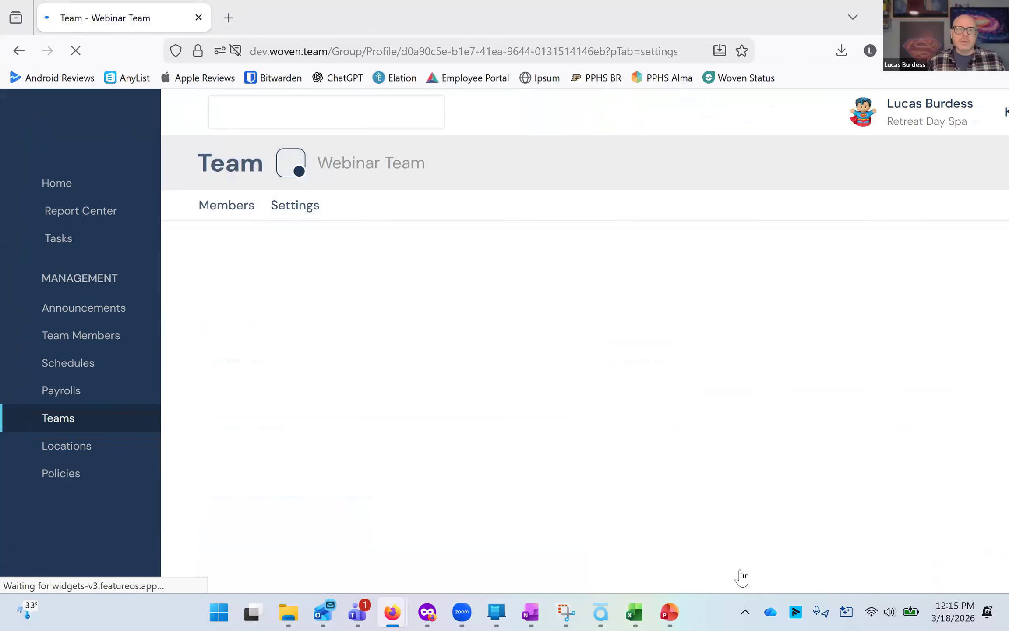
Review the Webinar Team's member list with positions and locations.
scroll(545, 370, down, 5)
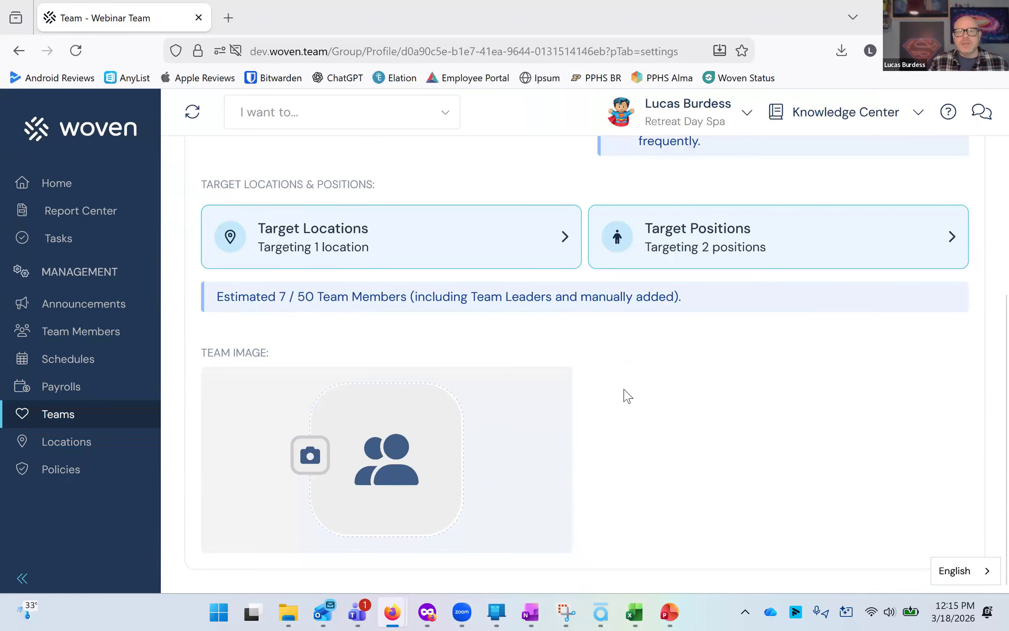
scroll(618, 405, up, 7)
click(236, 217)
scroll(418, 341, down, 5)
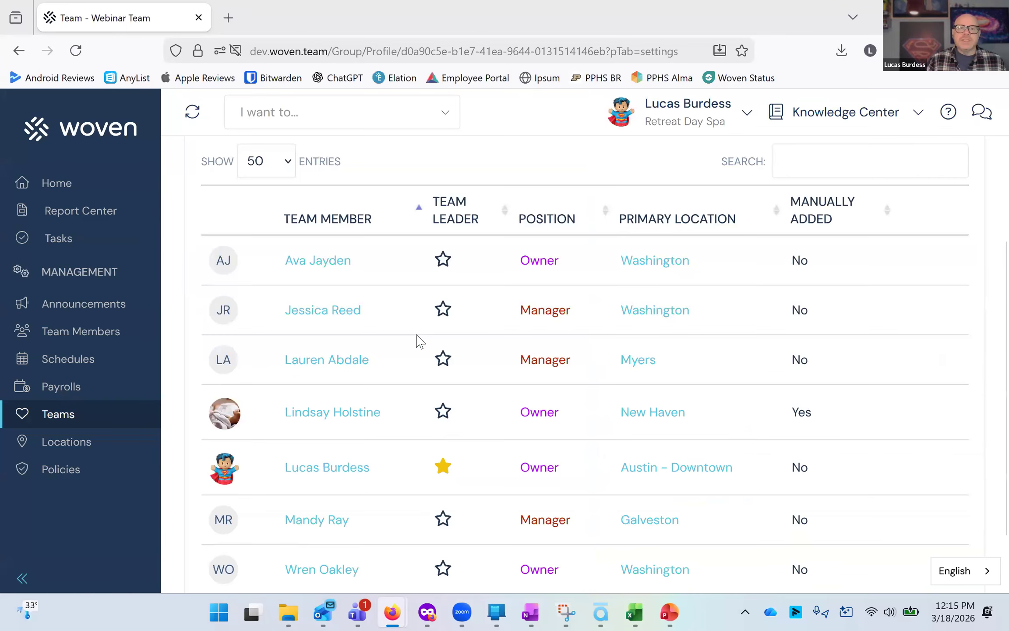
scroll(418, 341, down, 2)
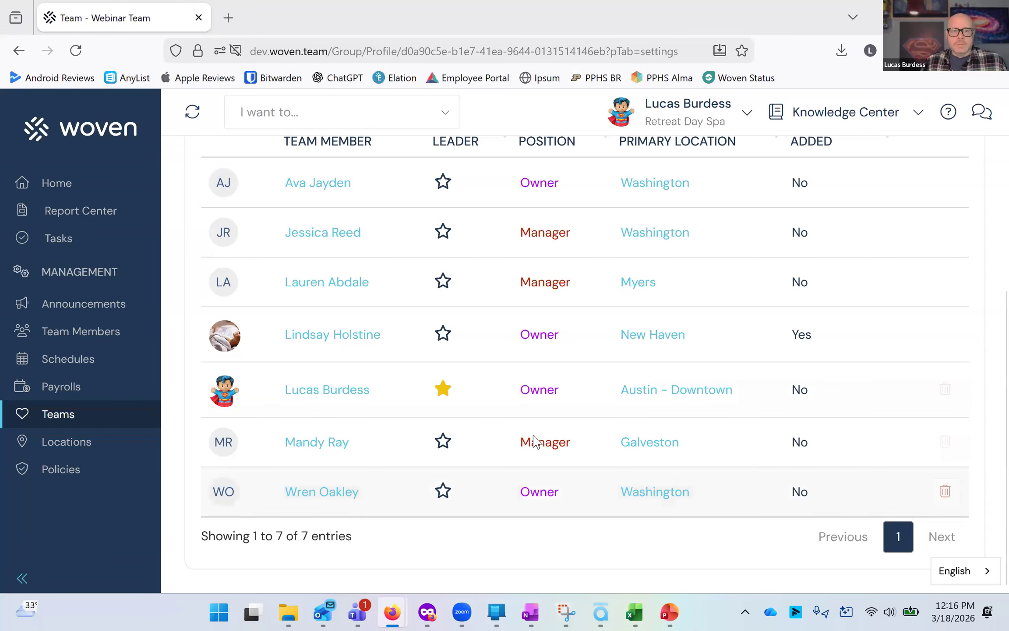
Return to the team's settings and review its targeting and team image section.
scroll(382, 233, up, 5)
click(317, 208)
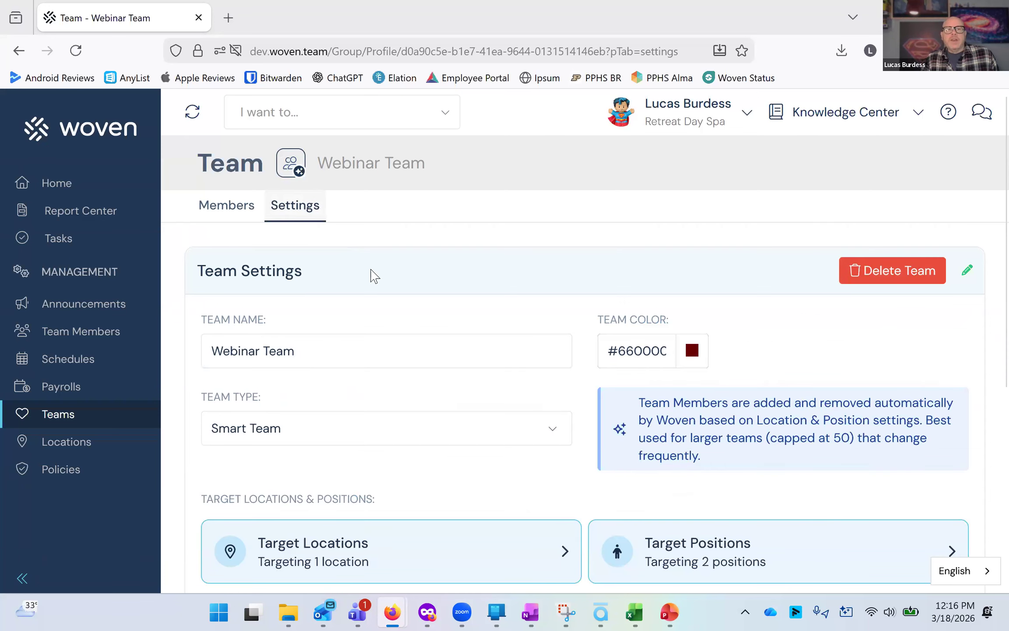
scroll(372, 274, down, 4)
scroll(326, 270, up, 2)
scroll(601, 214, down, 2)
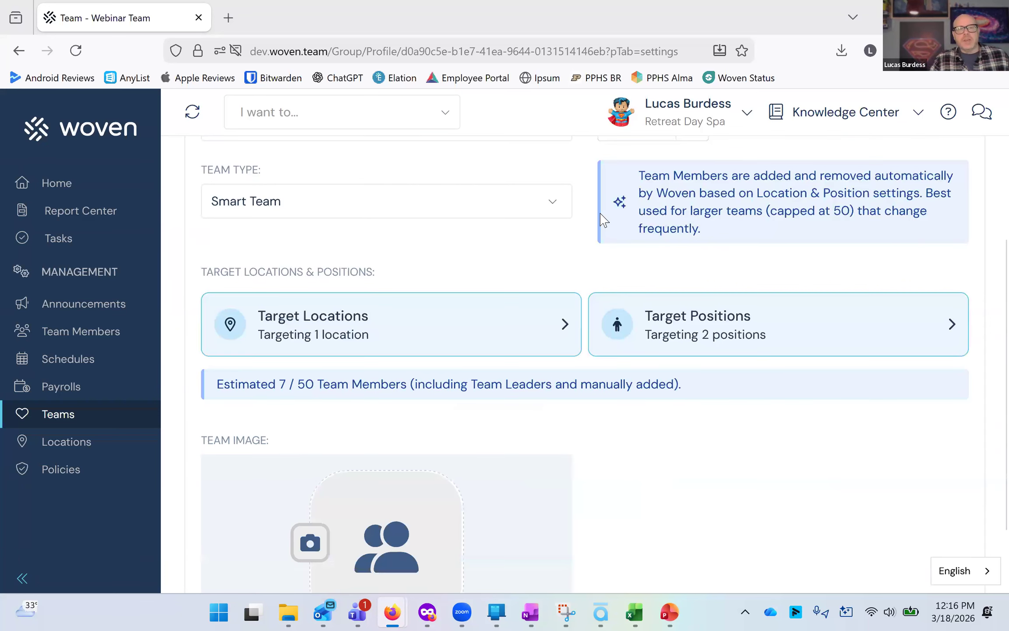
scroll(587, 228, down, 2)
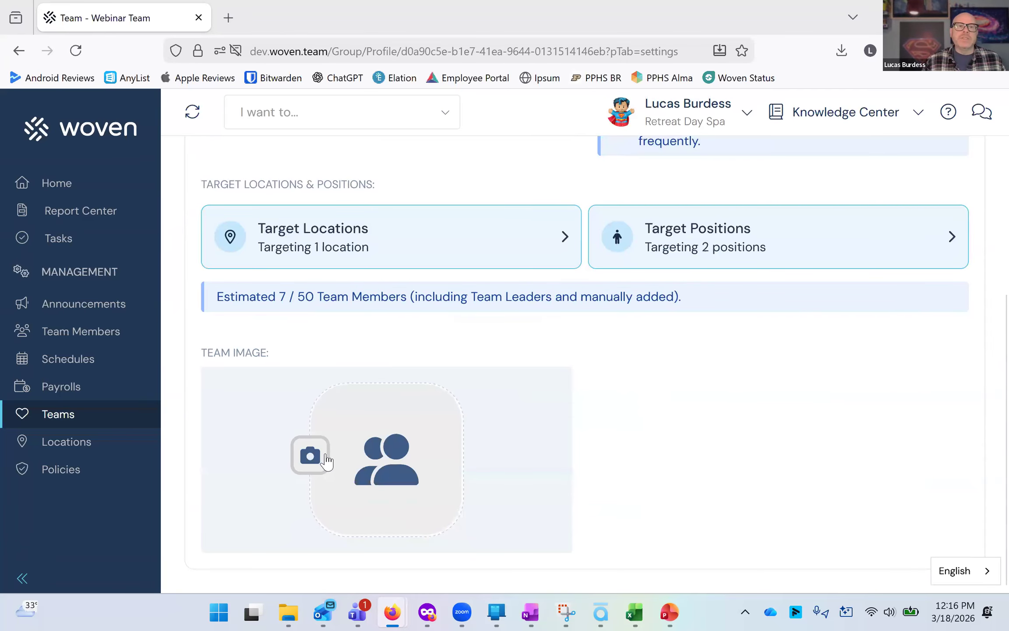
scroll(283, 263, up, 6)
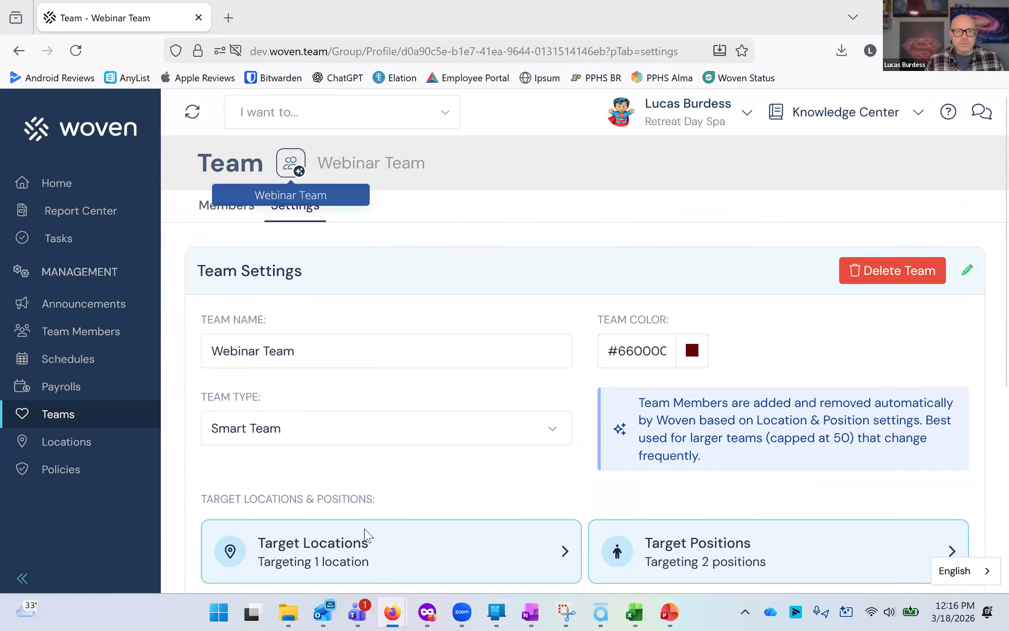
scroll(374, 462, down, 6)
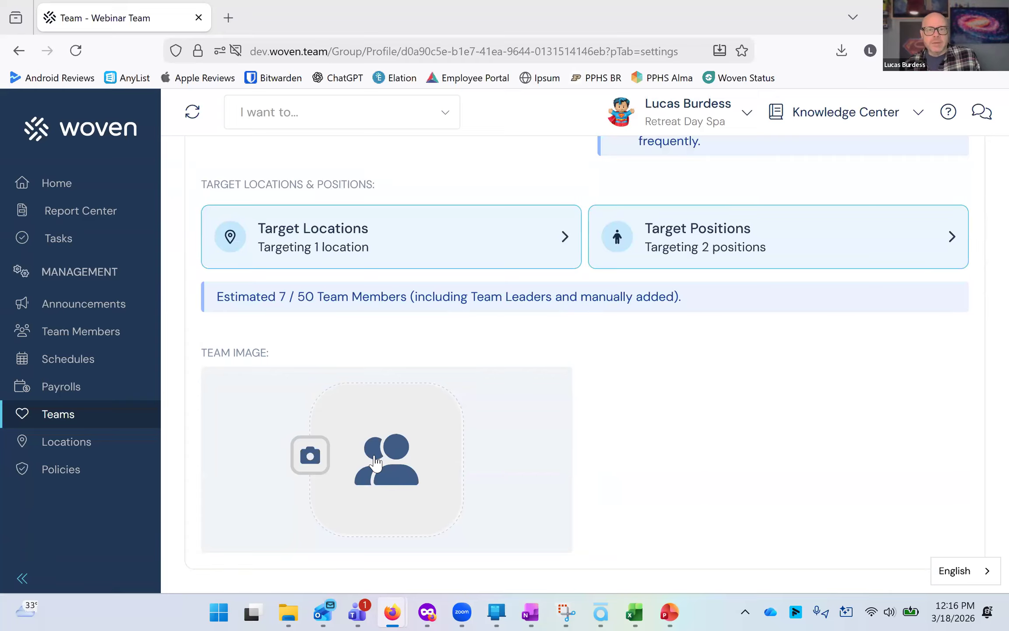
scroll(377, 460, up, 6)
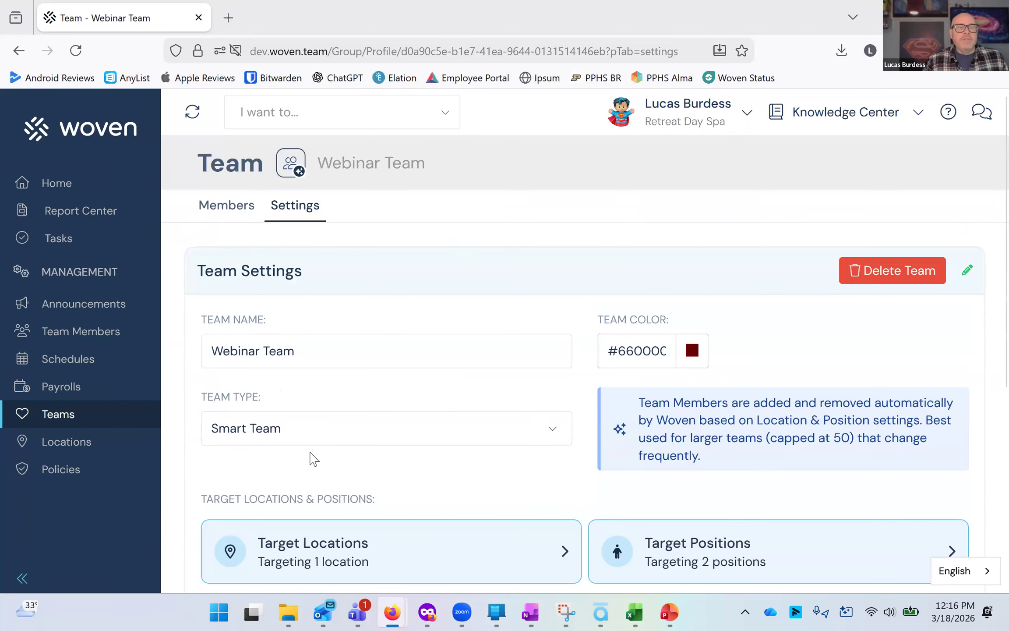
Delete the Webinar Team, confirming with the word CONFIRM.
click(939, 269)
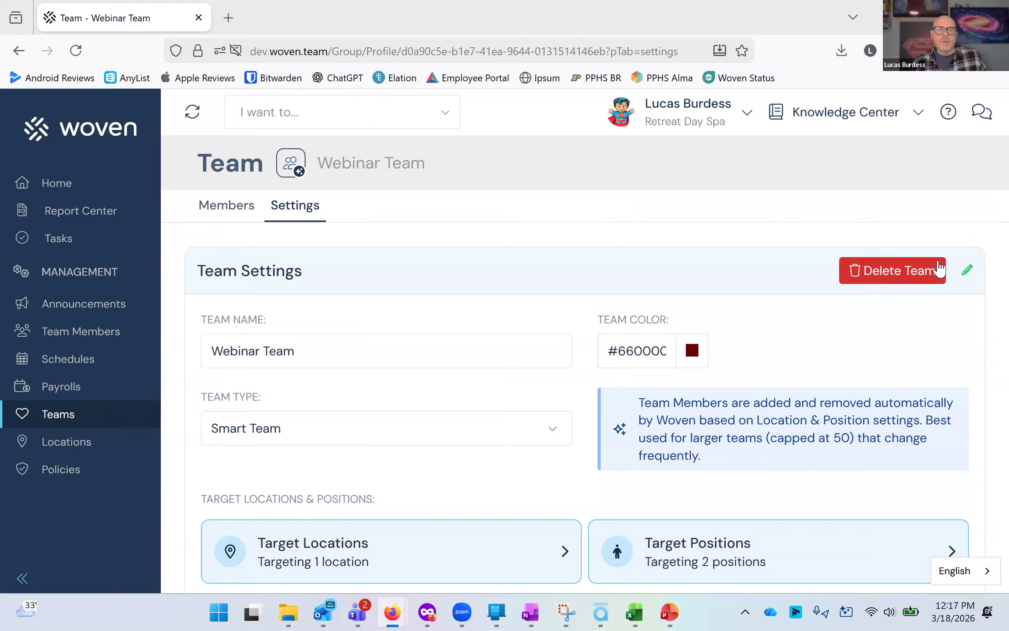
click(903, 276)
click(546, 383)
text(CONFIRM)
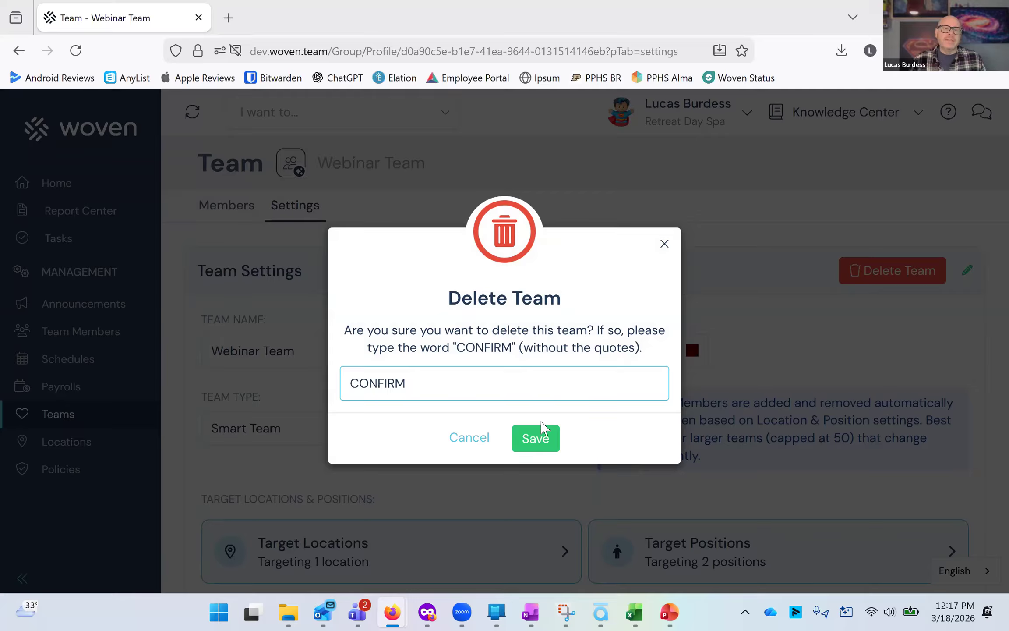
click(543, 434)
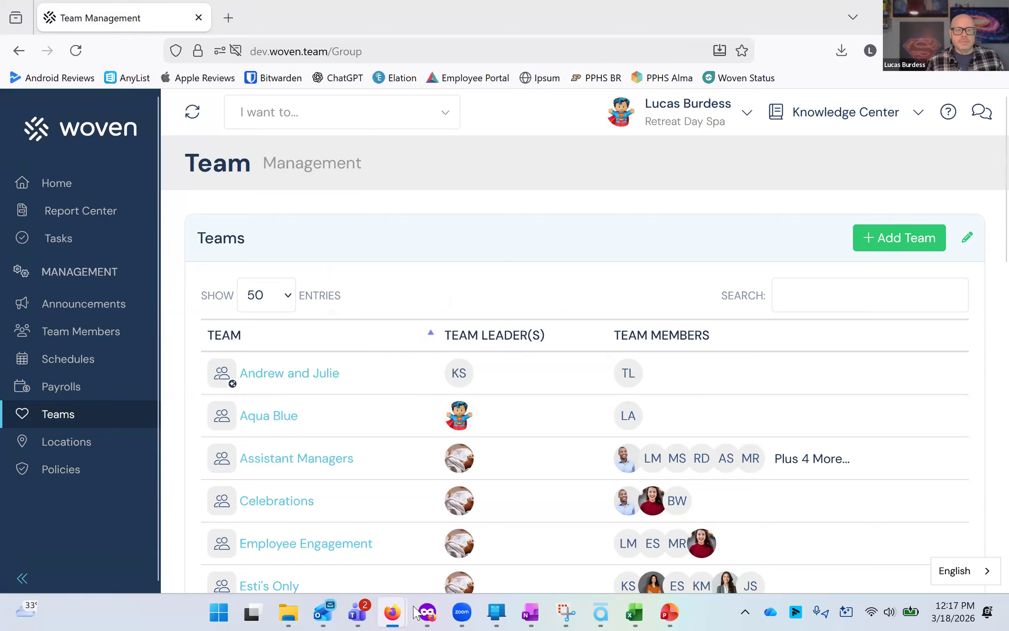
Switch to the PowerPoint slide show and advance to the next slide.
mouse_move(409, 611)
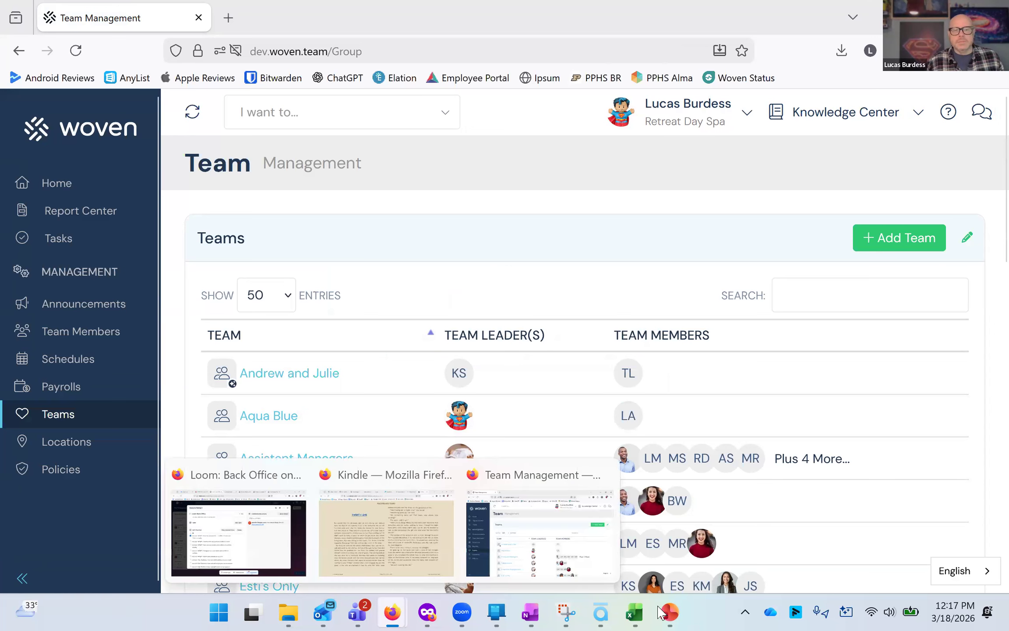
click(670, 612)
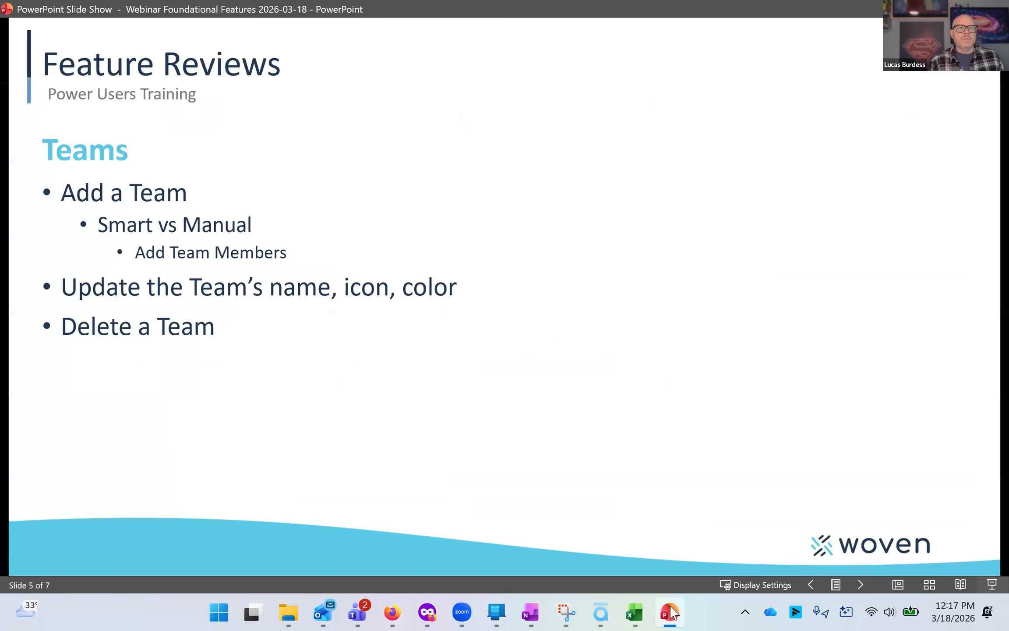
key(Right)
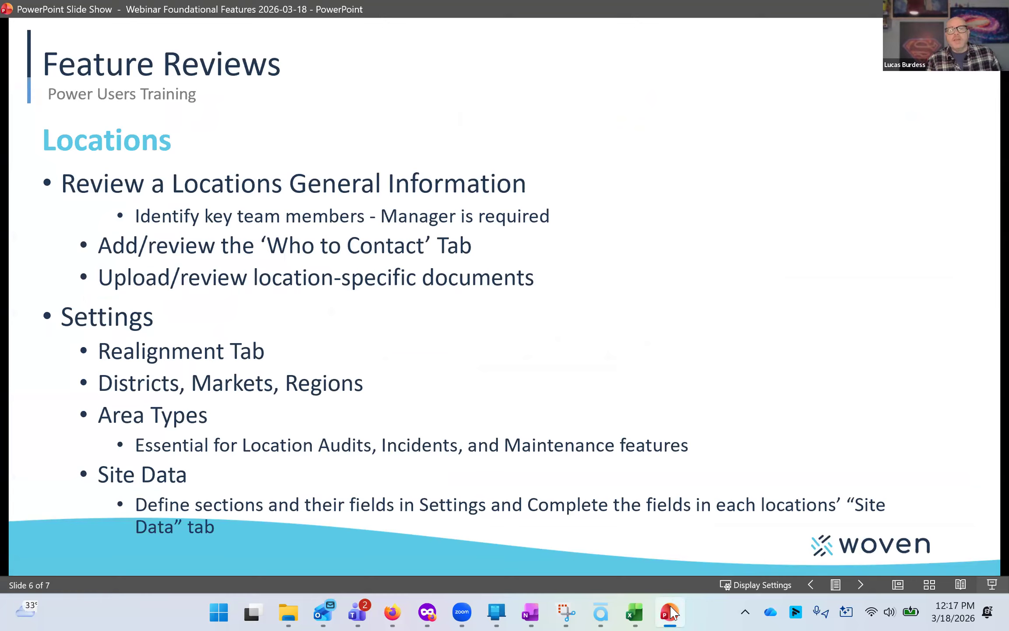
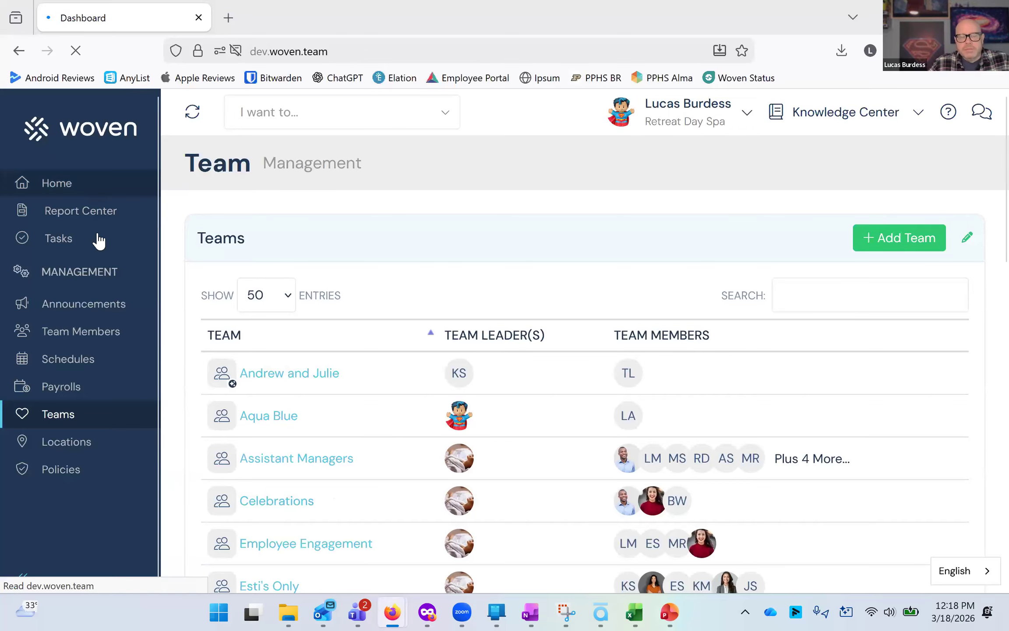
Open the Washington location's profile from the Locations management list.
mouse_move(90, 273)
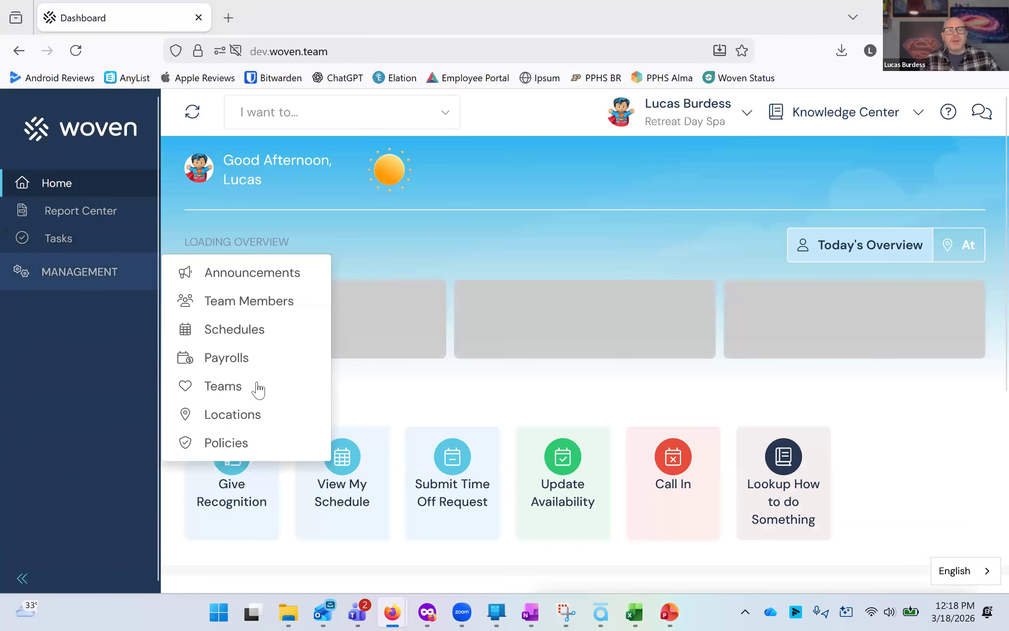
click(251, 421)
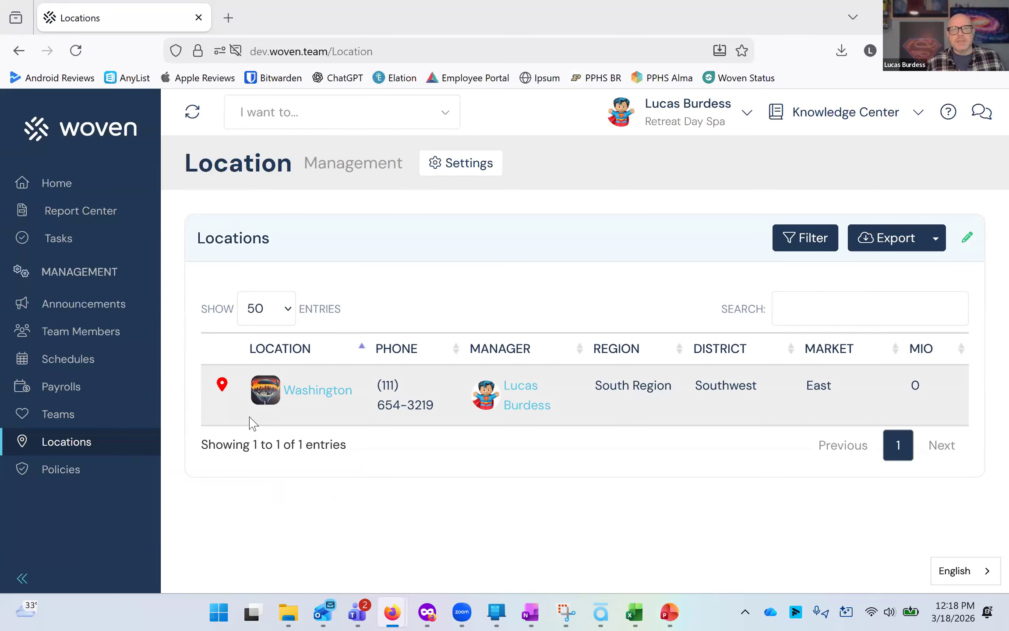
click(312, 391)
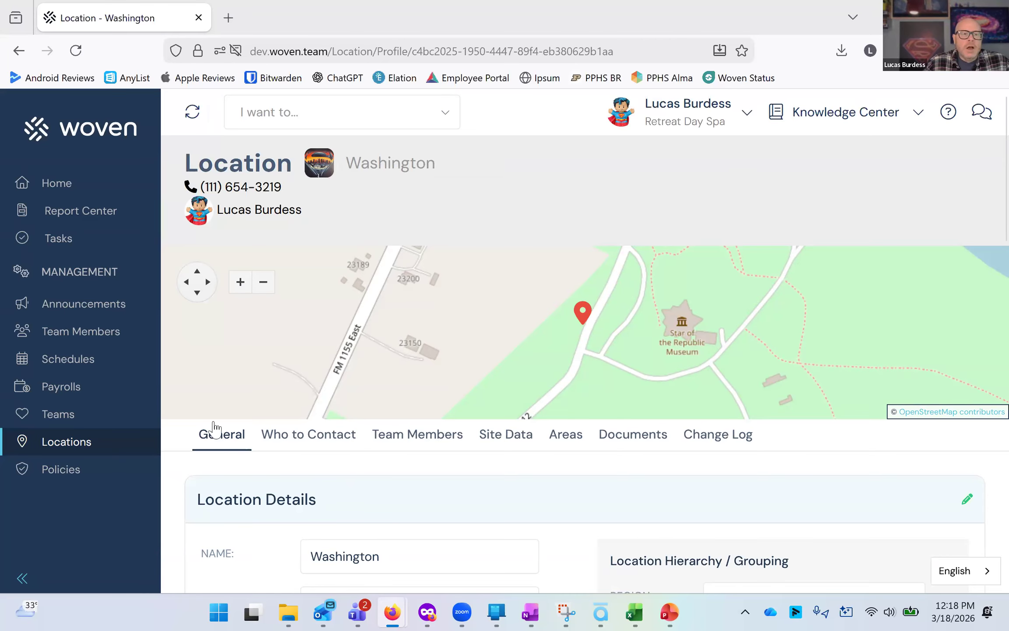
Review the Washington location's general details: name, display name, phone, address, hierarchy and managers.
scroll(390, 225, down, 6)
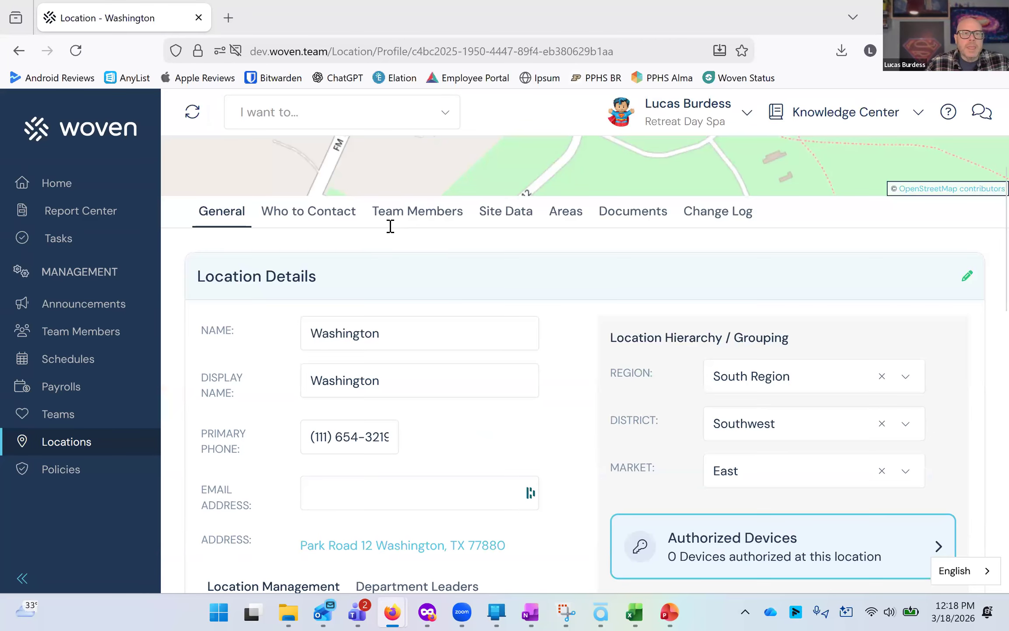
click(395, 221)
click(403, 266)
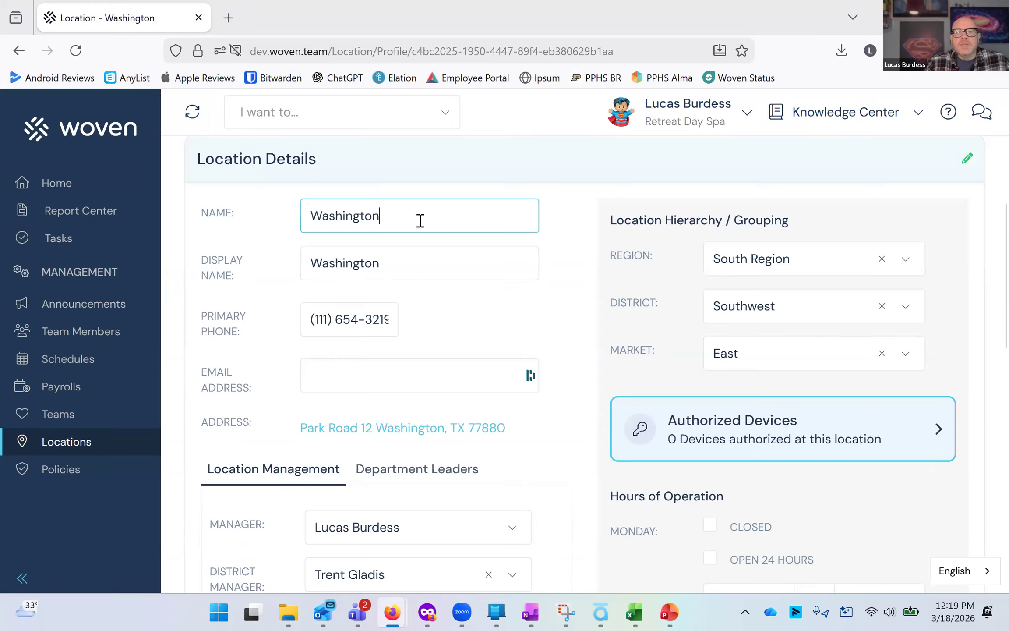
click(420, 220)
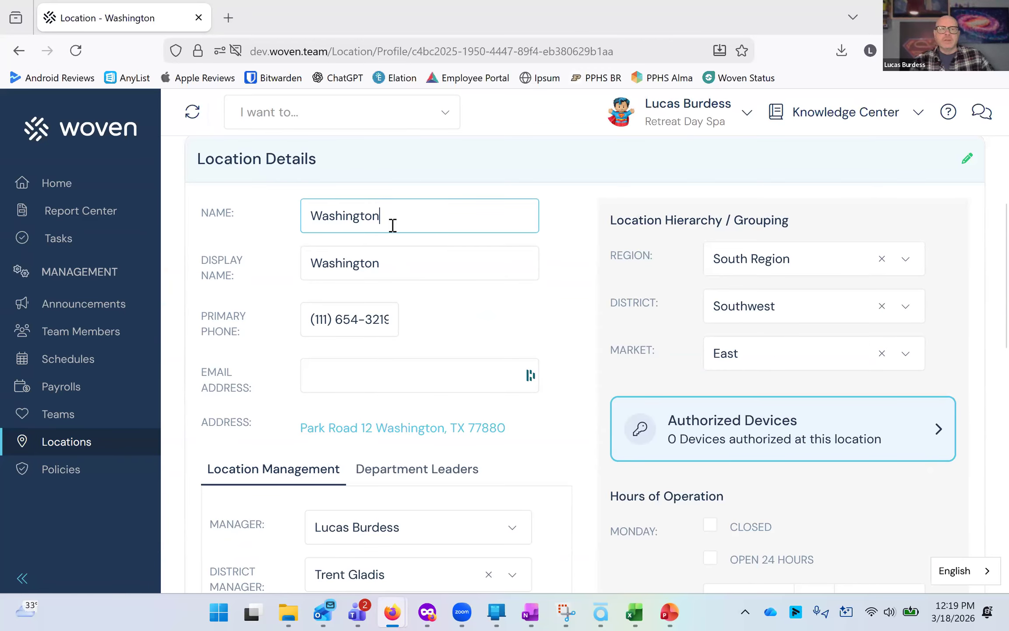
click(397, 262)
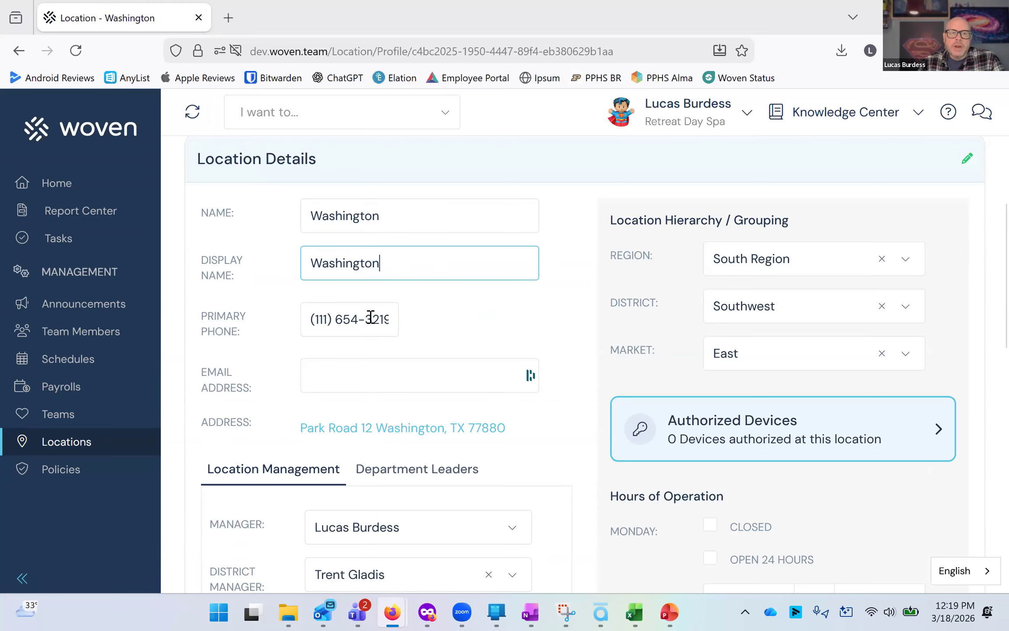
scroll(372, 322, down, 3)
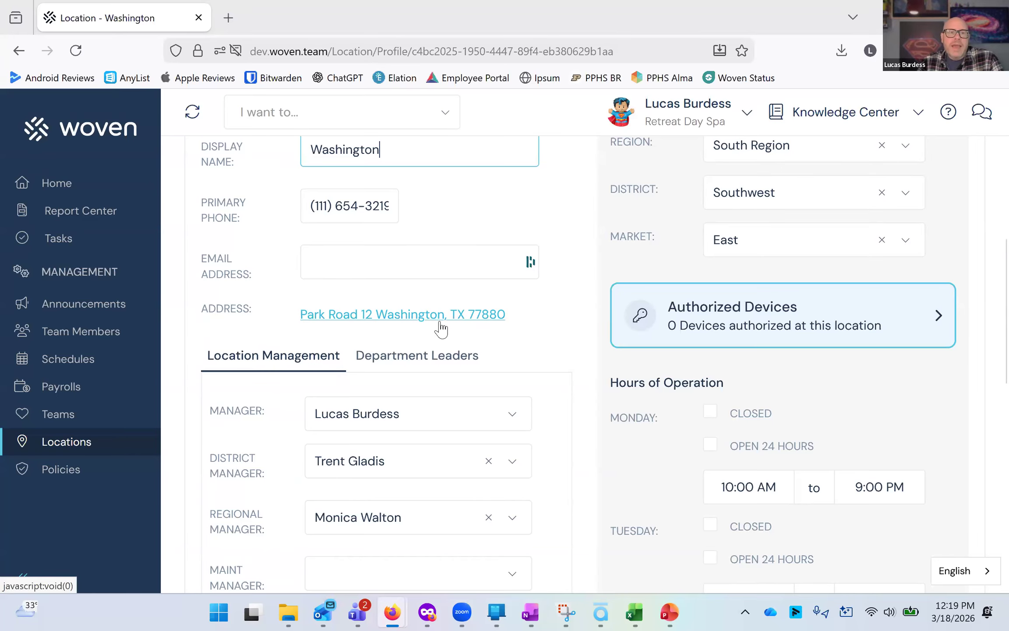
scroll(589, 359, up, 8)
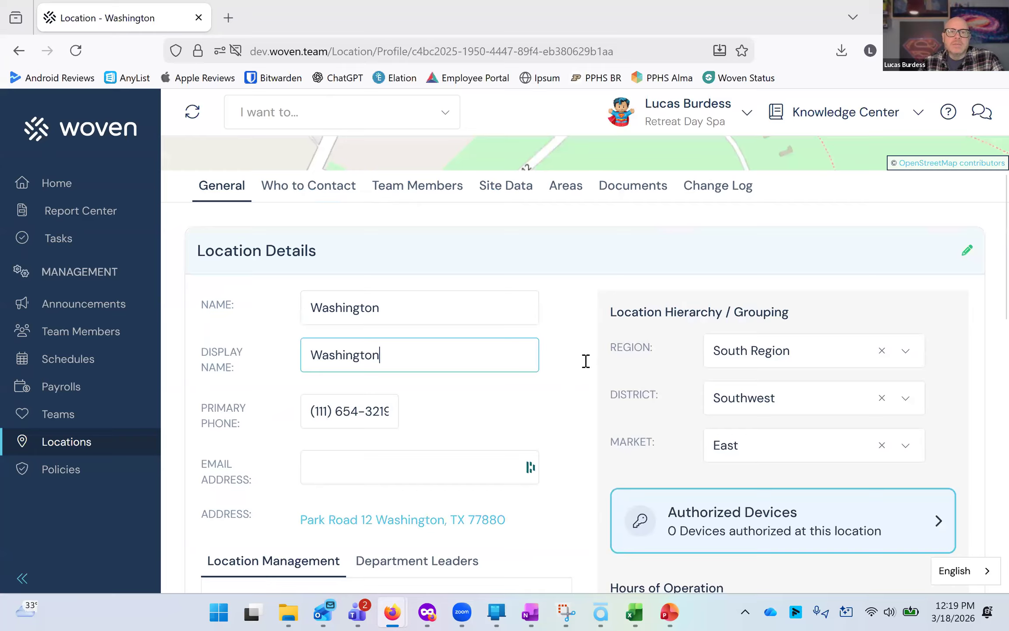
scroll(536, 270, up, 3)
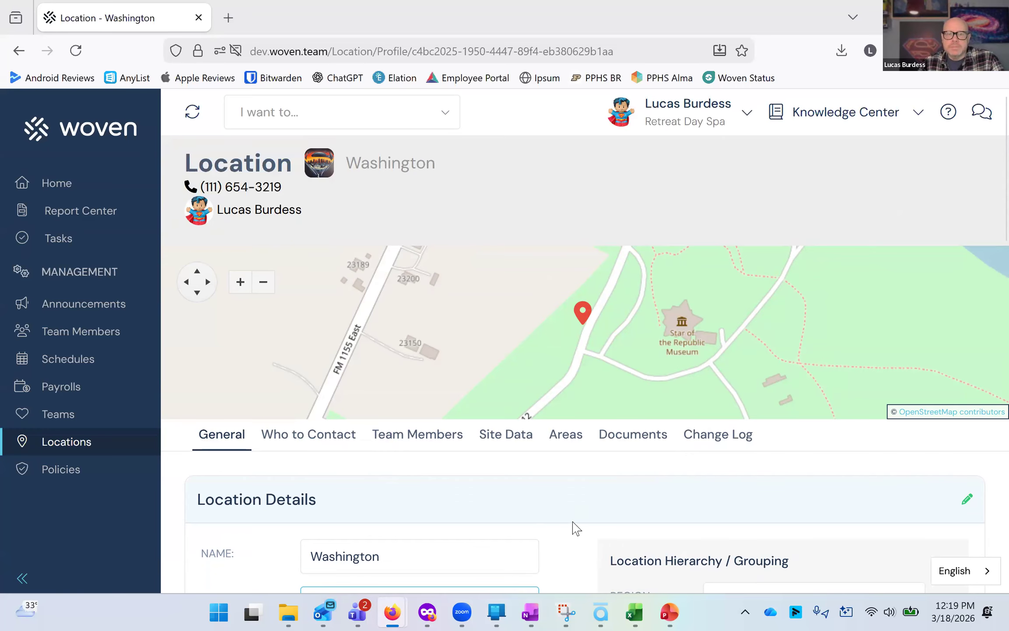
scroll(577, 528, down, 8)
scroll(577, 527, down, 5)
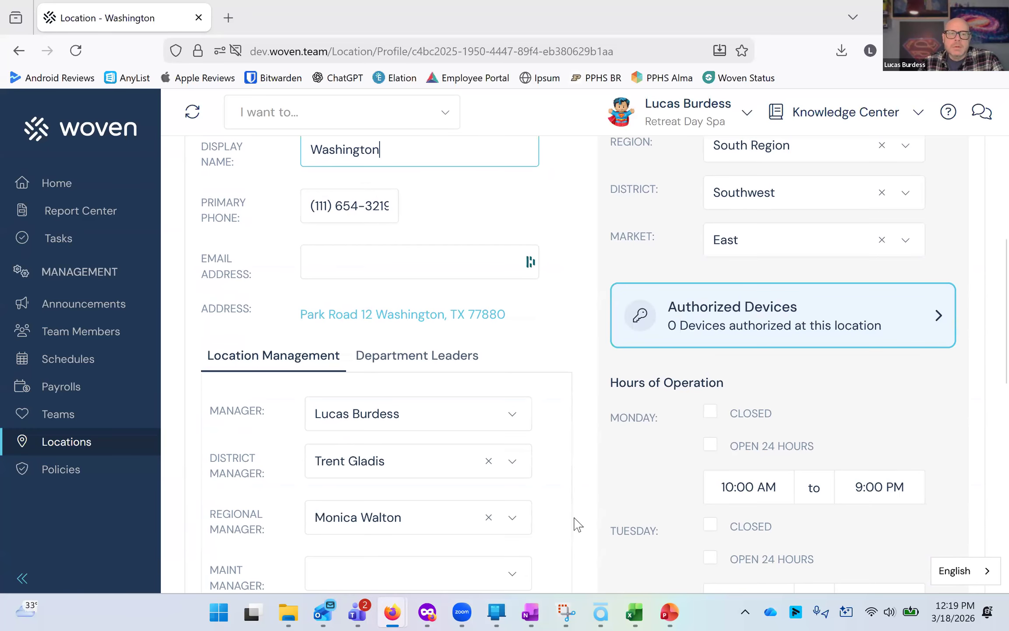
scroll(337, 235, down, 1)
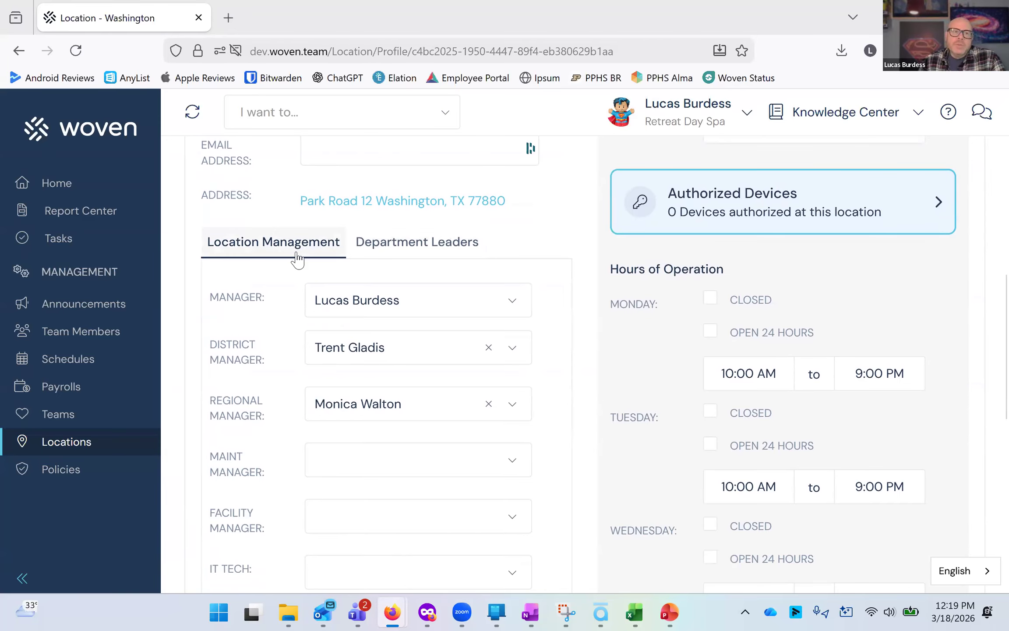
Change the location's manager to a different team member by searching for them.
click(425, 307)
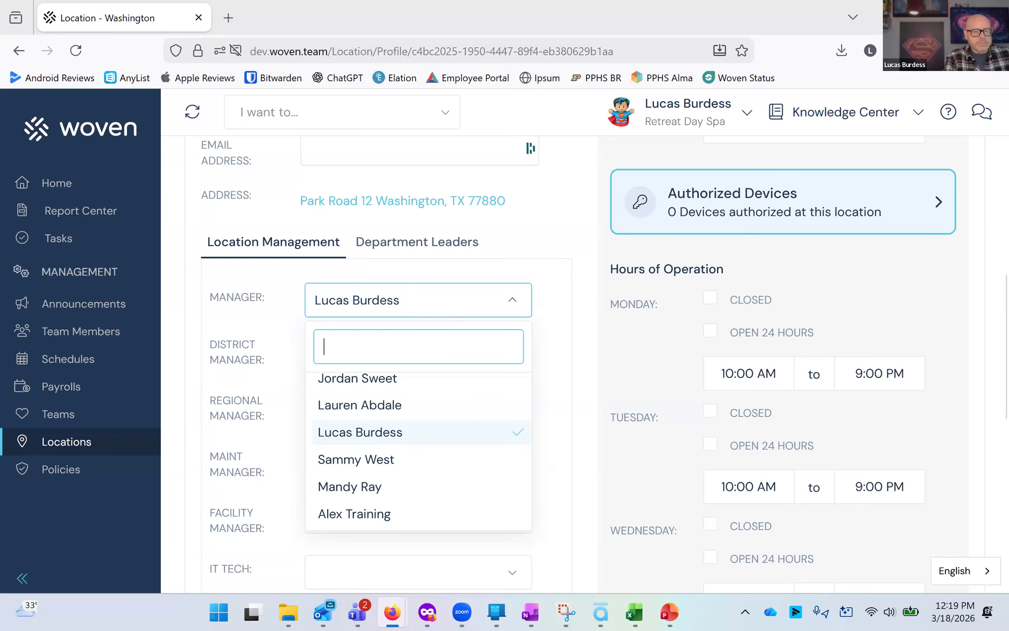
text(lind)
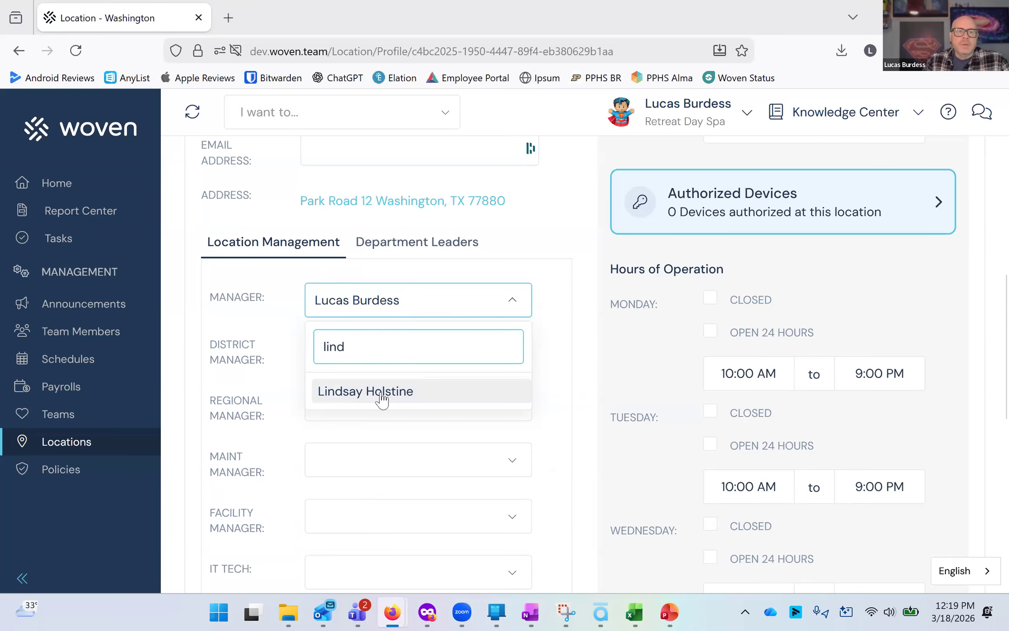
key(Return)
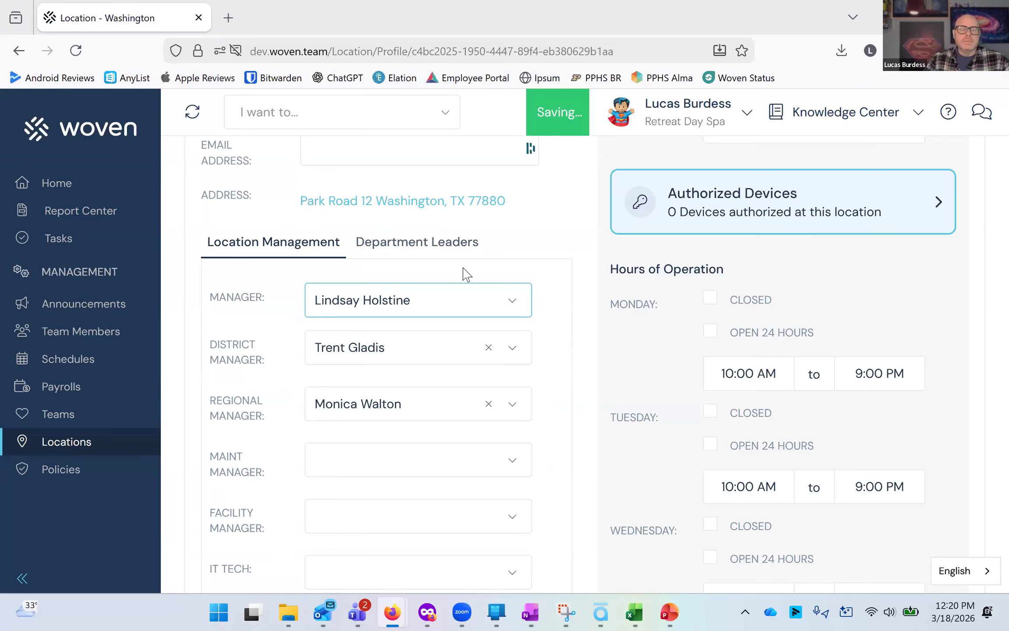
Review the remaining location fields, including time zone, legal entity options and location image.
scroll(463, 290, down, 3)
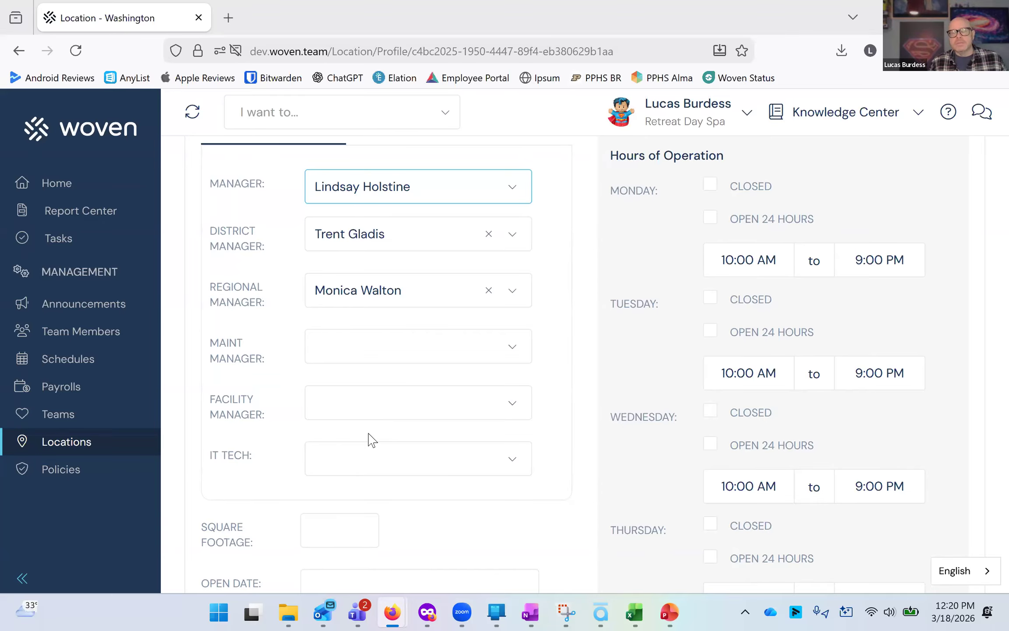
scroll(370, 431, down, 3)
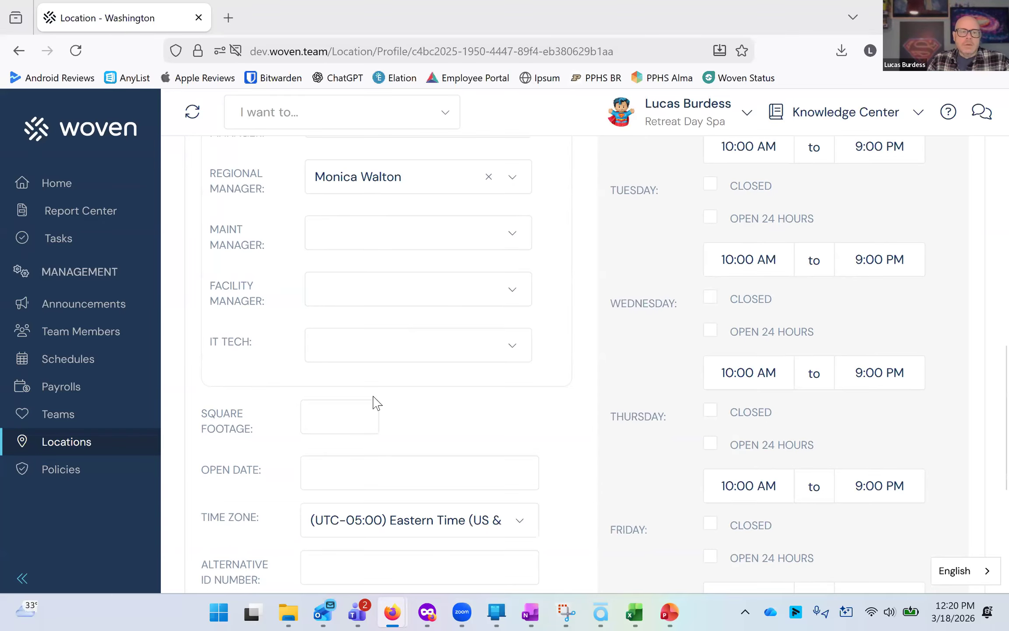
scroll(381, 406, down, 3)
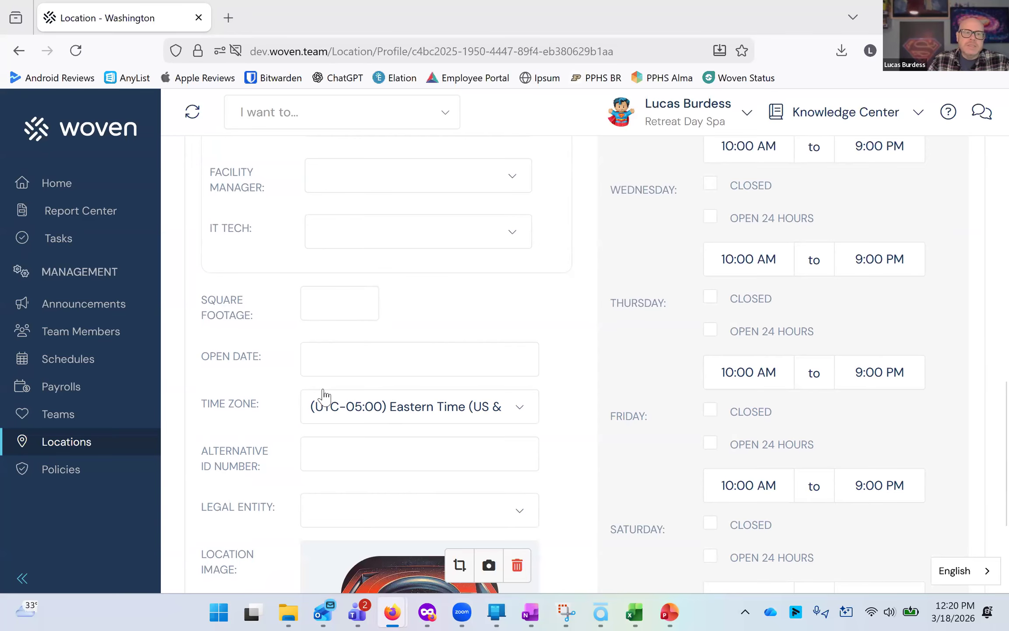
scroll(322, 397, down, 1)
scroll(323, 340, down, 1)
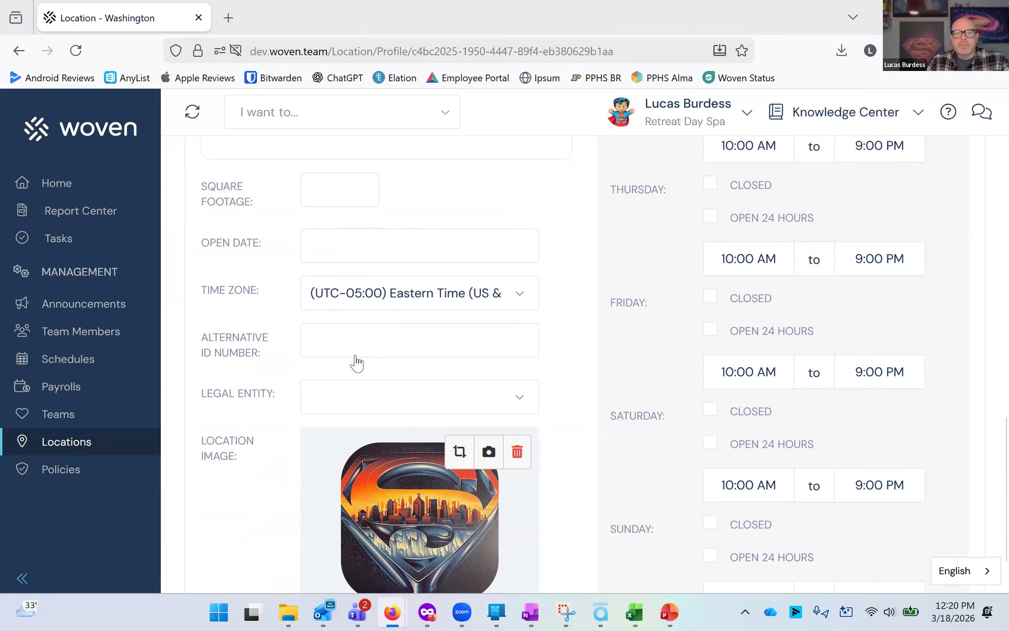
click(353, 402)
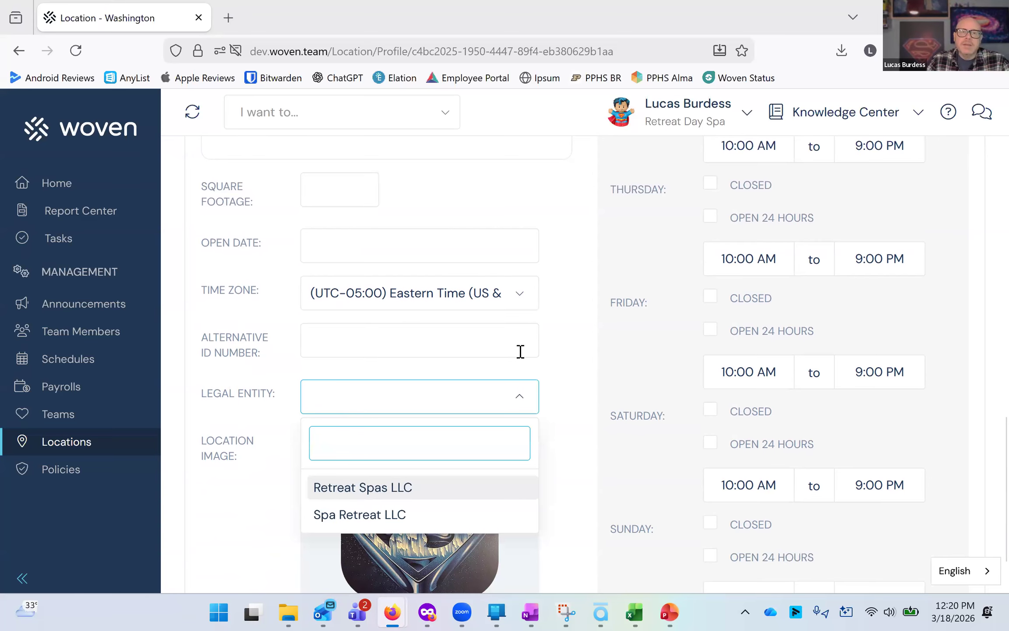
click(561, 332)
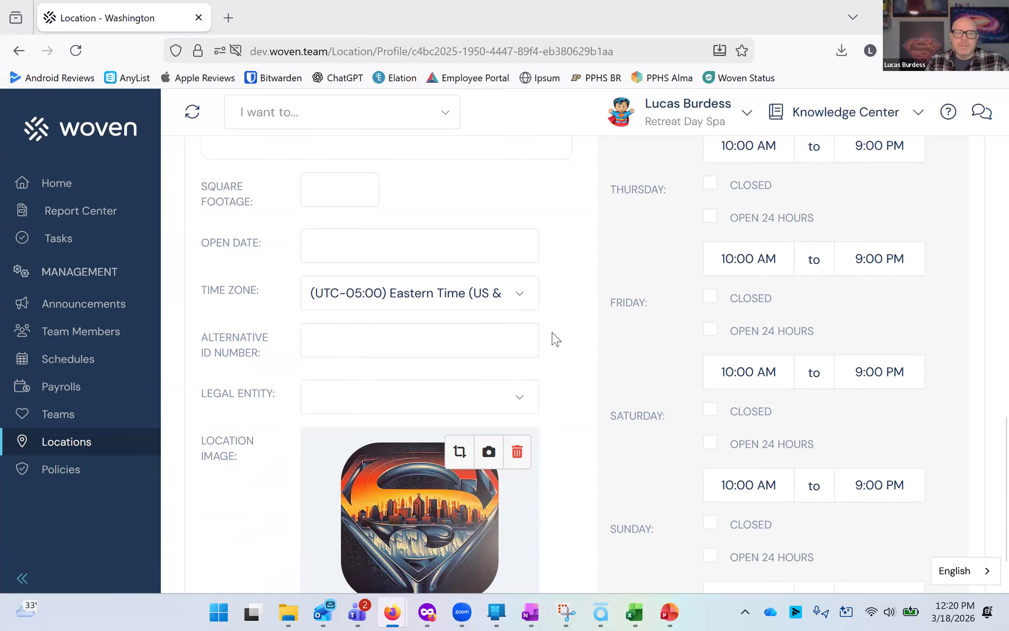
scroll(420, 473, down, 2)
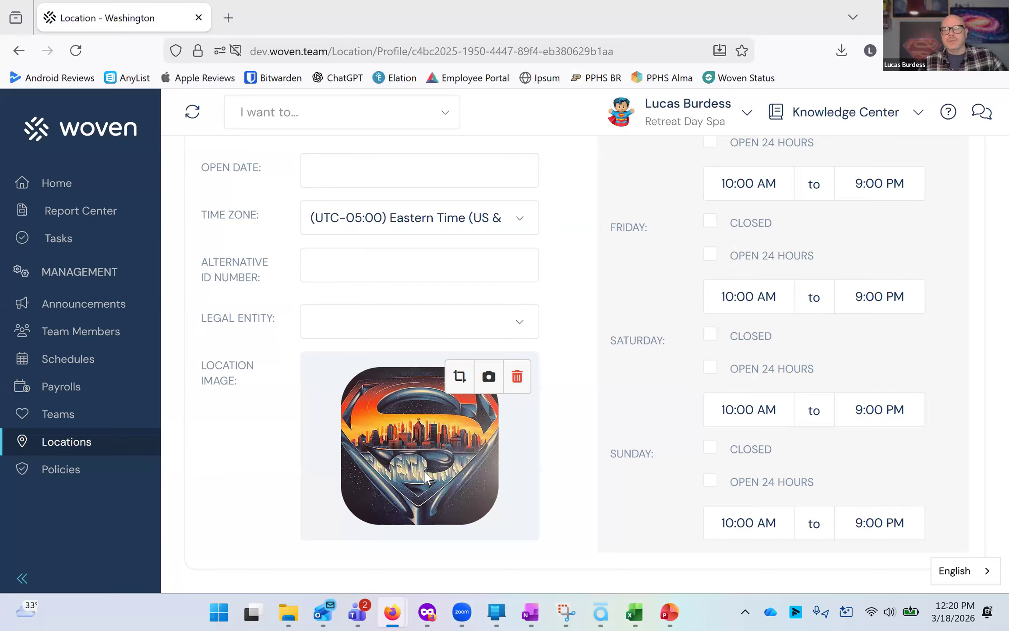
scroll(567, 440, up, 5)
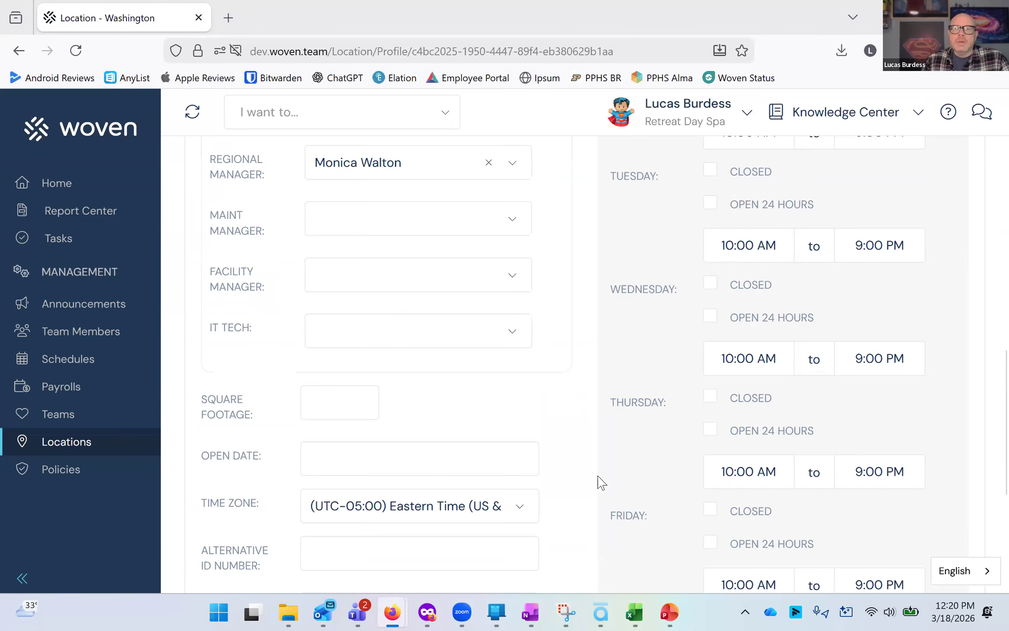
scroll(601, 482, up, 8)
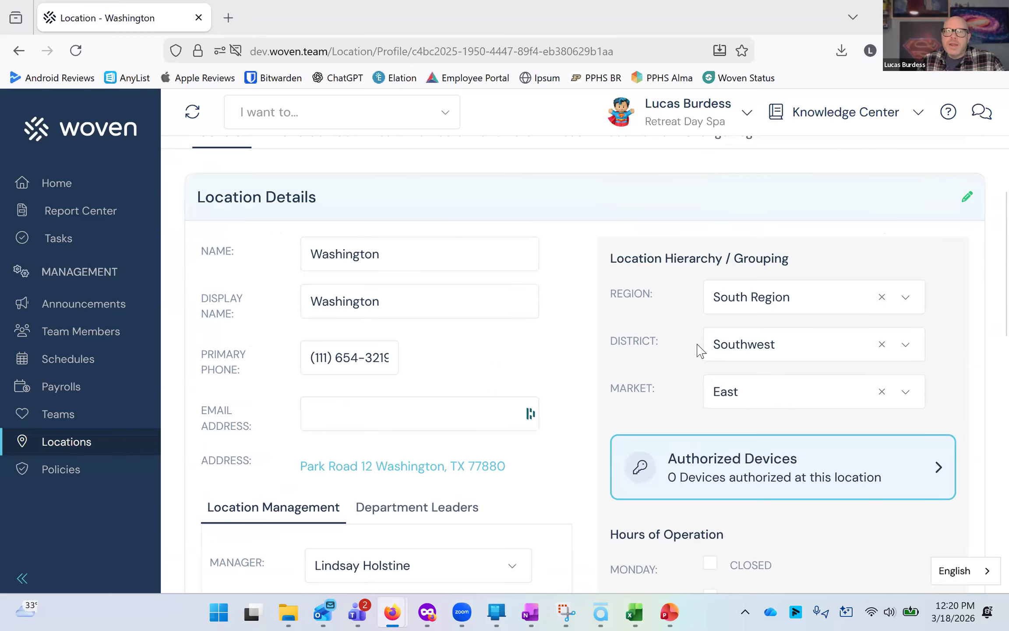
scroll(644, 218, down, 2)
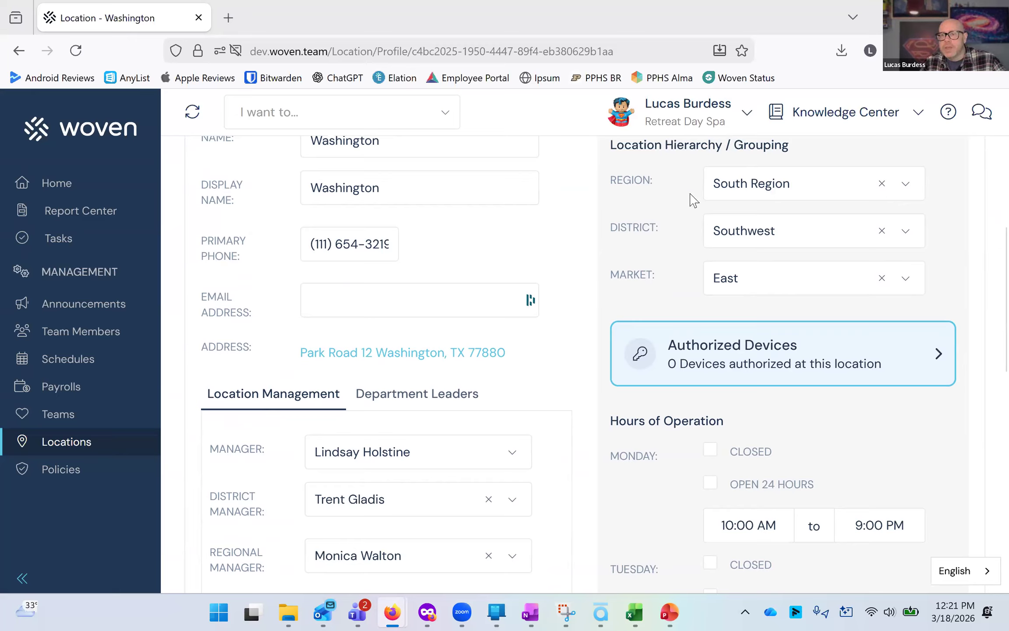
Review the region options and the location's hours of operation.
click(746, 203)
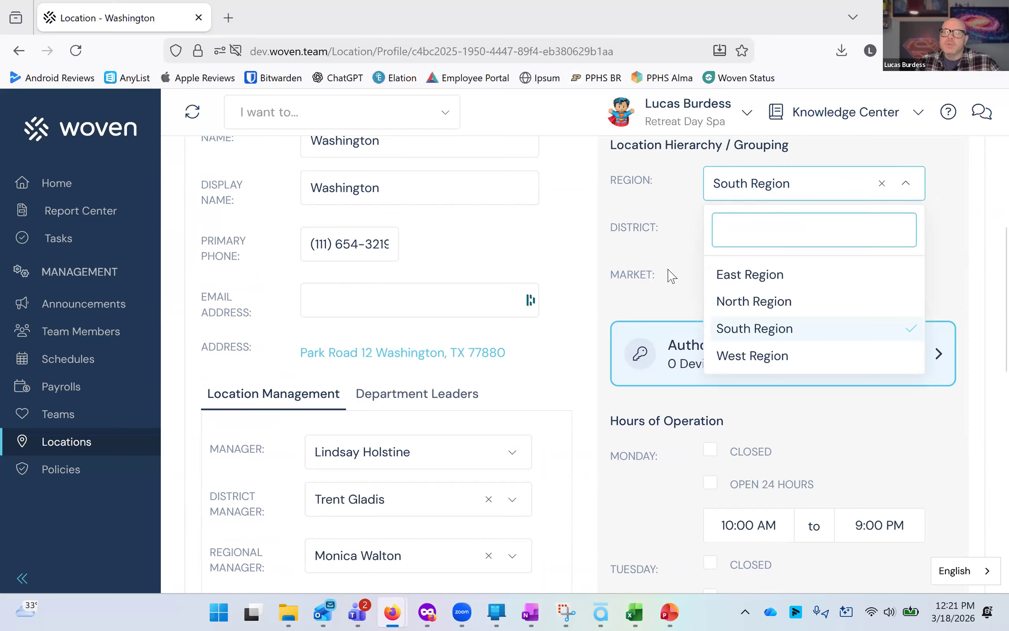
click(697, 262)
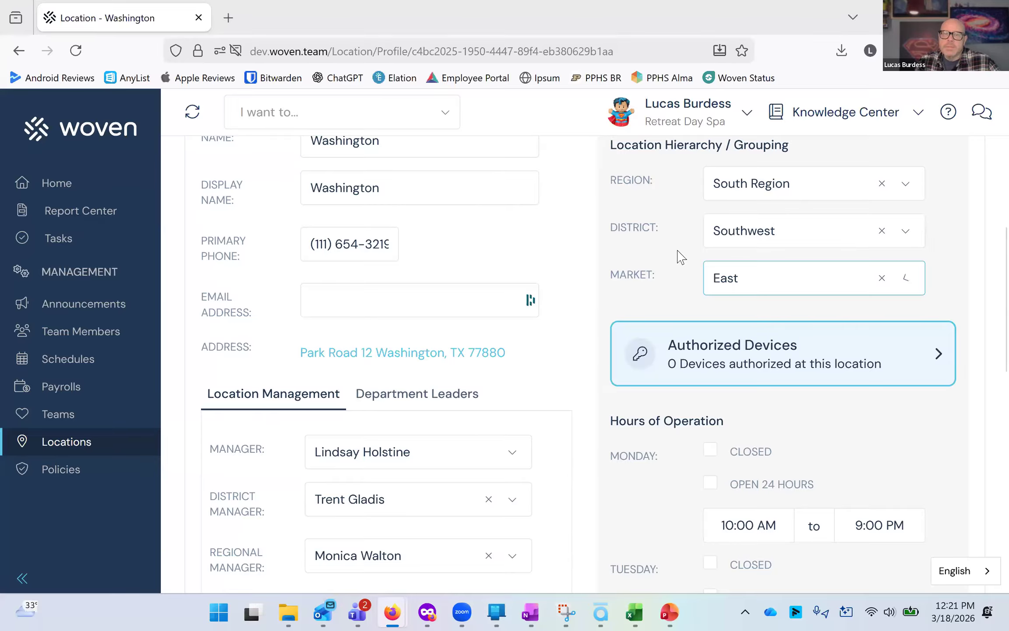
scroll(678, 255, down, 8)
scroll(679, 246, up, 3)
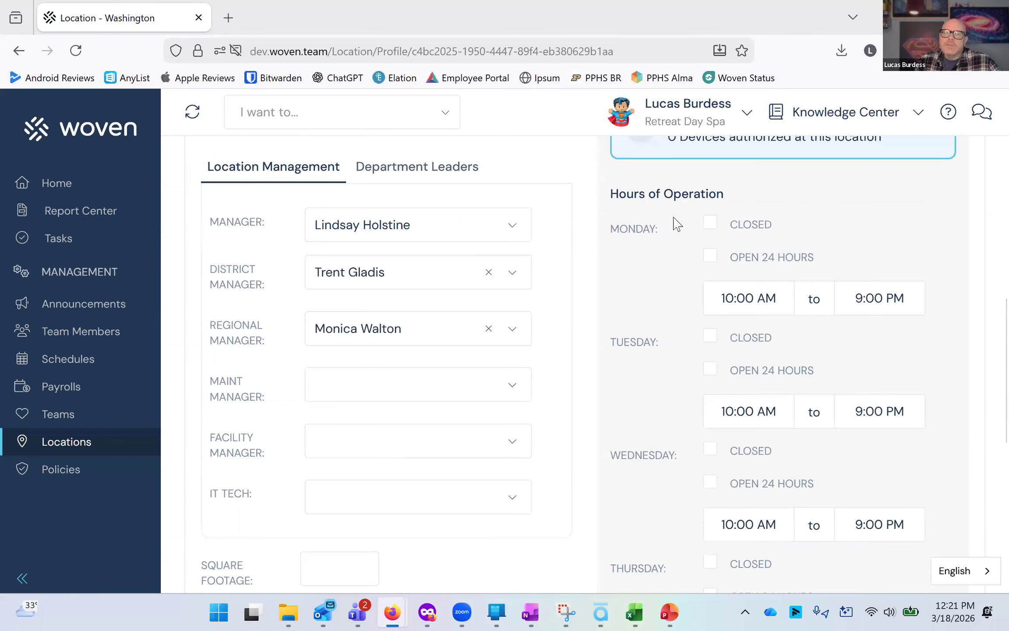
scroll(674, 222, down, 3)
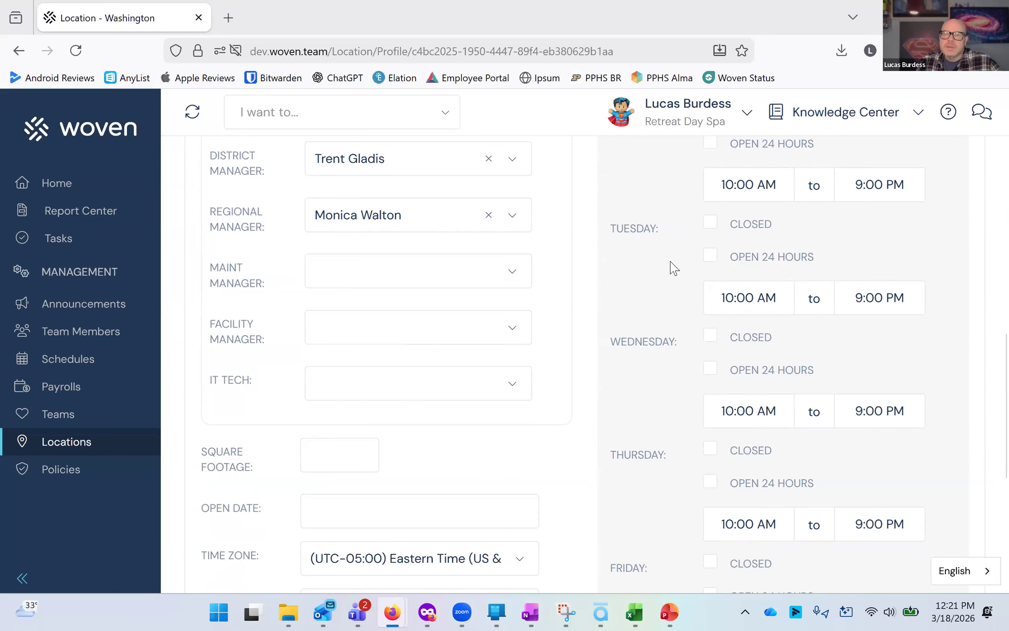
scroll(669, 262, up, 3)
scroll(671, 262, down, 3)
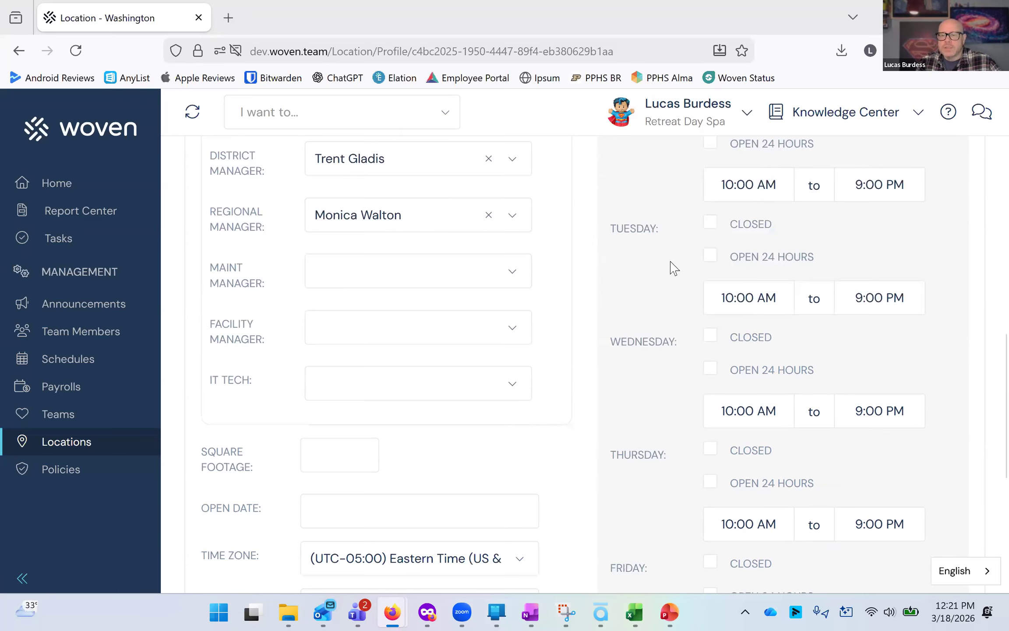
scroll(674, 267, down, 8)
scroll(671, 267, up, 20)
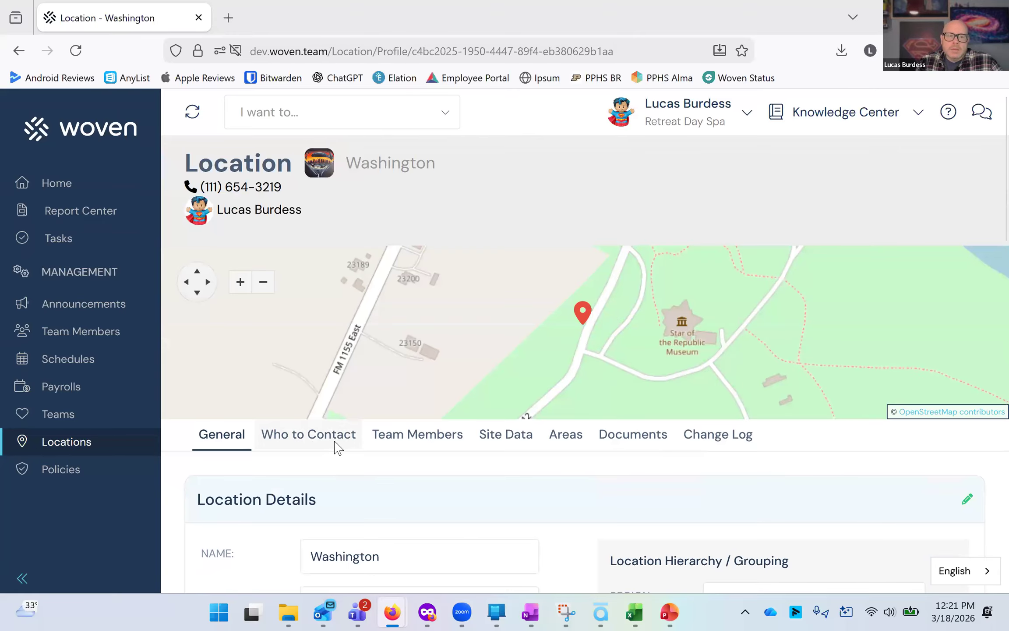
Start a new location contact from the Who to Contact tab, named Internet with contact type Internet.
click(333, 444)
scroll(394, 455, down, 2)
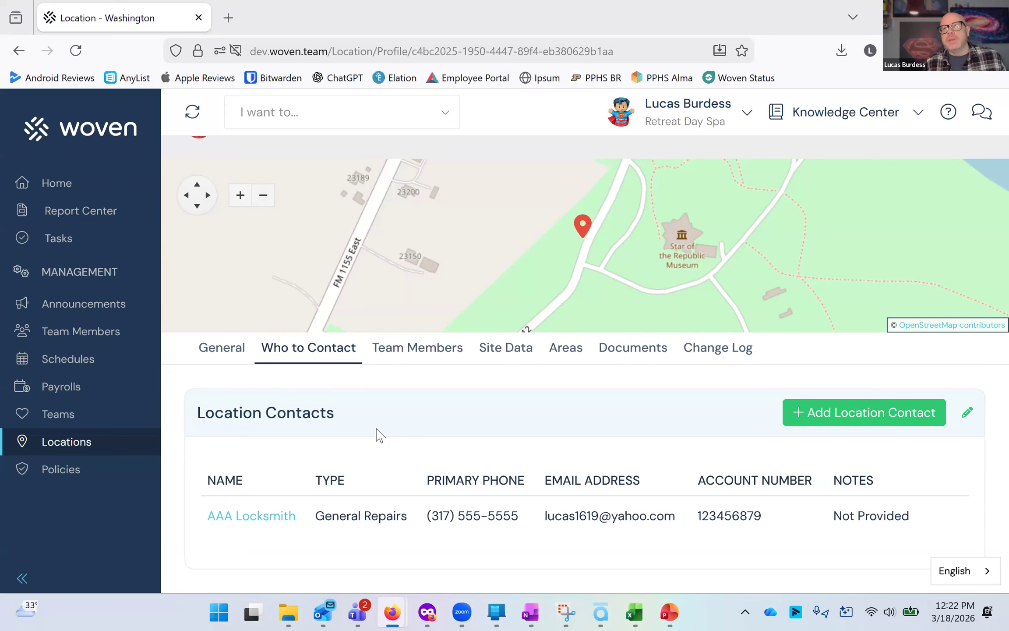
click(800, 422)
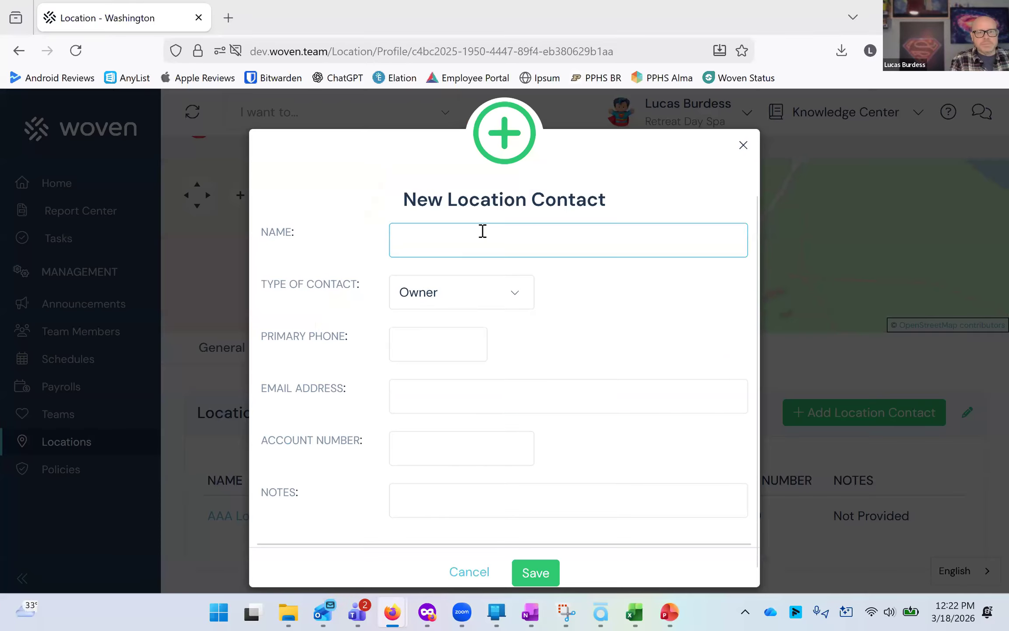
text(Int)
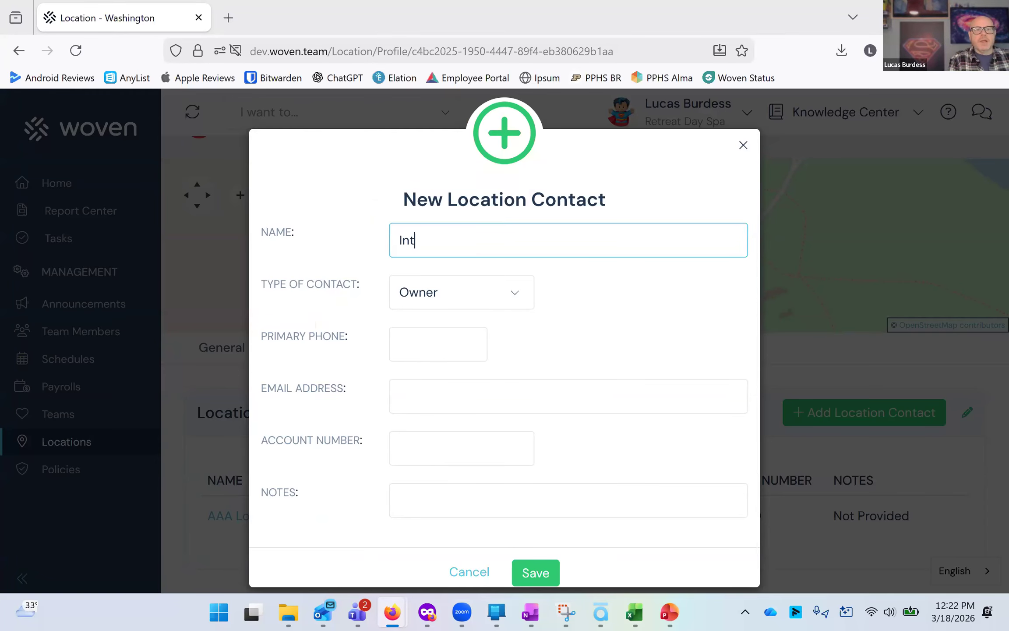
text(ernet)
click(438, 292)
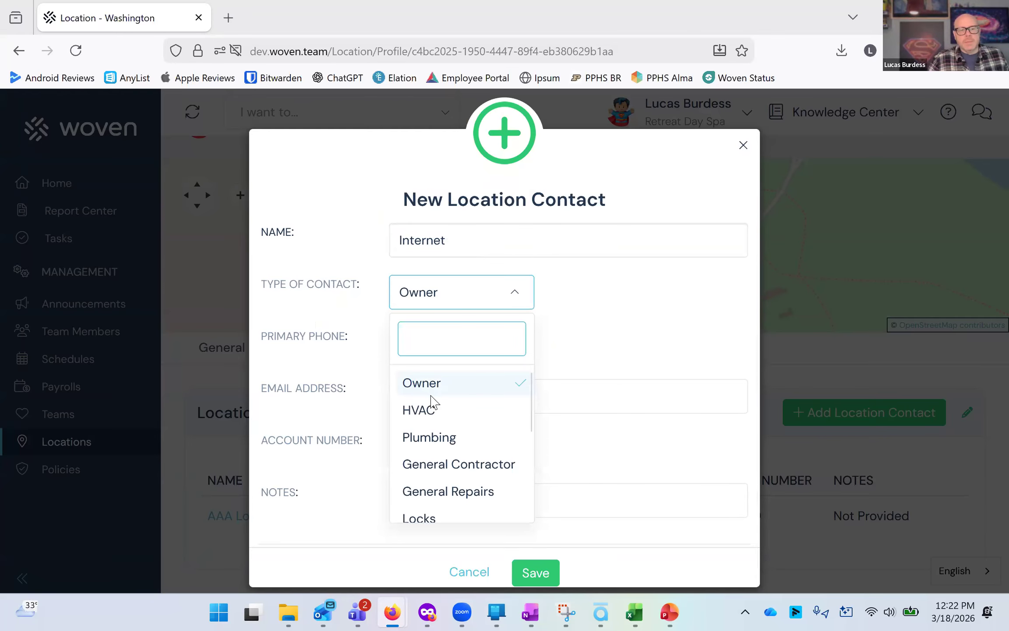
scroll(439, 442, down, 3)
click(434, 467)
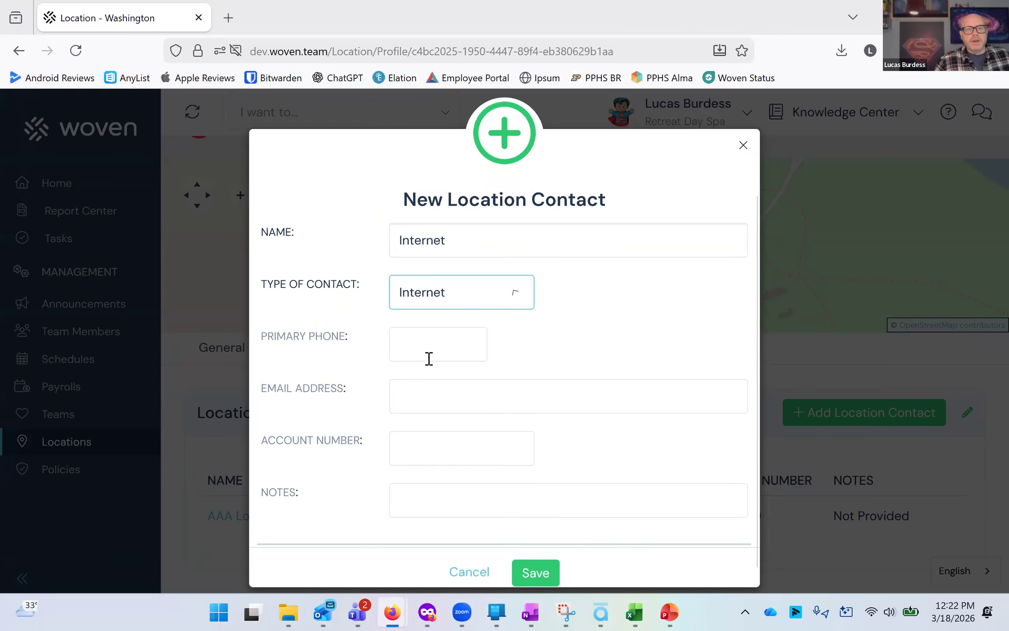
Fill in the new contact's primary phone number, e-mail address and account number.
click(427, 350)
text(317555555)
text(5)
click(462, 386)
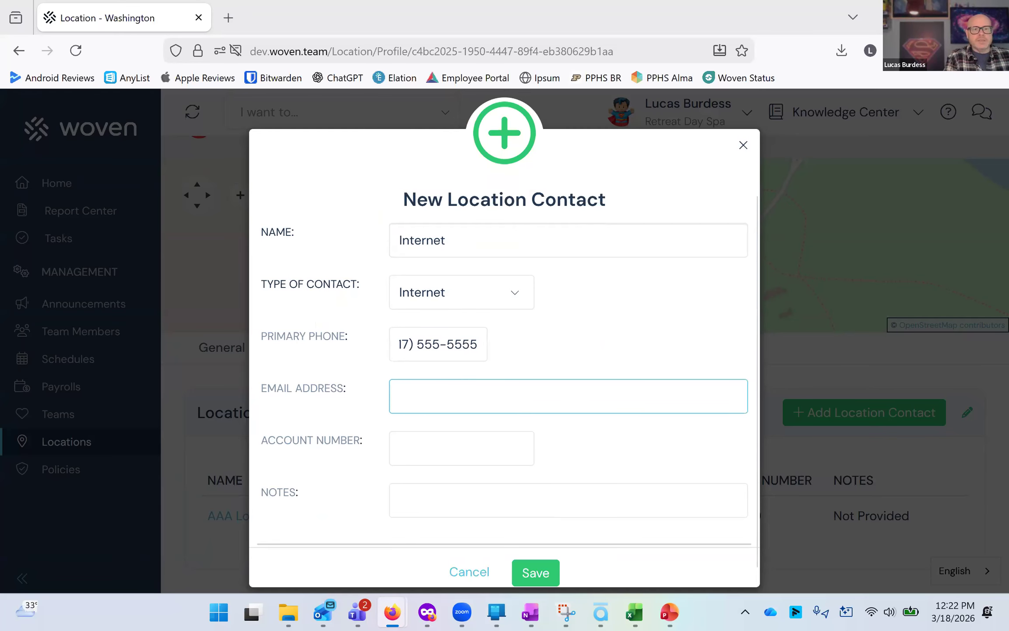
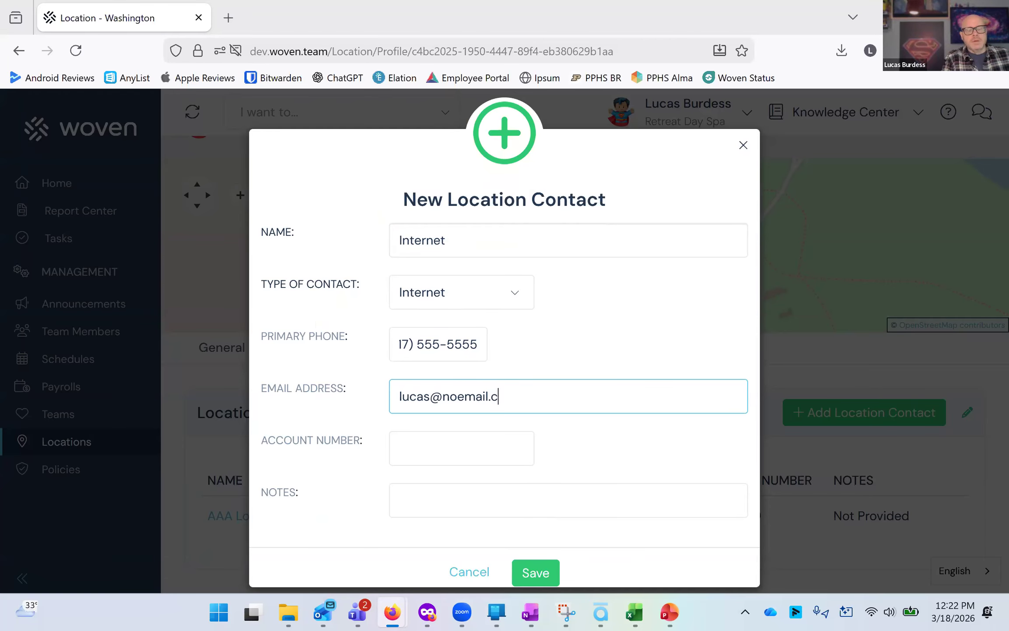
key(Tab)
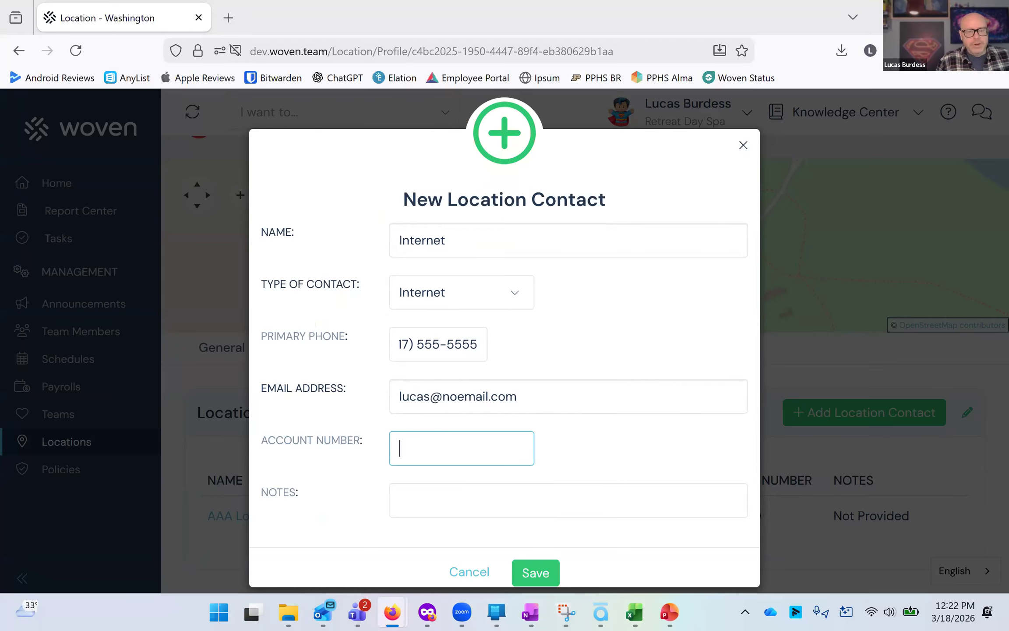
text(123456789)
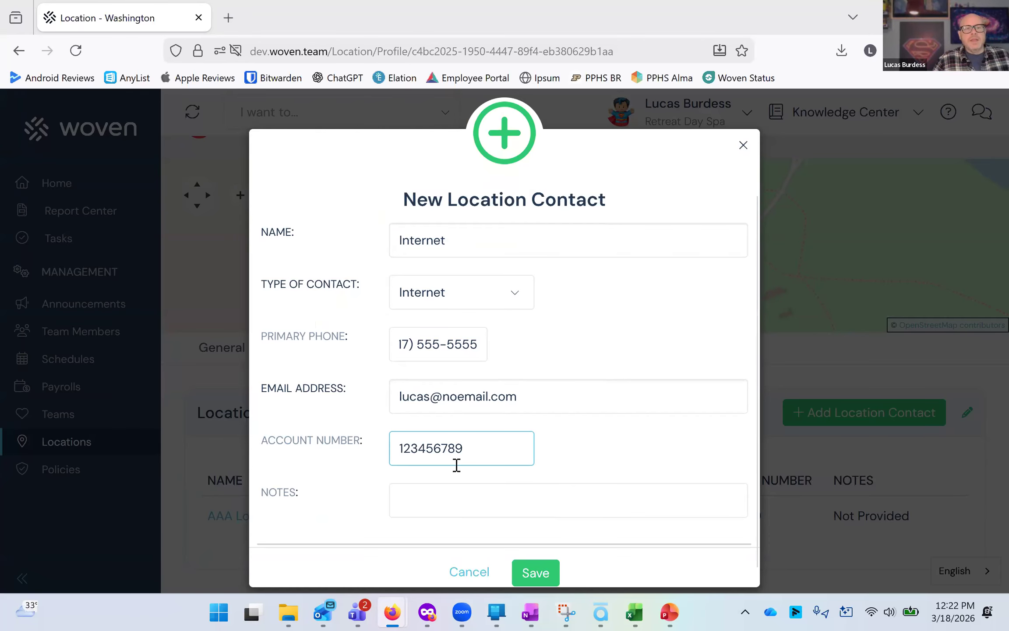
Add a note saying whom to reach out to for internet issues and save the new contact.
scroll(451, 486, down, 1)
click(450, 491)
text(Reach ou)
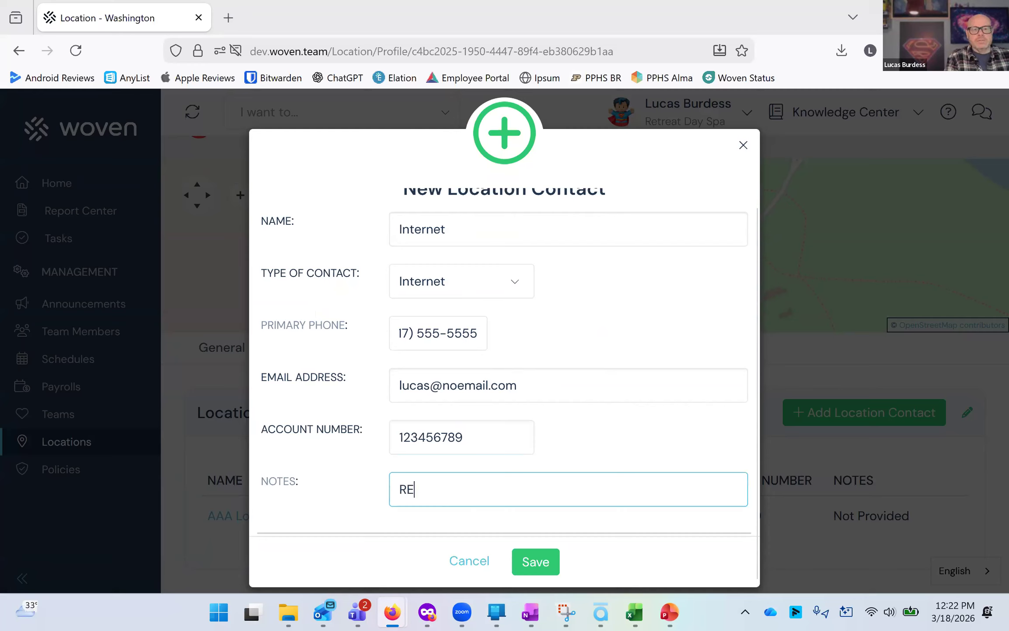
text(t to Lucas a)
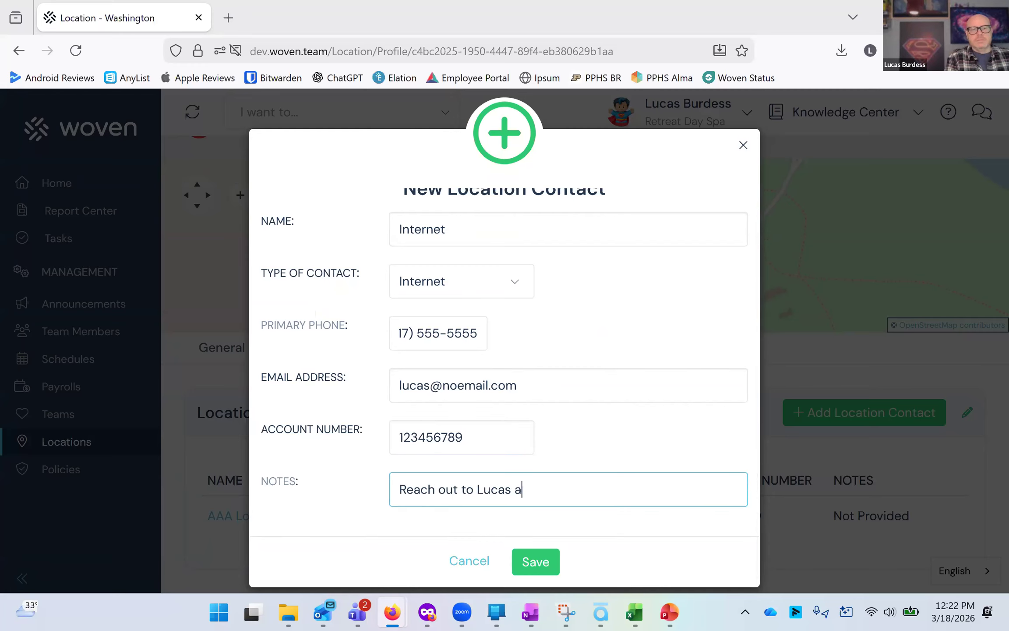
key(BackSpace)
text(for internet )
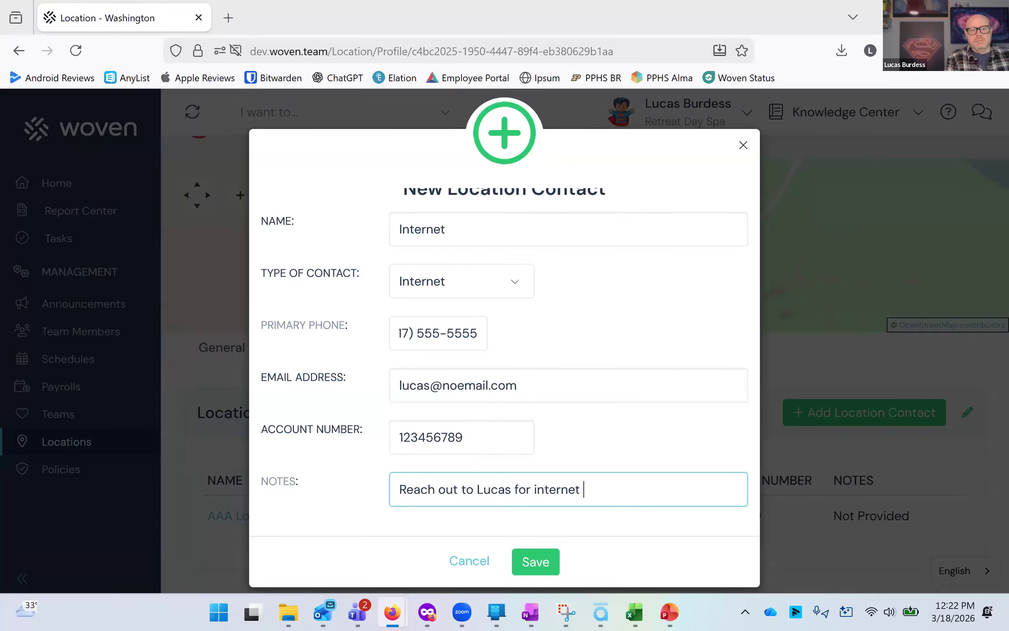
text(issues)
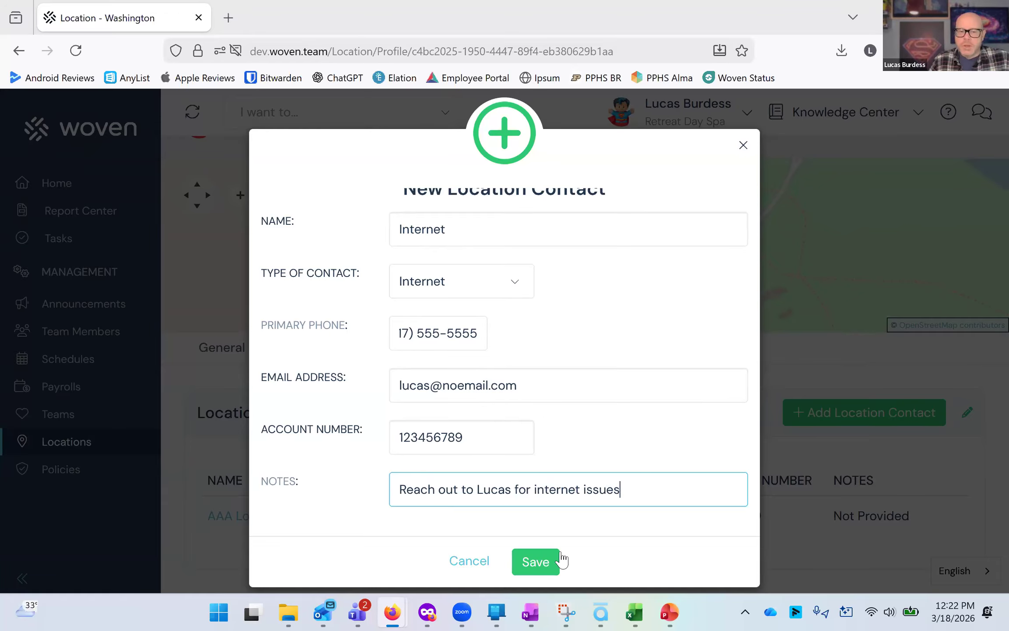
click(549, 565)
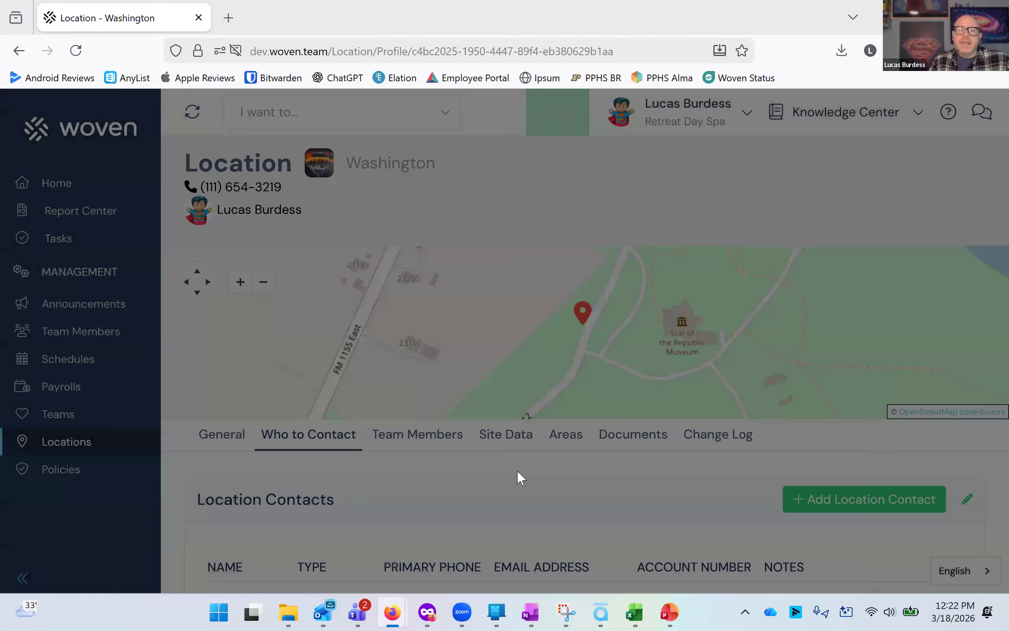
Review the location's contact list and the team members whose primary location is Washington.
scroll(518, 475, down, 3)
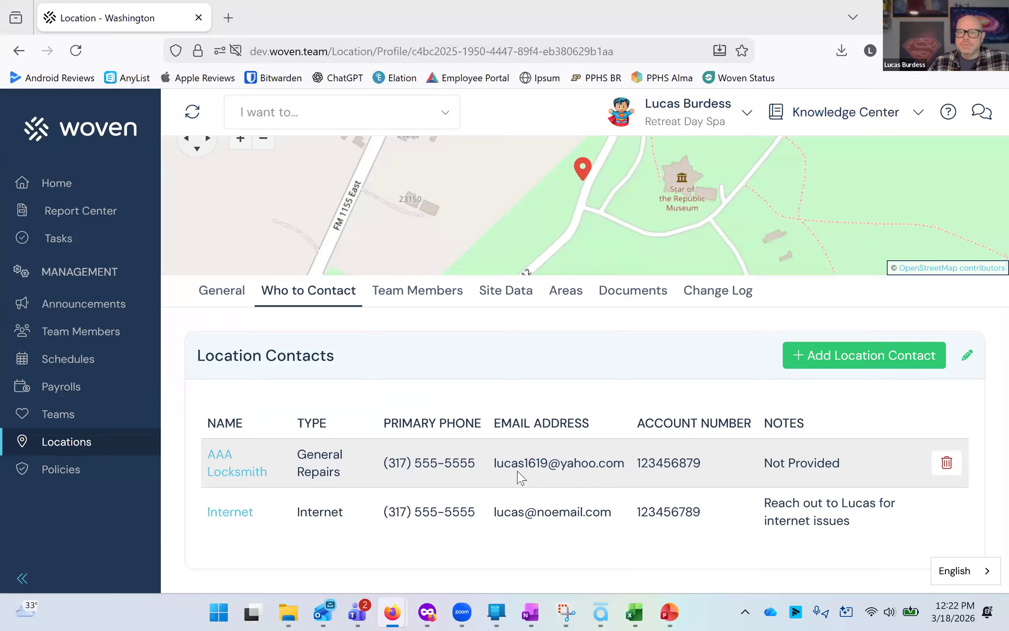
click(428, 307)
scroll(344, 504, down, 3)
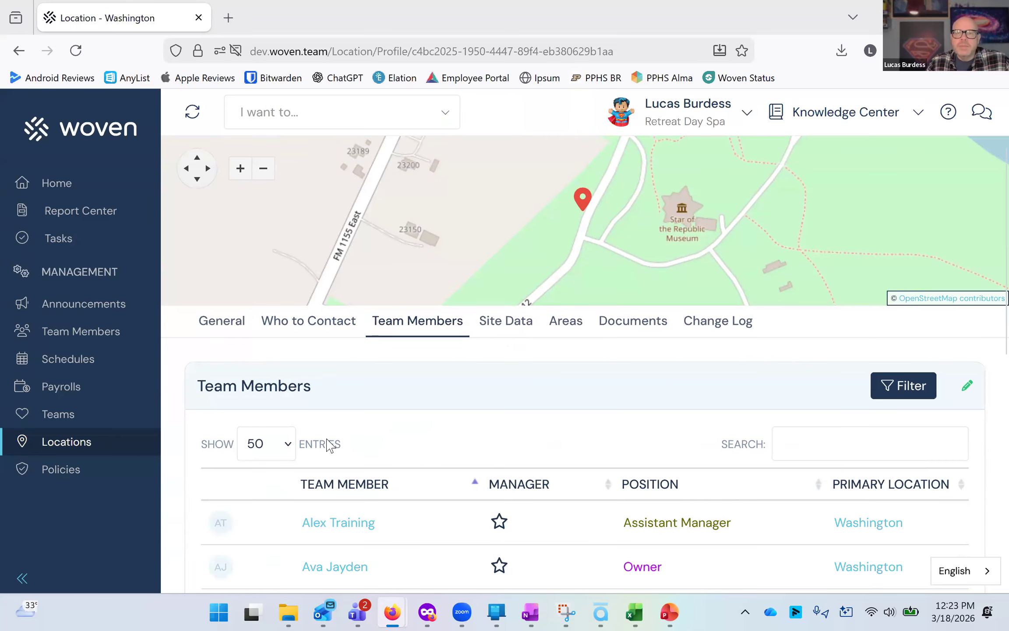
scroll(329, 445, down, 5)
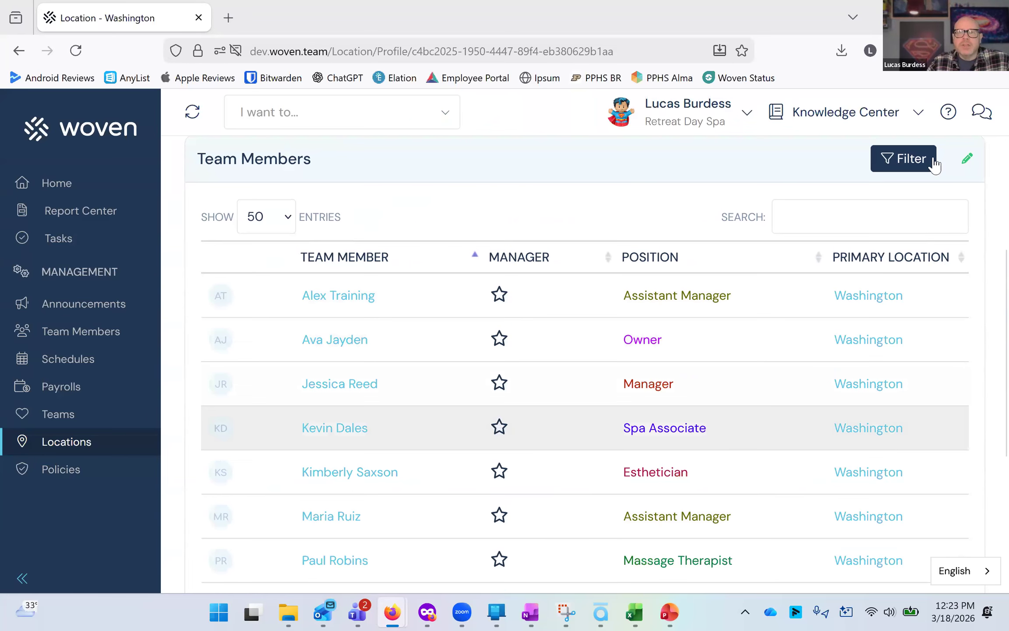
click(935, 163)
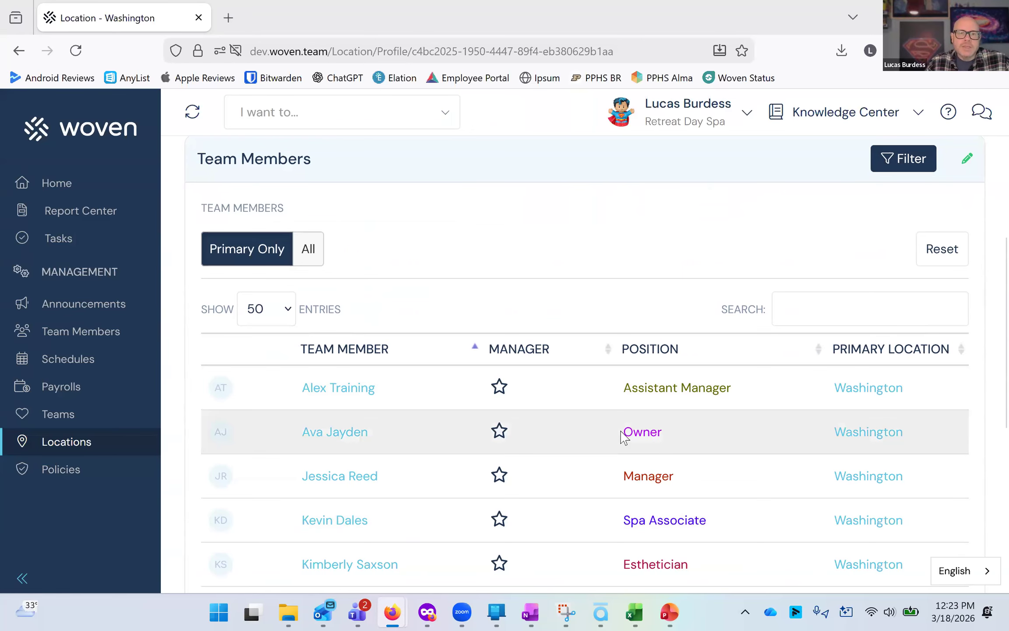
scroll(619, 436, down, 8)
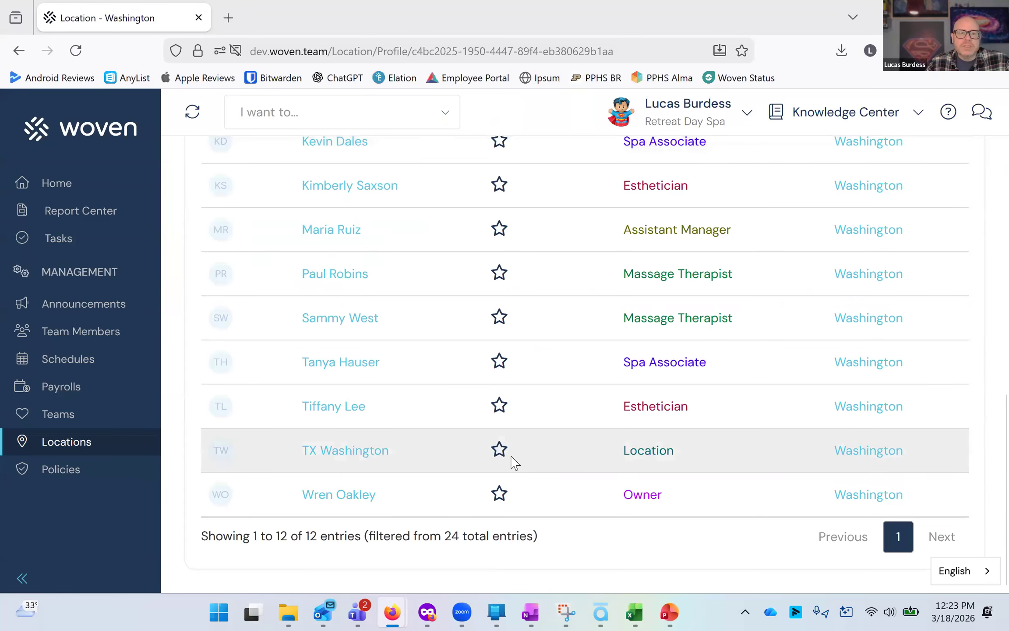
scroll(514, 463, up, 2)
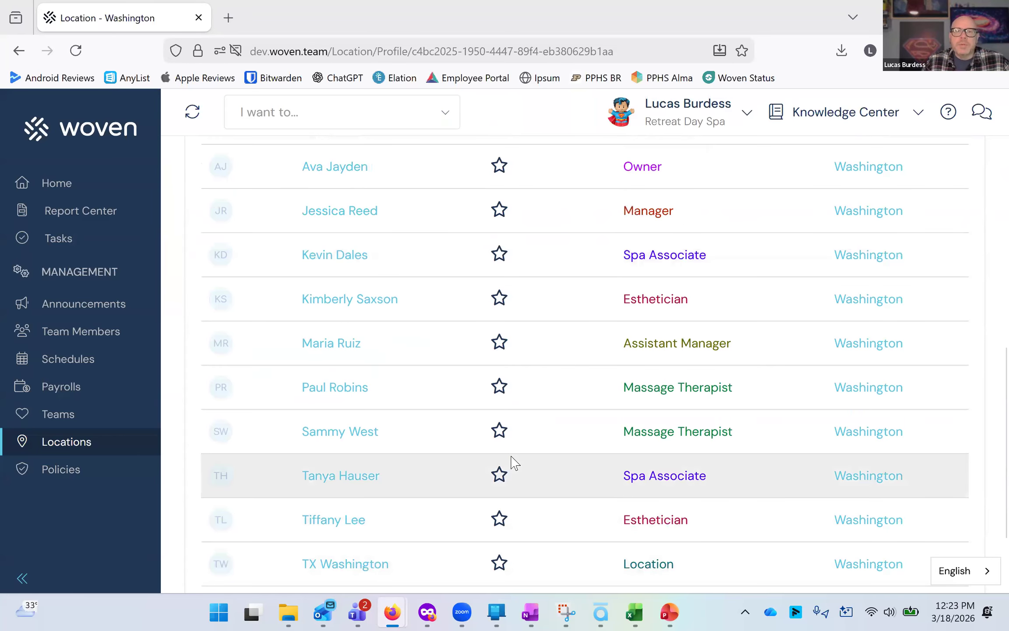
scroll(515, 462, up, 2)
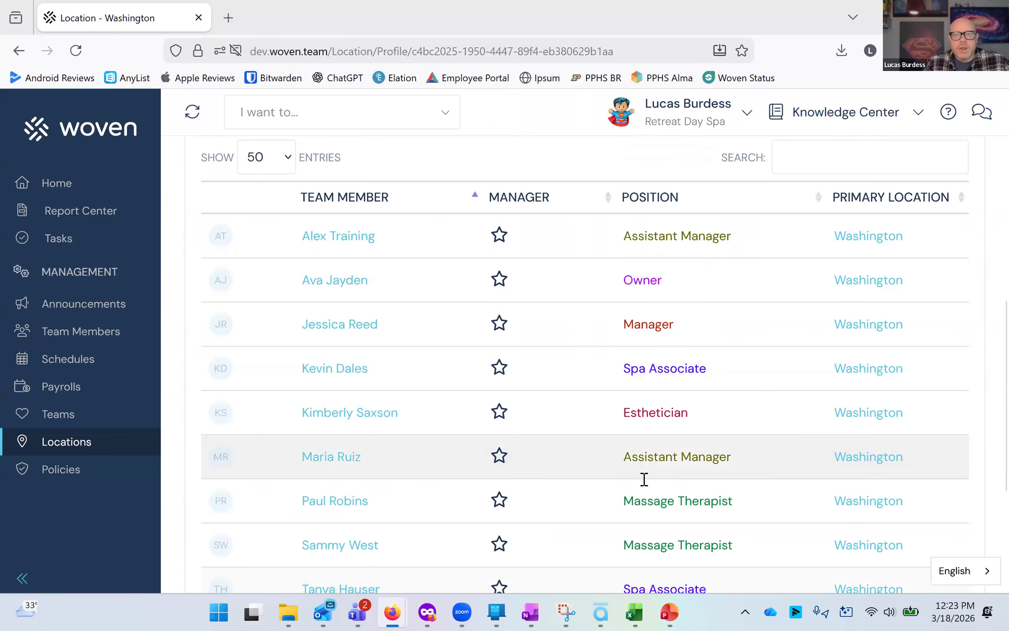
scroll(416, 292, up, 2)
Switch the team members filter to show all members and review the list.
click(314, 217)
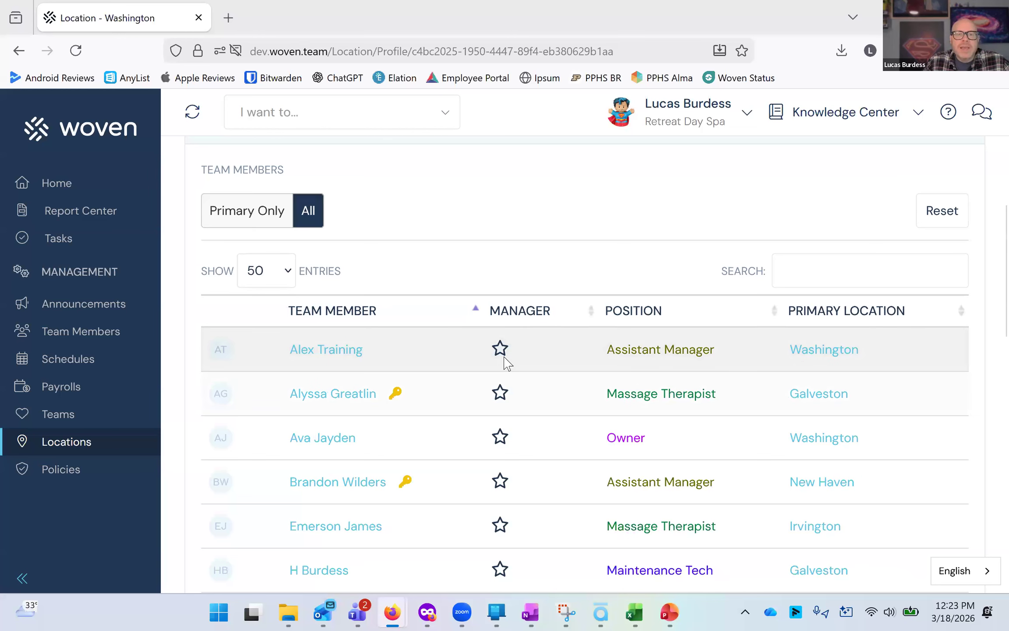
scroll(504, 361, down, 2)
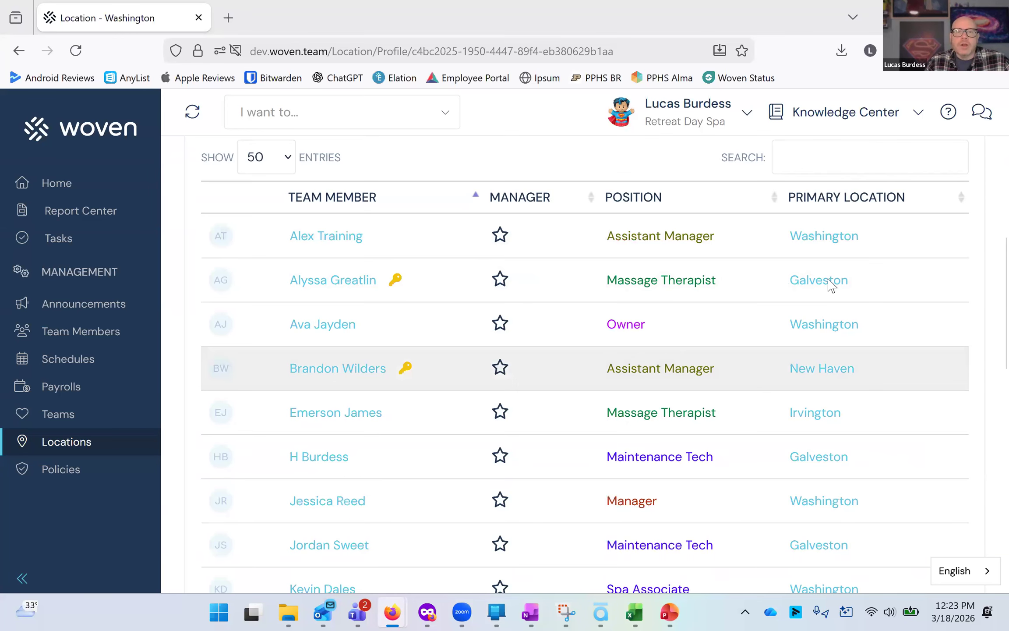
scroll(709, 405, down, 8)
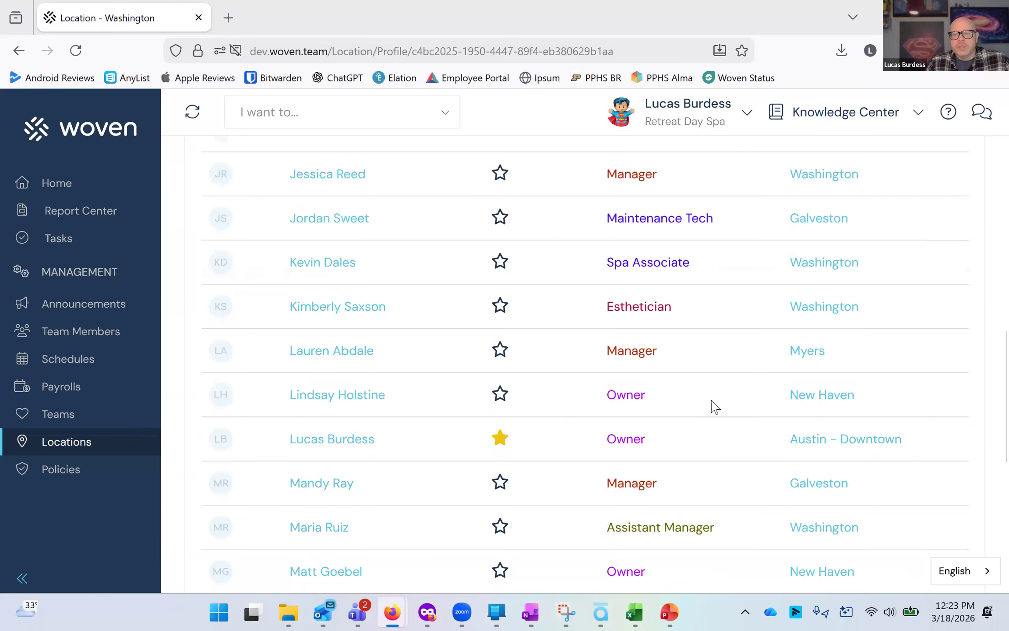
scroll(702, 407, up, 10)
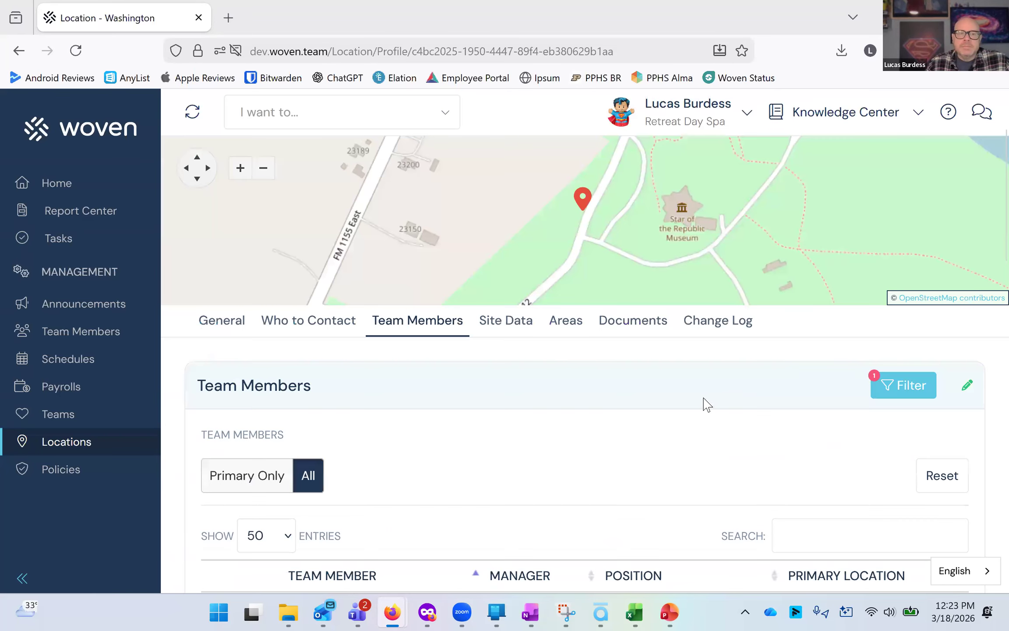
Browse the location's Site Data, Areas and Documents tabs.
click(515, 333)
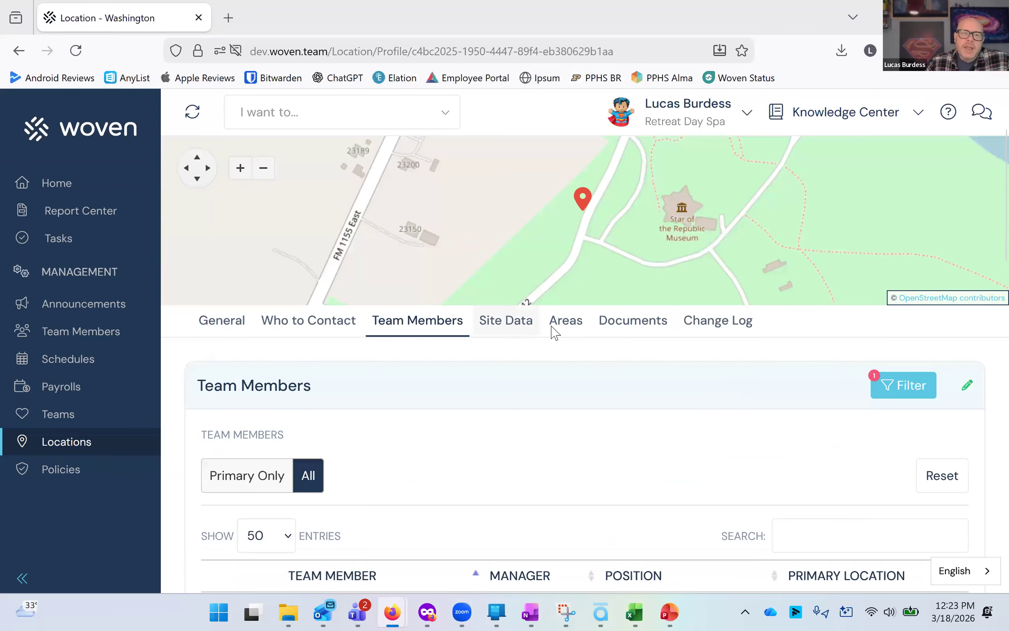
click(552, 440)
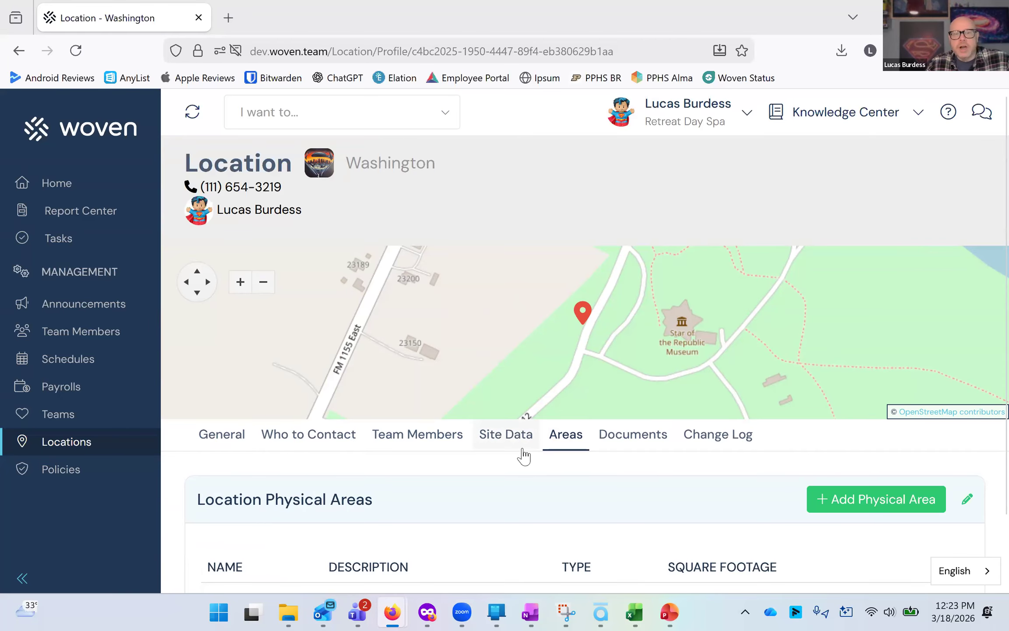
click(607, 448)
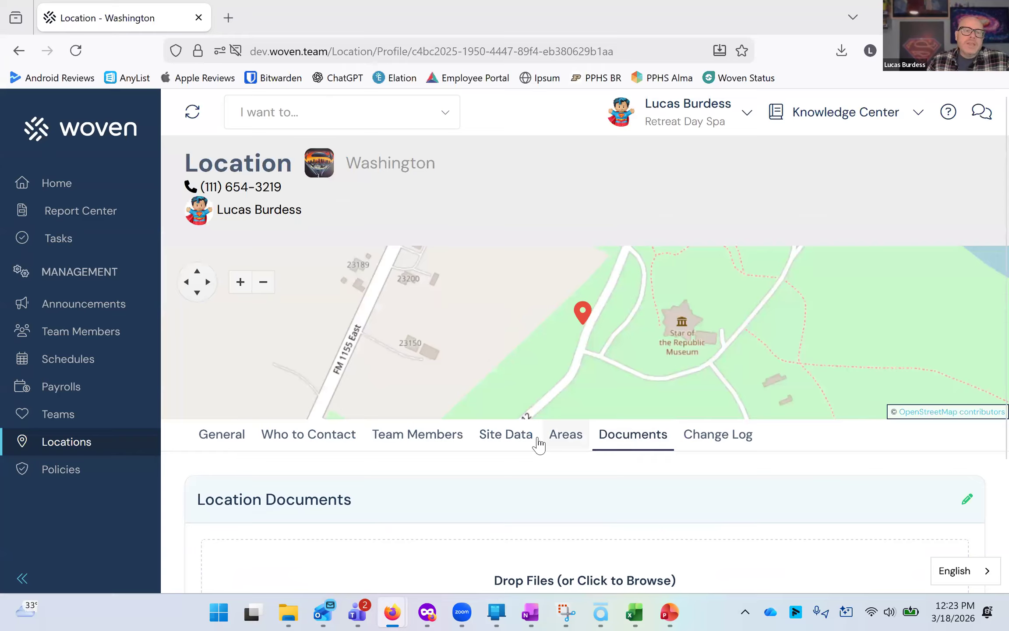
scroll(538, 444, down, 4)
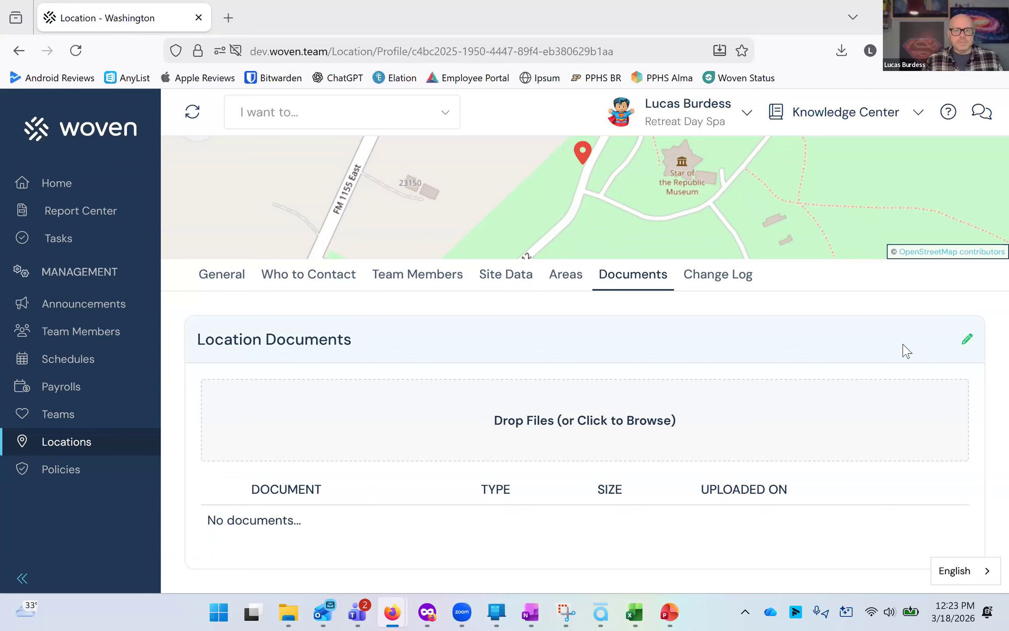
Review the location's change log entries.
click(731, 278)
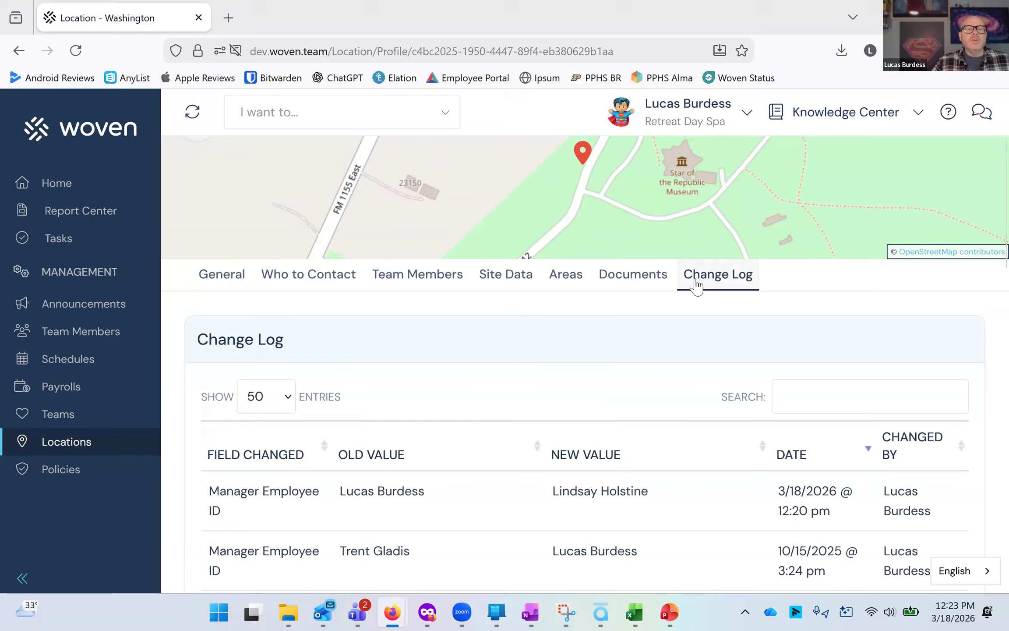
scroll(616, 442, down, 3)
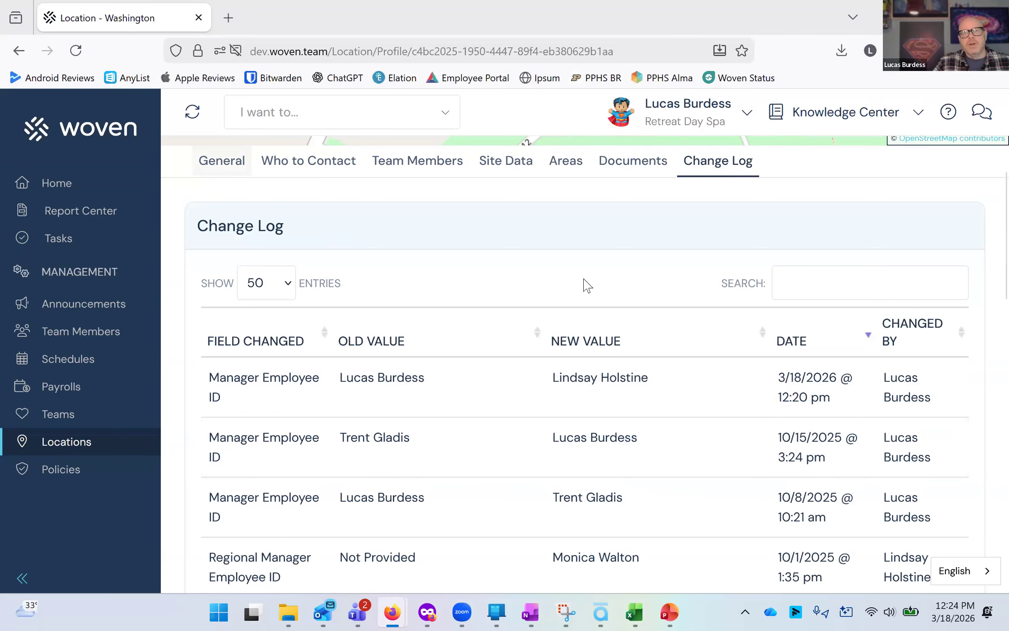
scroll(425, 335, down, 3)
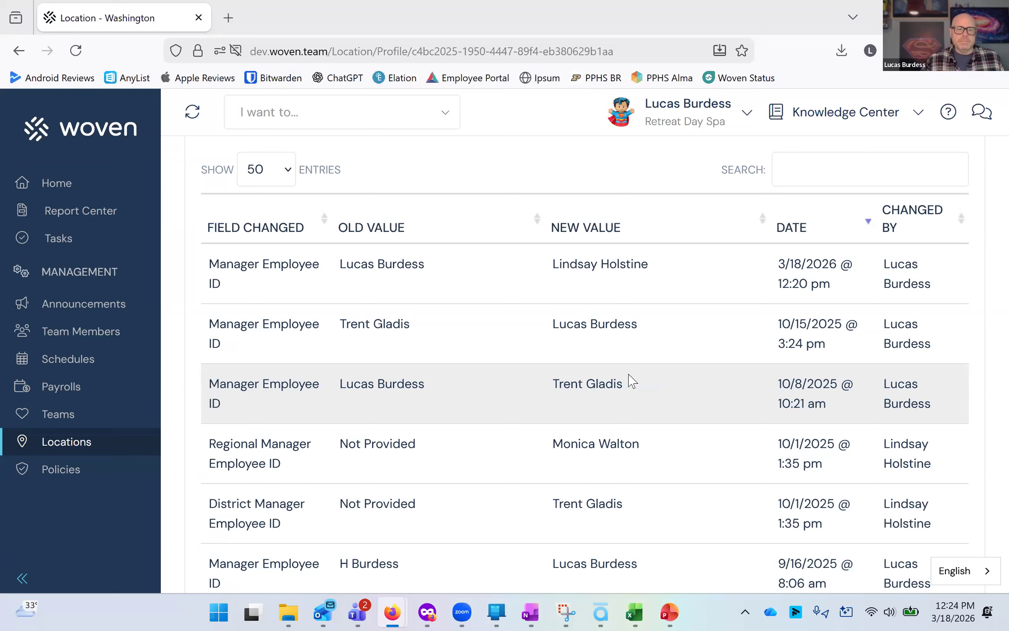
scroll(383, 387, up, 5)
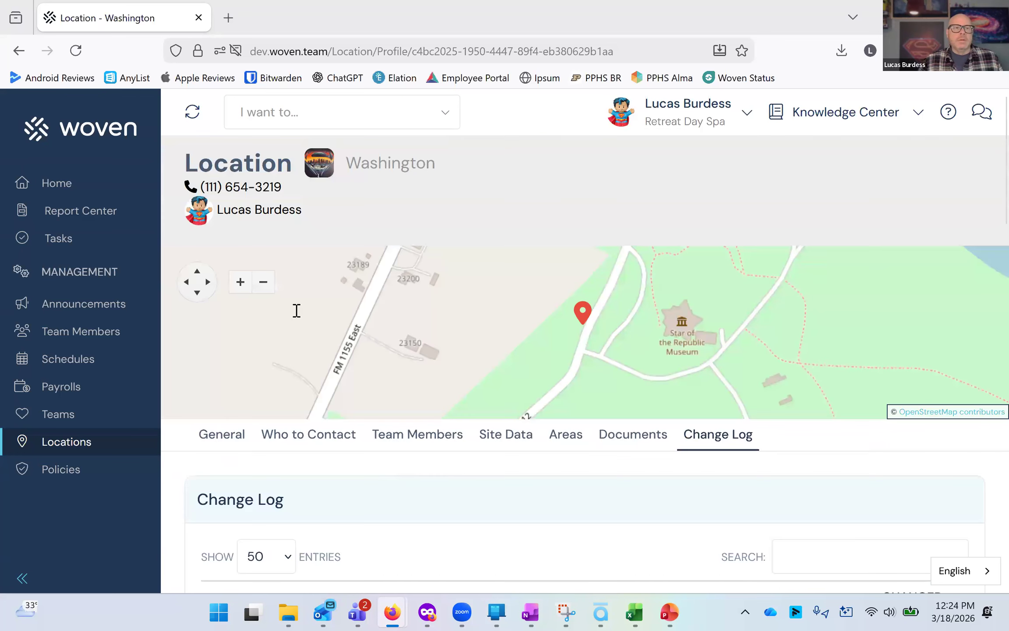
Go back to the locations list and open the location settings.
click(264, 174)
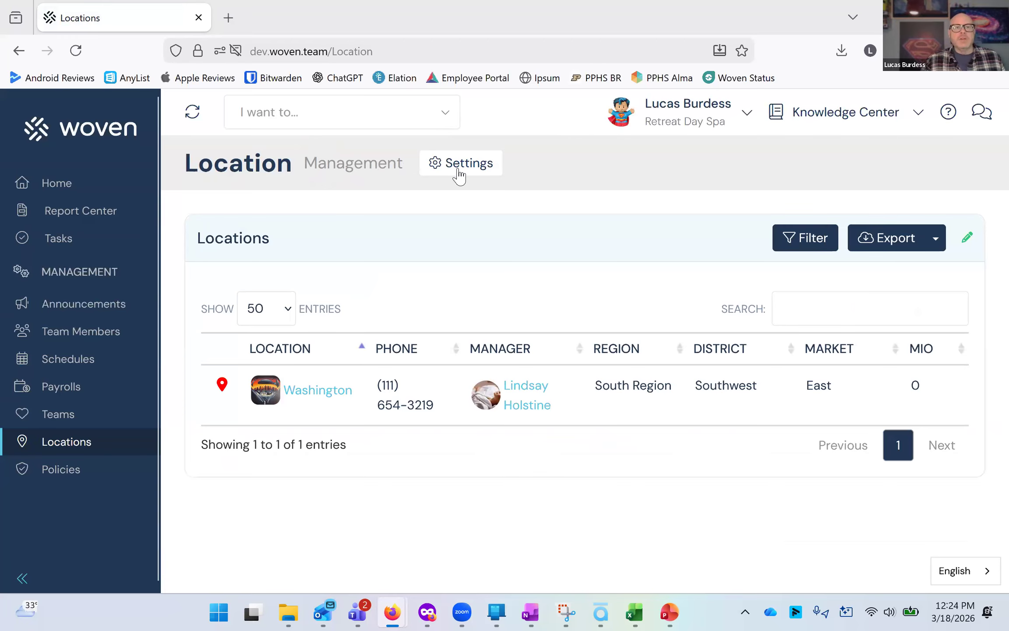
click(458, 169)
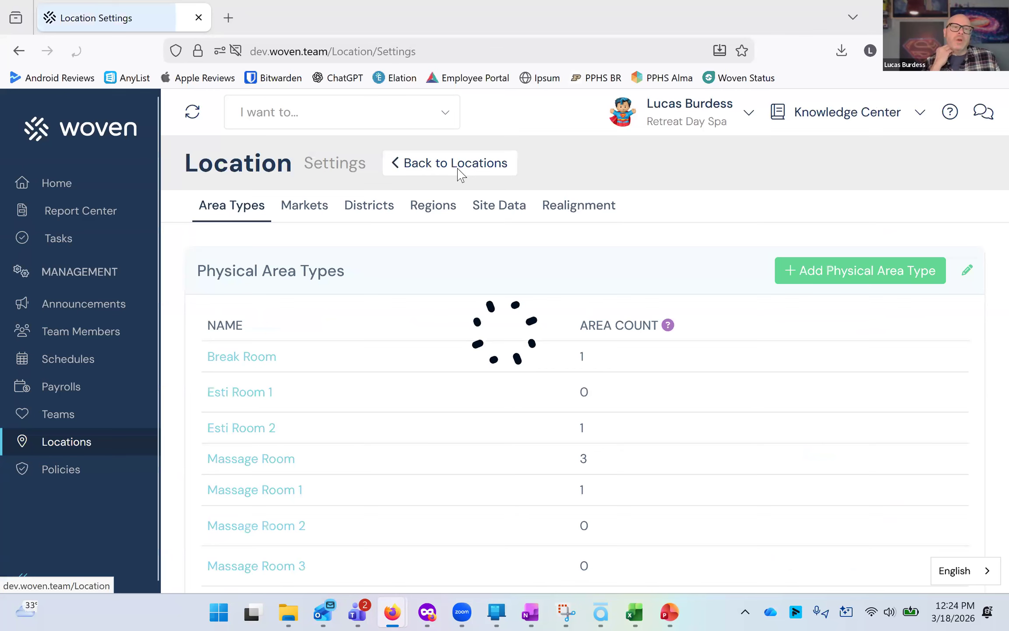
Browse the location settings' Markets, Districts and Regions tabs.
click(299, 214)
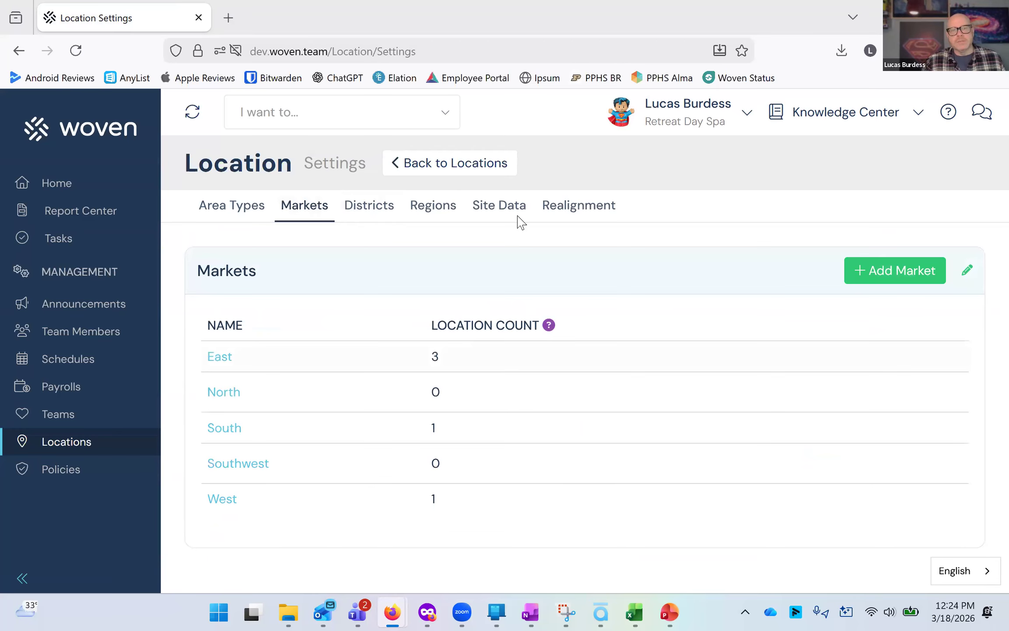
click(383, 213)
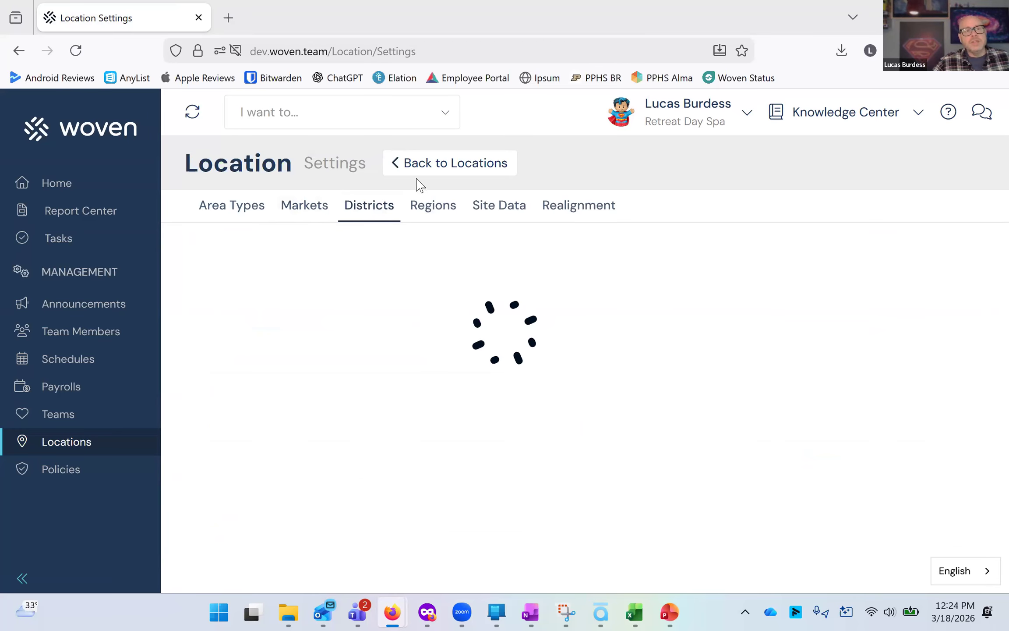
click(426, 206)
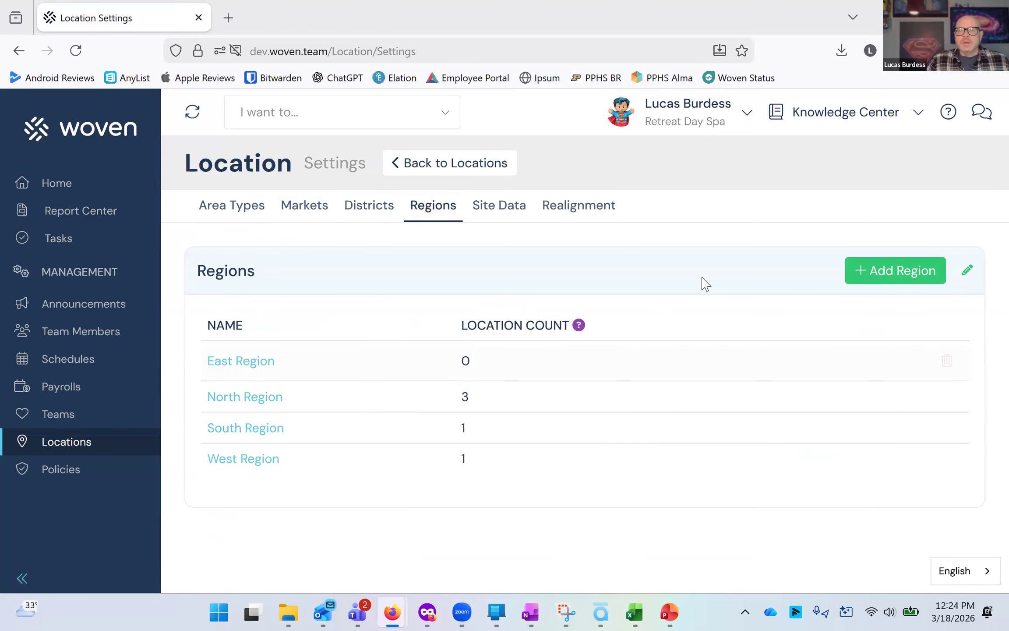
Try renaming the East Region to Northeast Region, then cancel the edit.
click(226, 362)
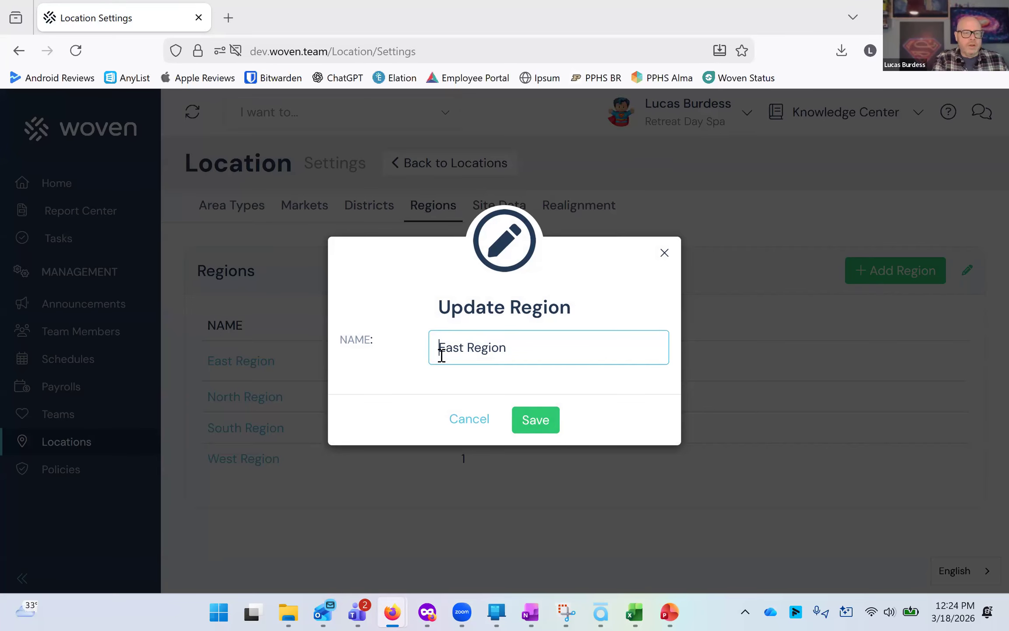
text(North)
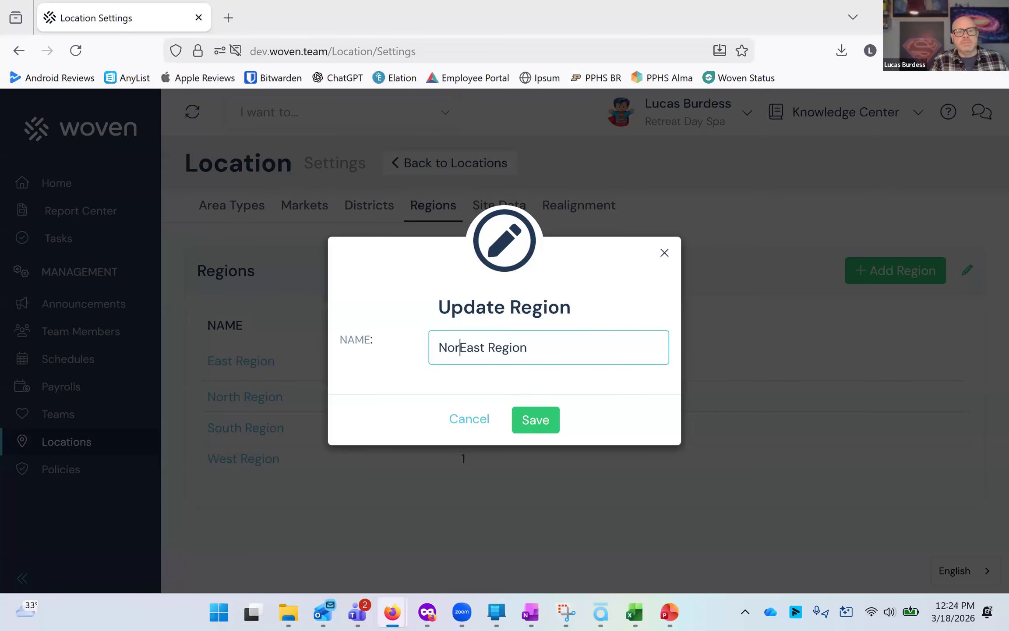
key(Delete)
text(e)
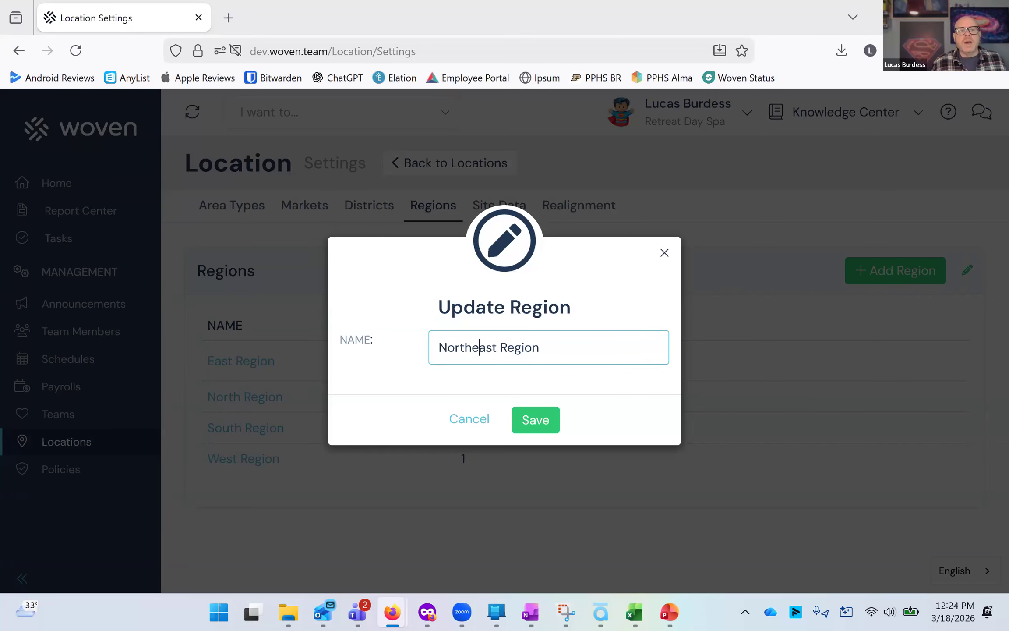
click(480, 425)
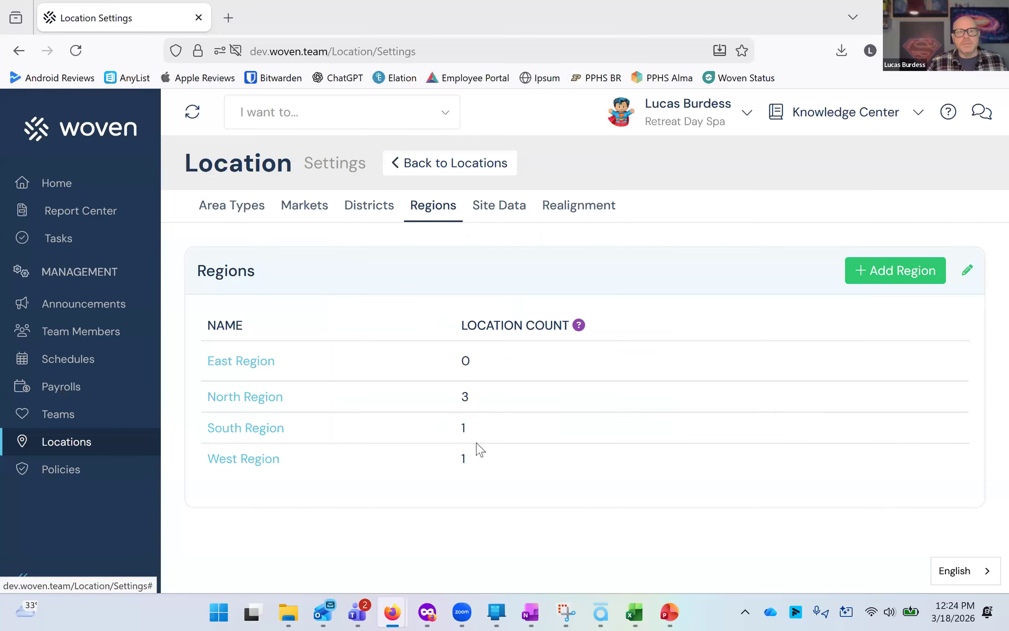
Explore the Realignment tab's field to realign, target region and locations to update options.
click(562, 214)
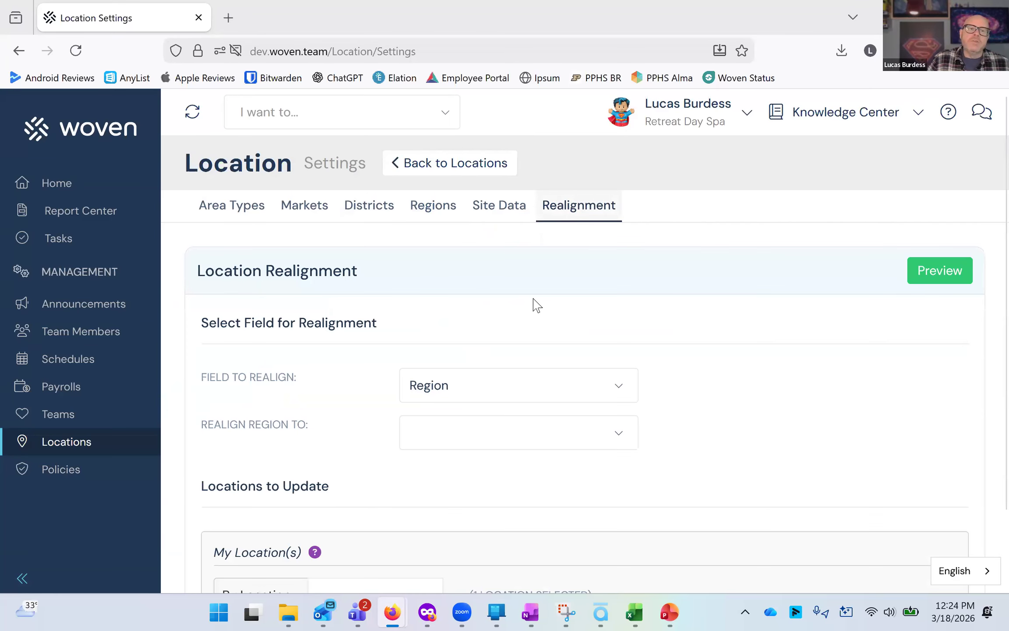
scroll(529, 308, down, 2)
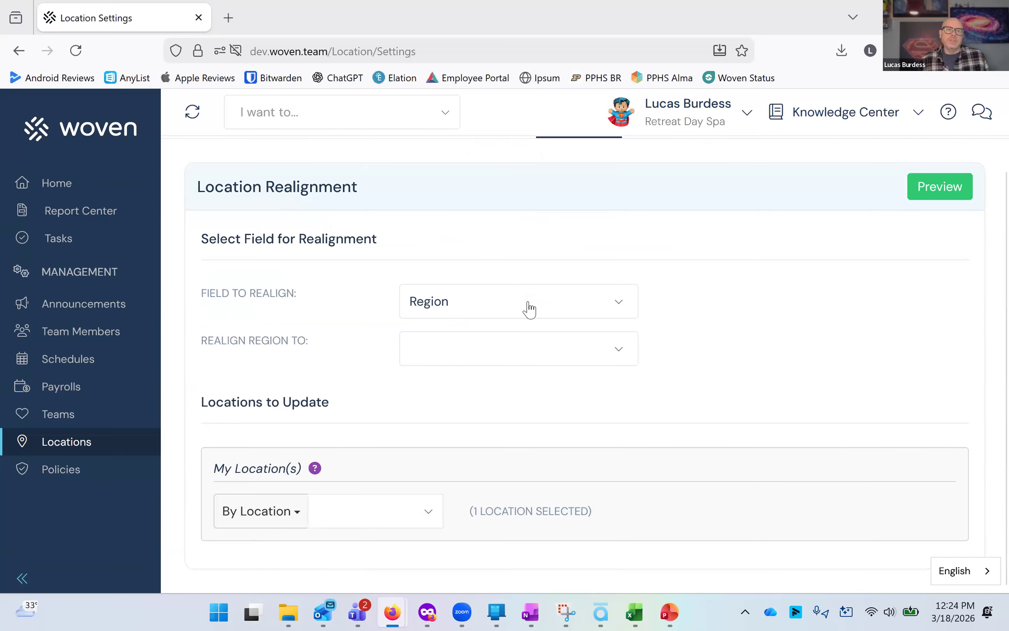
click(461, 311)
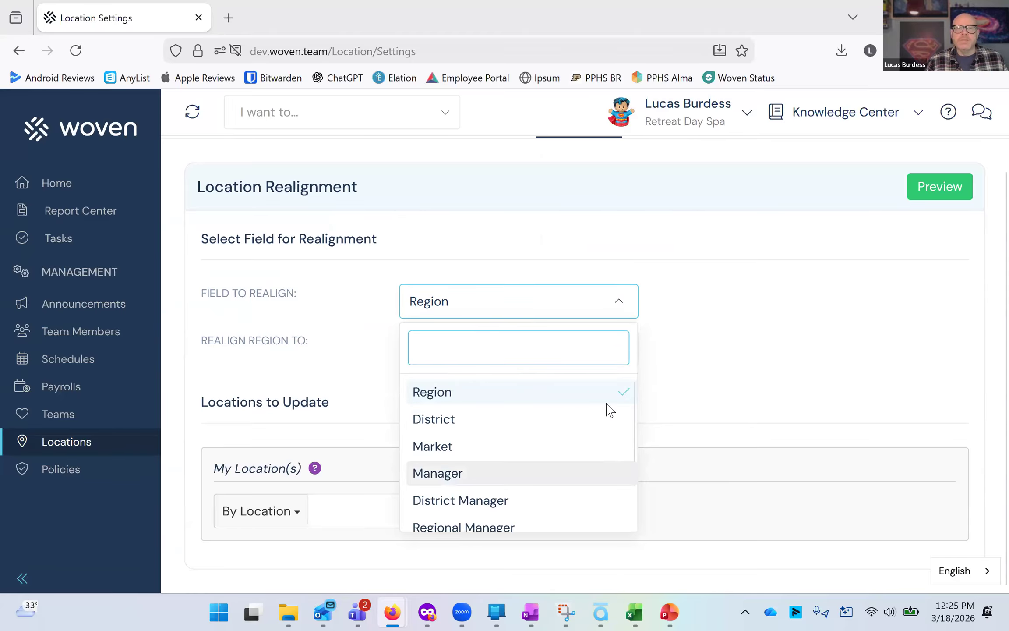
click(474, 389)
click(495, 349)
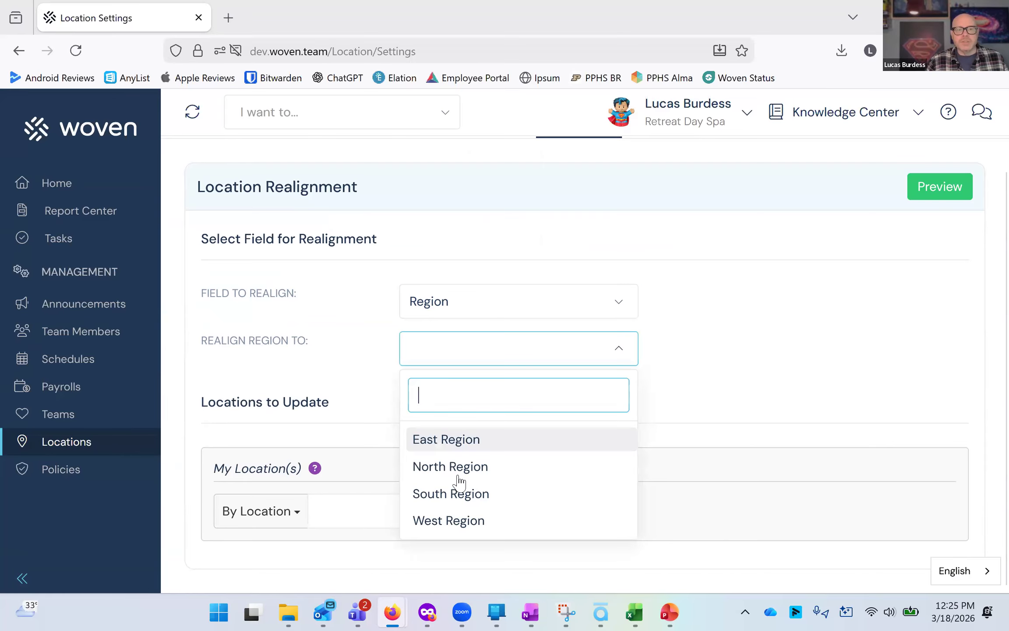
click(370, 516)
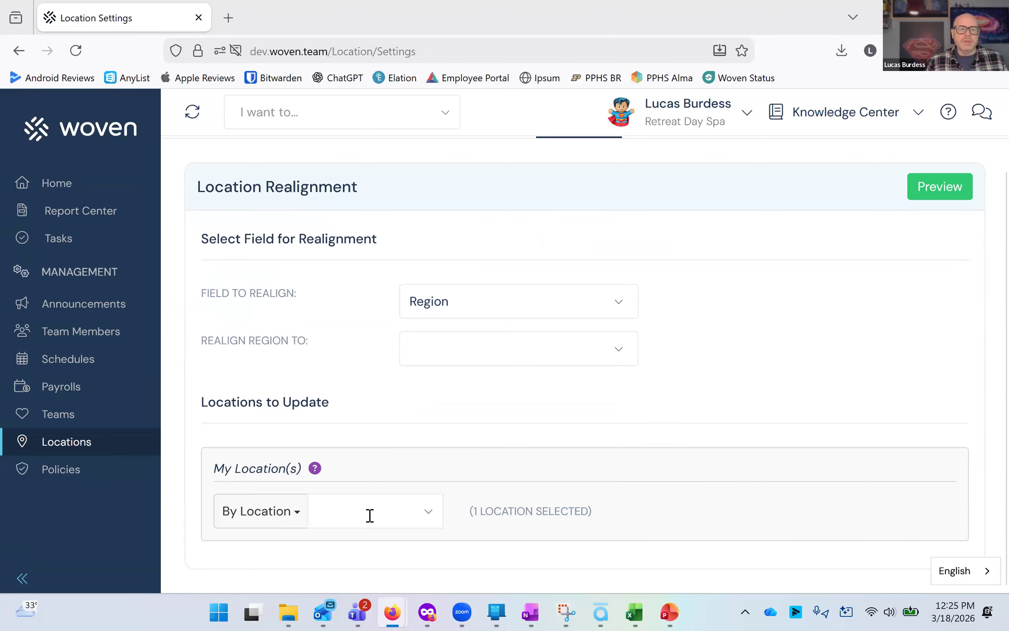
click(370, 516)
click(420, 457)
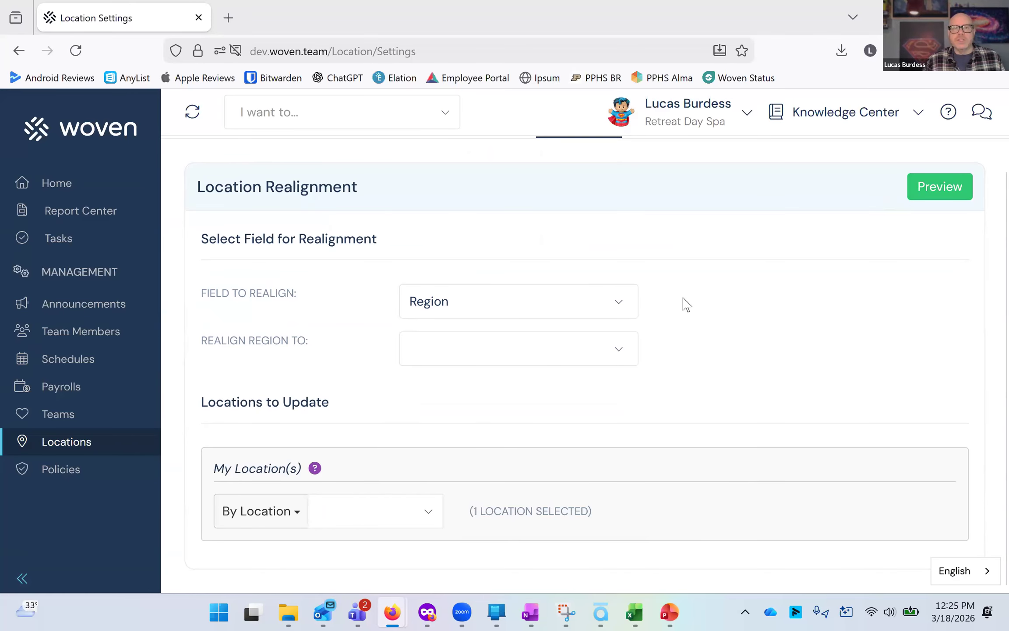
scroll(701, 298, up, 2)
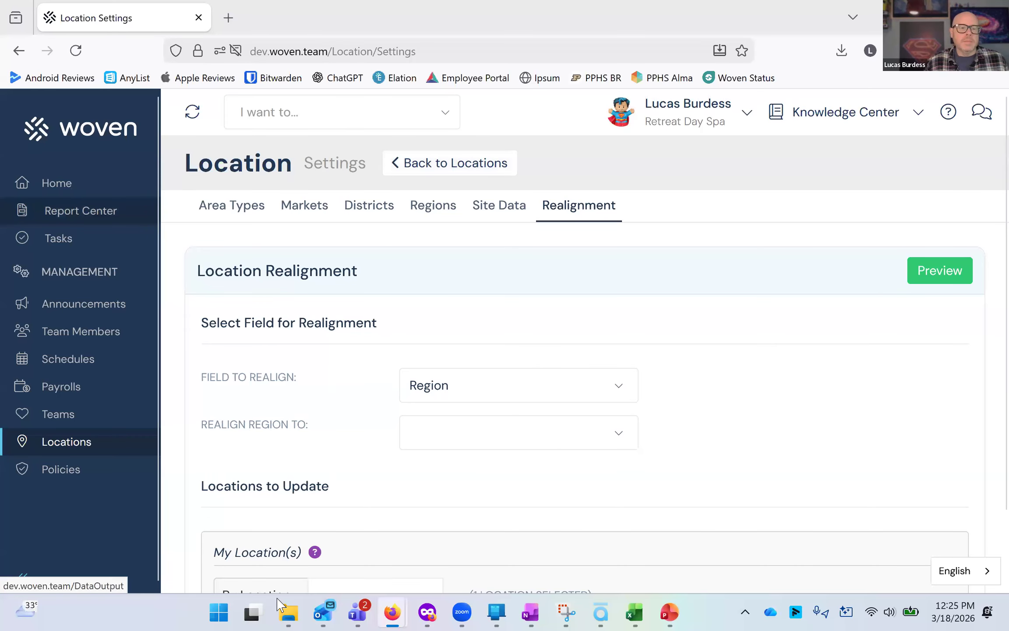
Advance the presentation slide show to the Report Center slide and return to the browser dashboard.
click(70, 189)
click(669, 613)
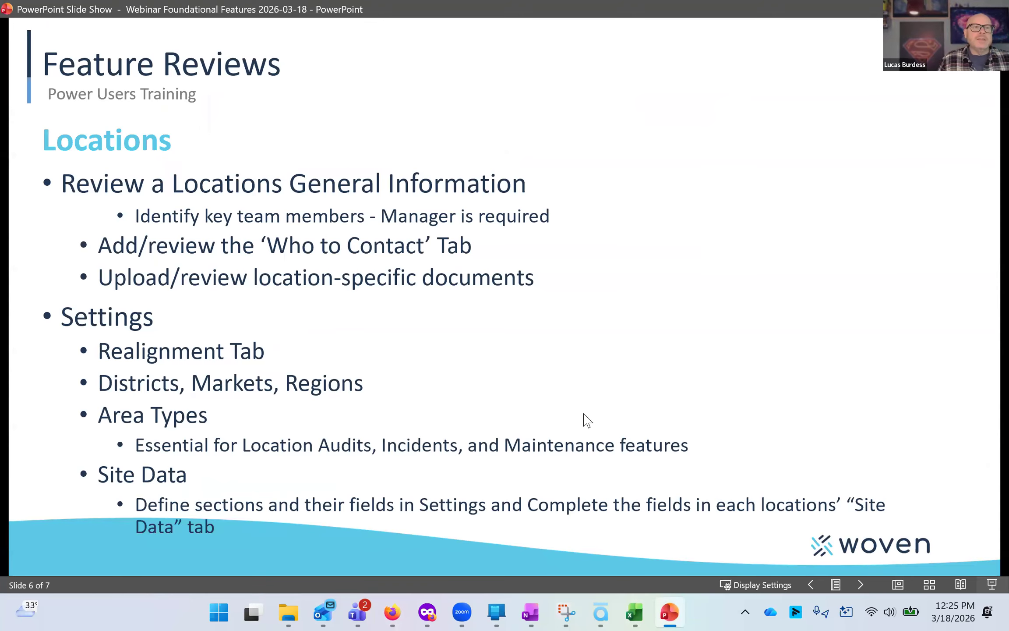
click(587, 420)
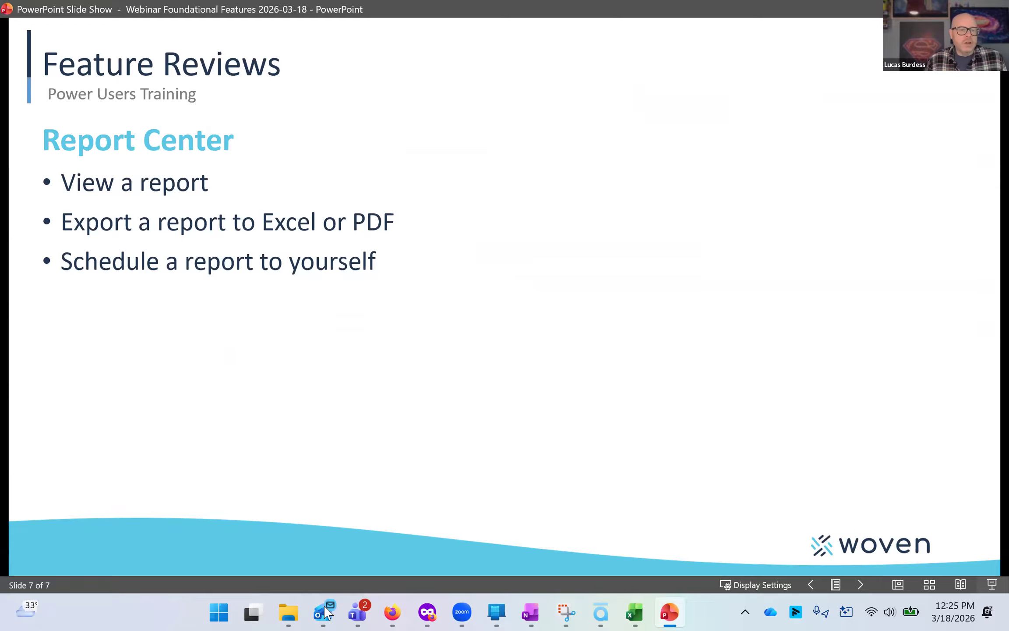
mouse_move(393, 612)
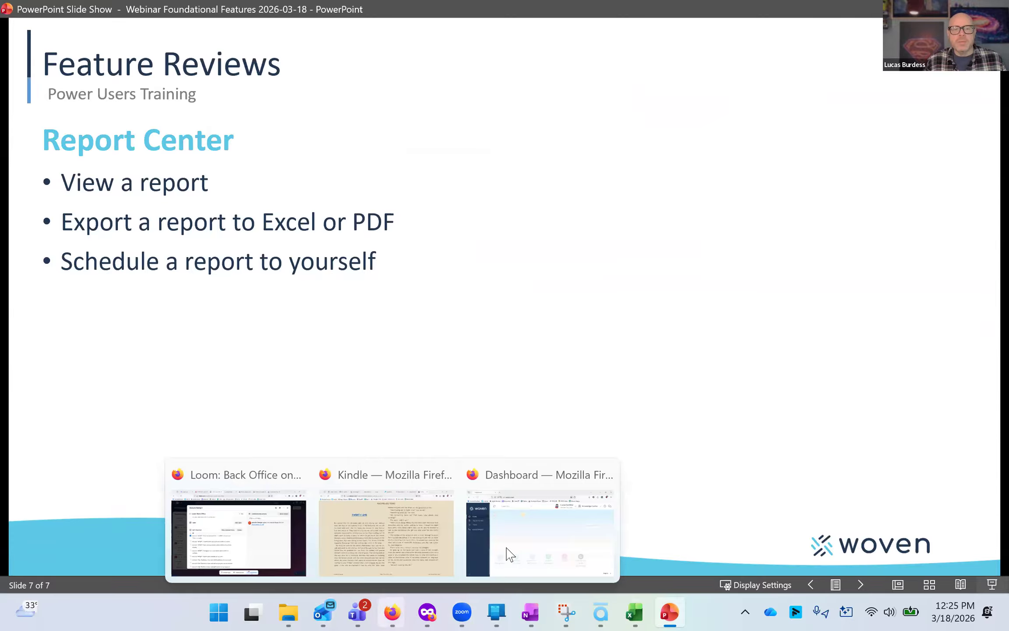
click(539, 530)
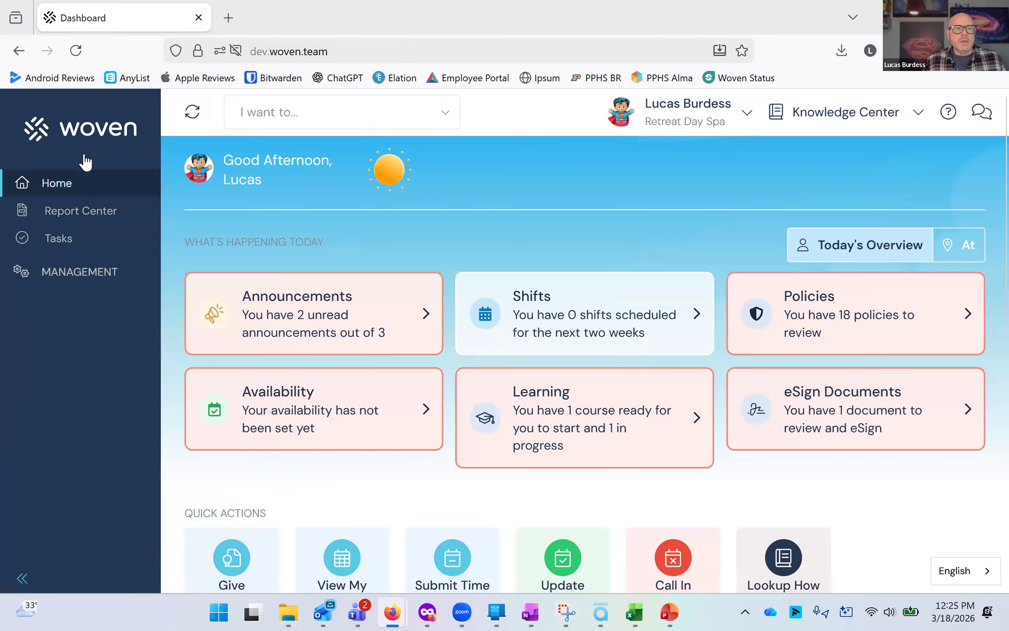
Open the Report Center and browse the list of available reports.
click(95, 203)
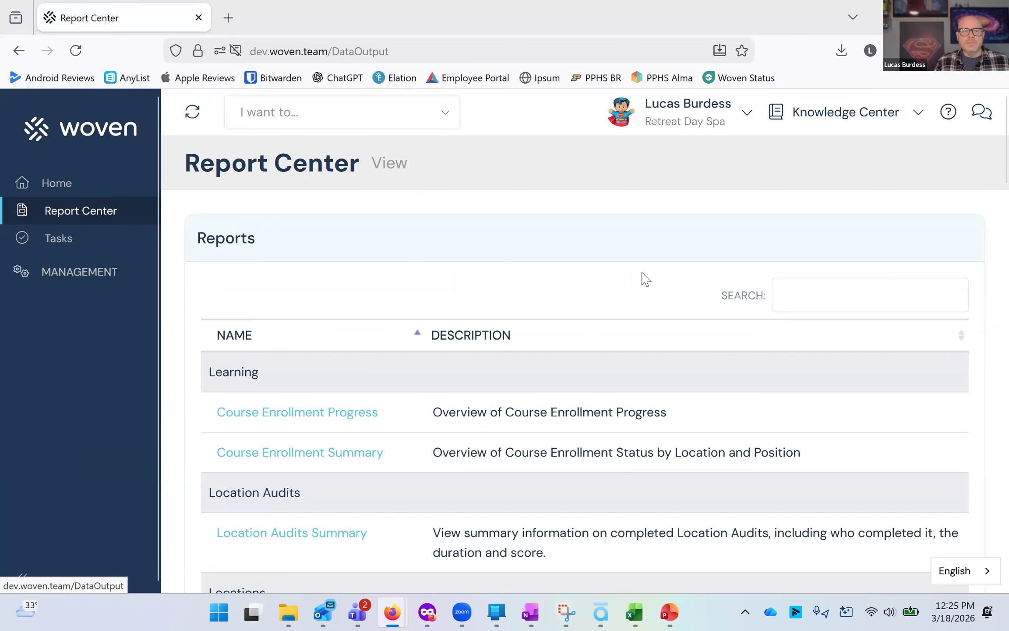
scroll(326, 322, down, 5)
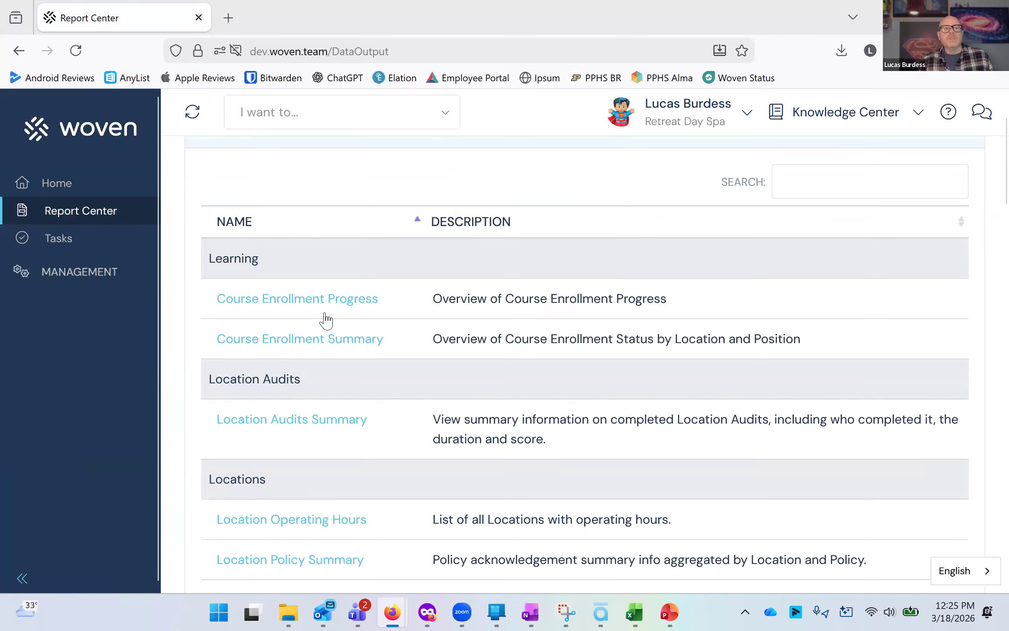
scroll(333, 312, down, 19)
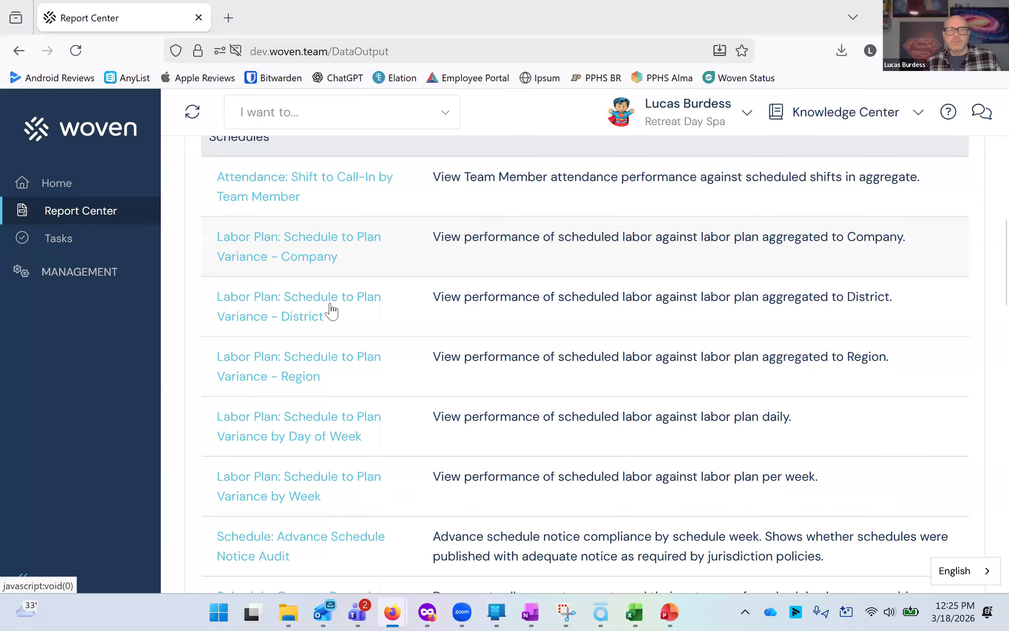
scroll(328, 312, down, 20)
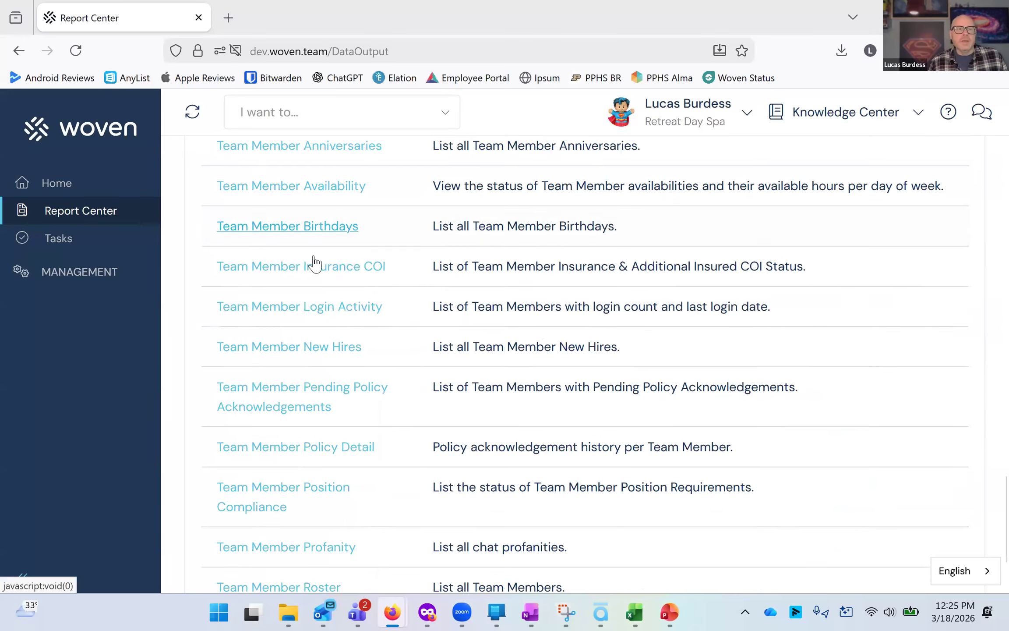
scroll(303, 243, up, 3)
scroll(292, 244, down, 5)
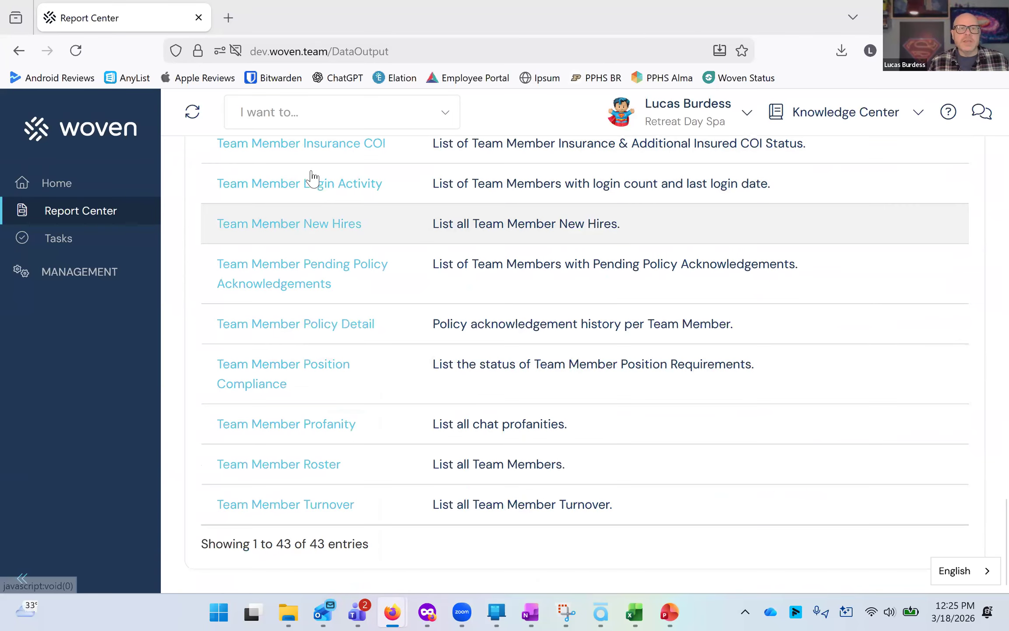
Run the Team Member Login Activity report filtered to the Washington location.
click(318, 184)
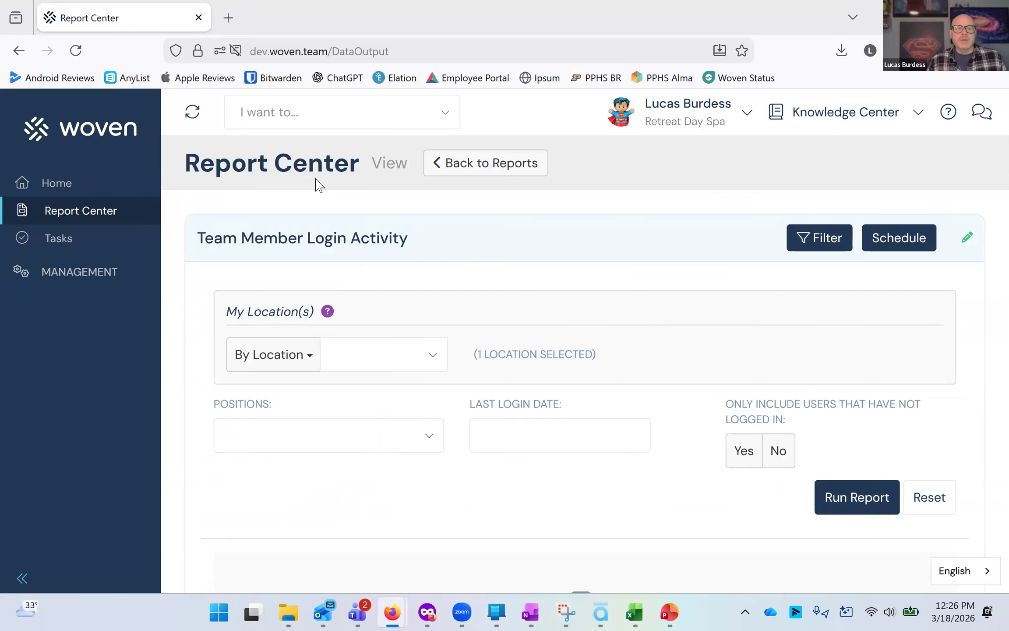
click(408, 346)
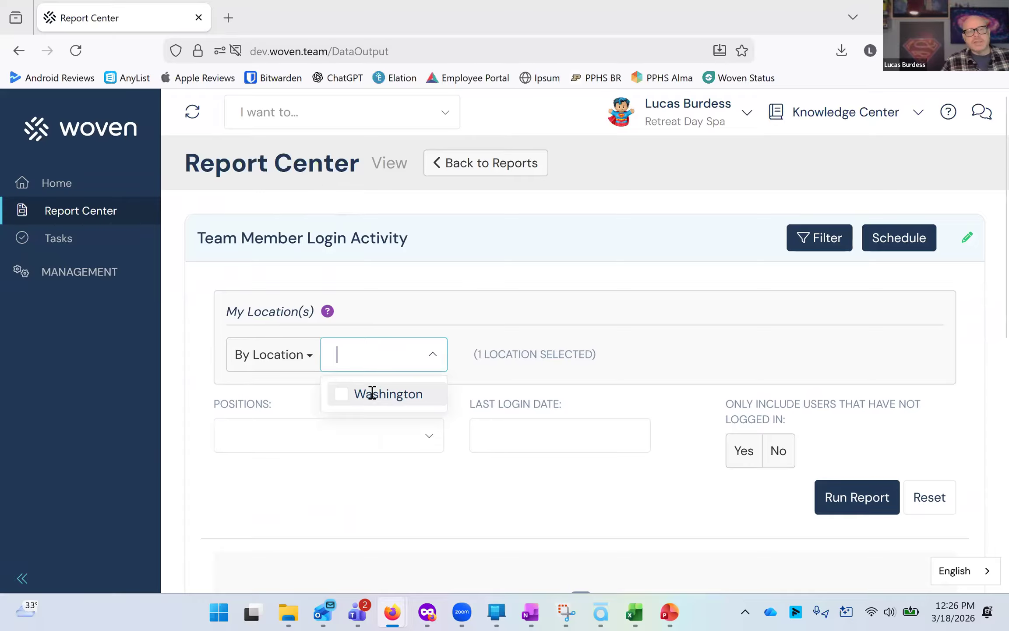
click(372, 393)
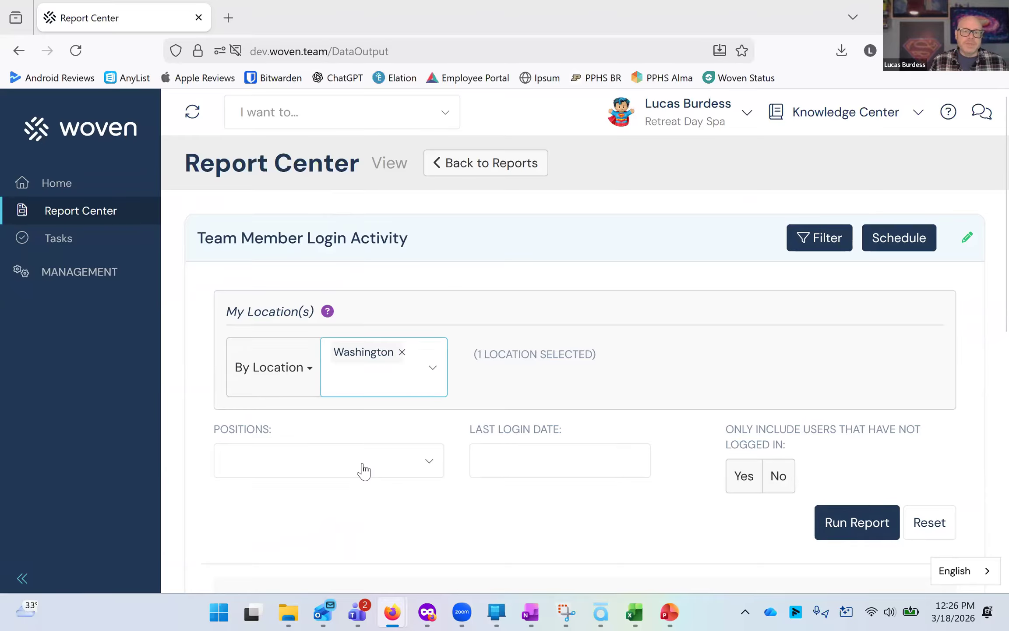
click(565, 456)
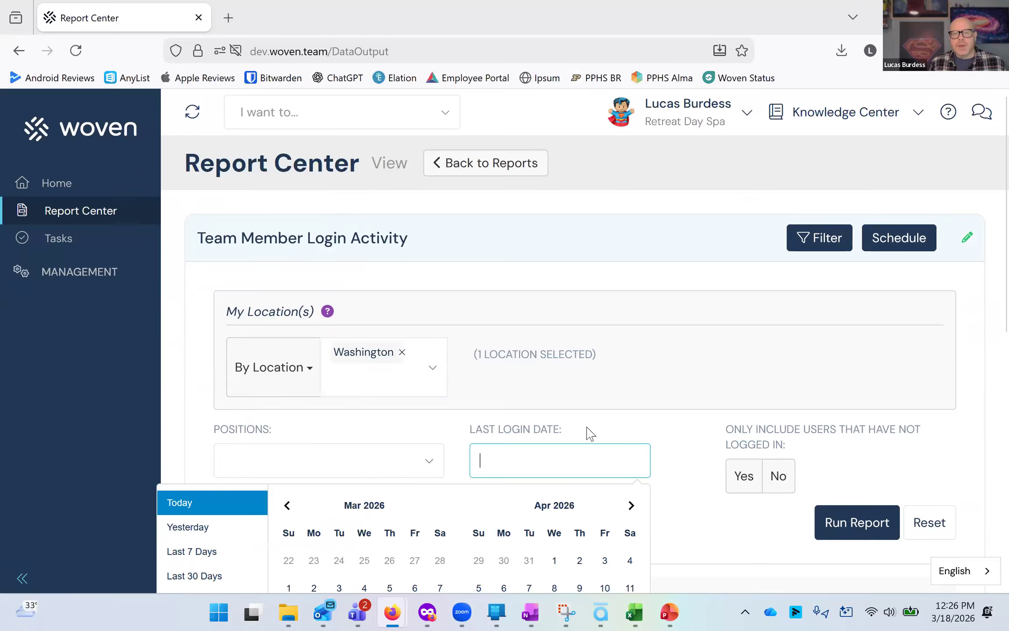
click(493, 422)
click(854, 526)
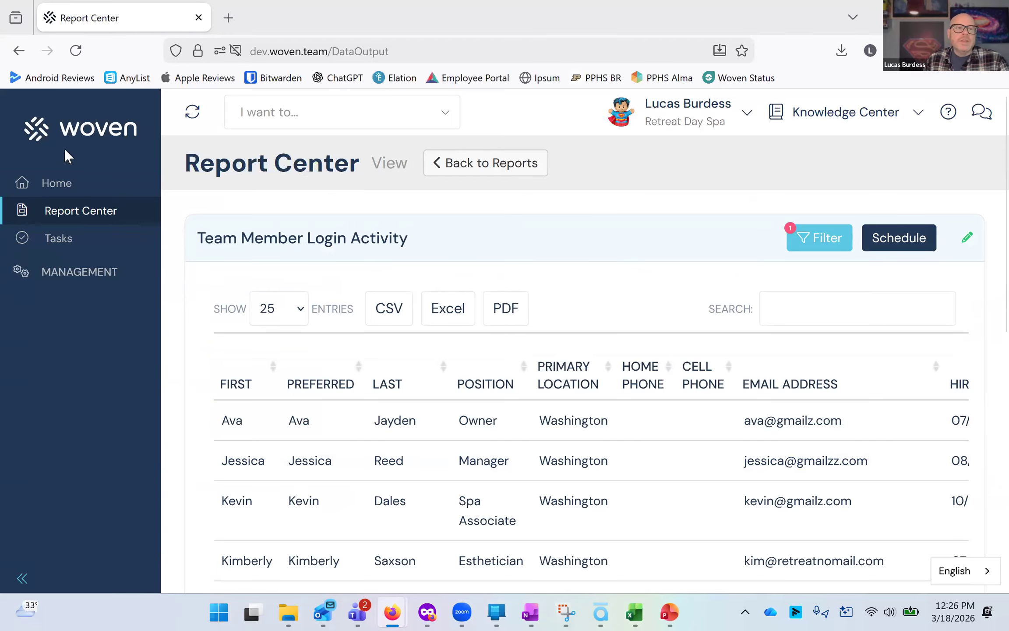
Collapse the sidebar and review the report's columns and team member rows.
click(22, 578)
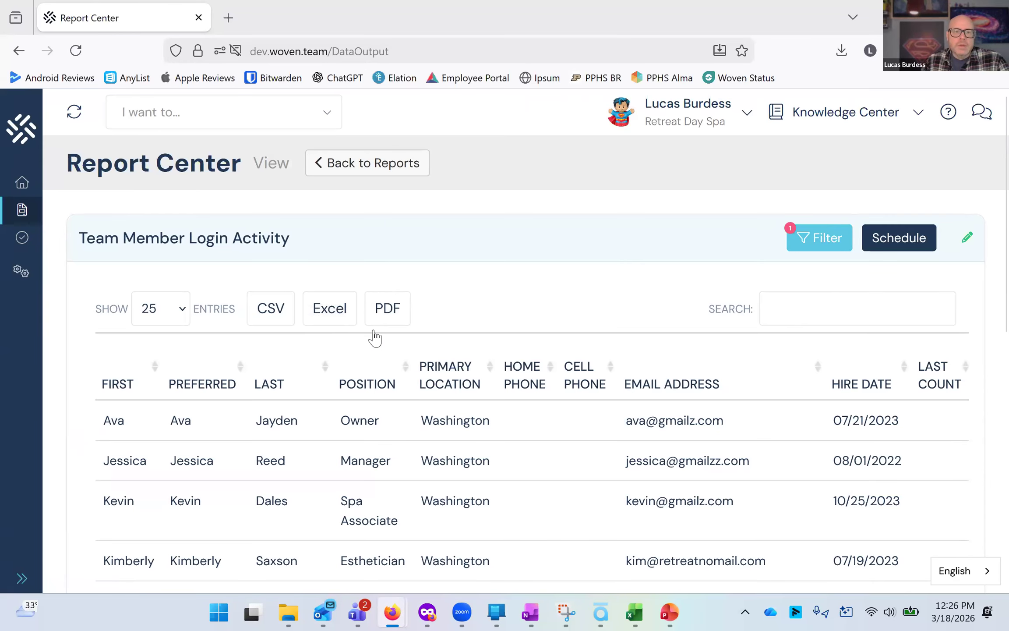
scroll(372, 524, down, 10)
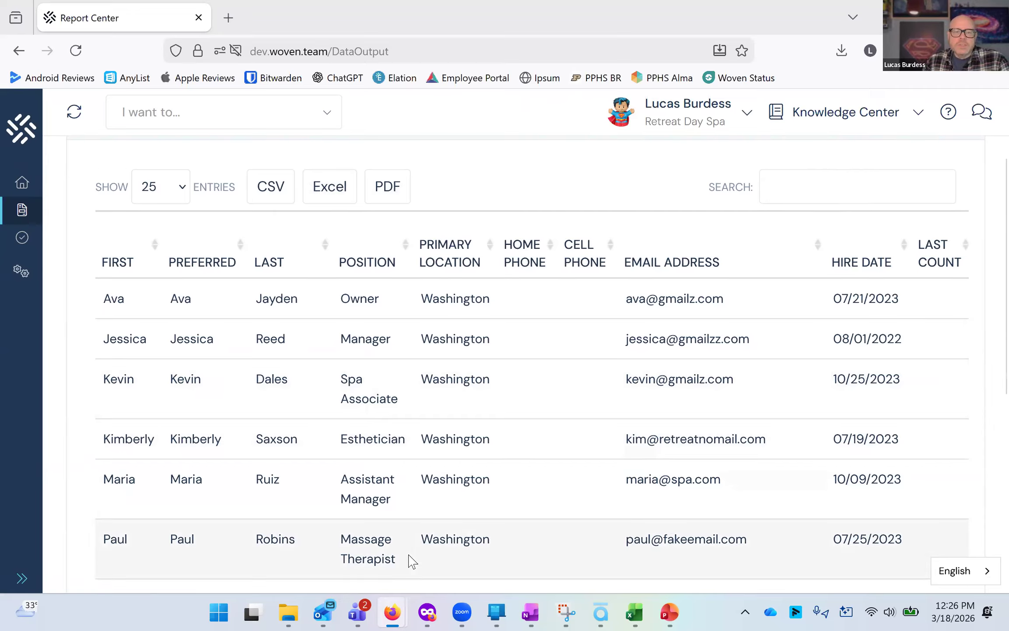
drag(380, 549, 638, 531)
scroll(659, 482, up, 5)
scroll(643, 489, up, 3)
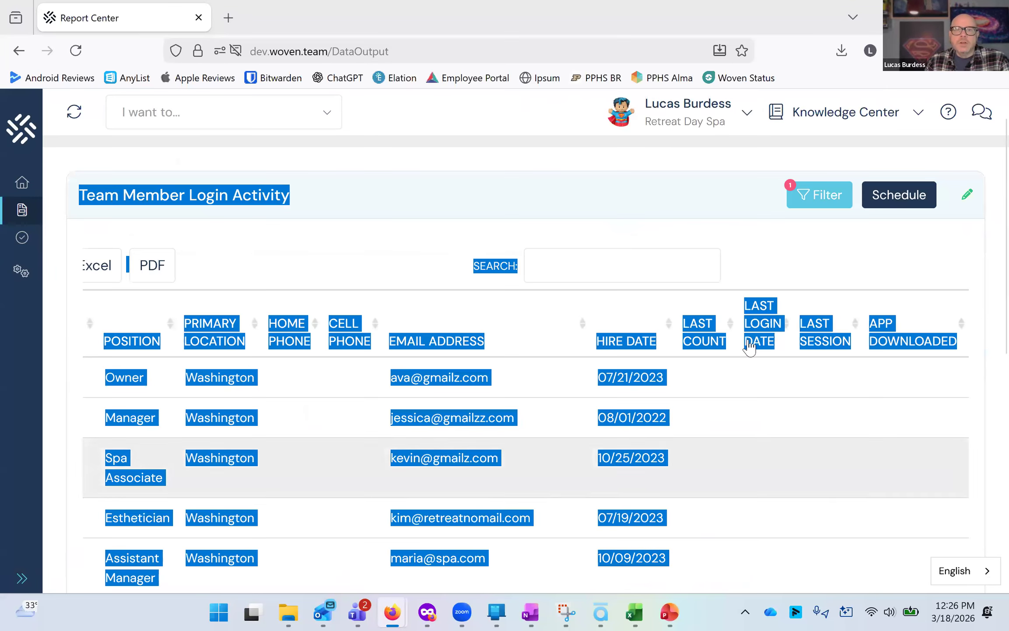
click(813, 350)
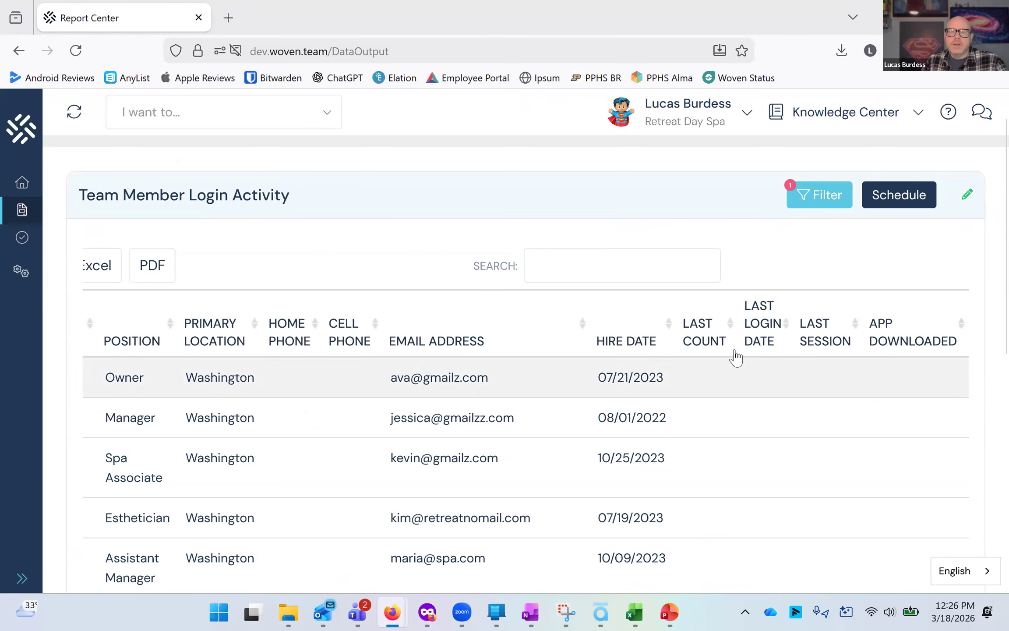
scroll(902, 353, down, 10)
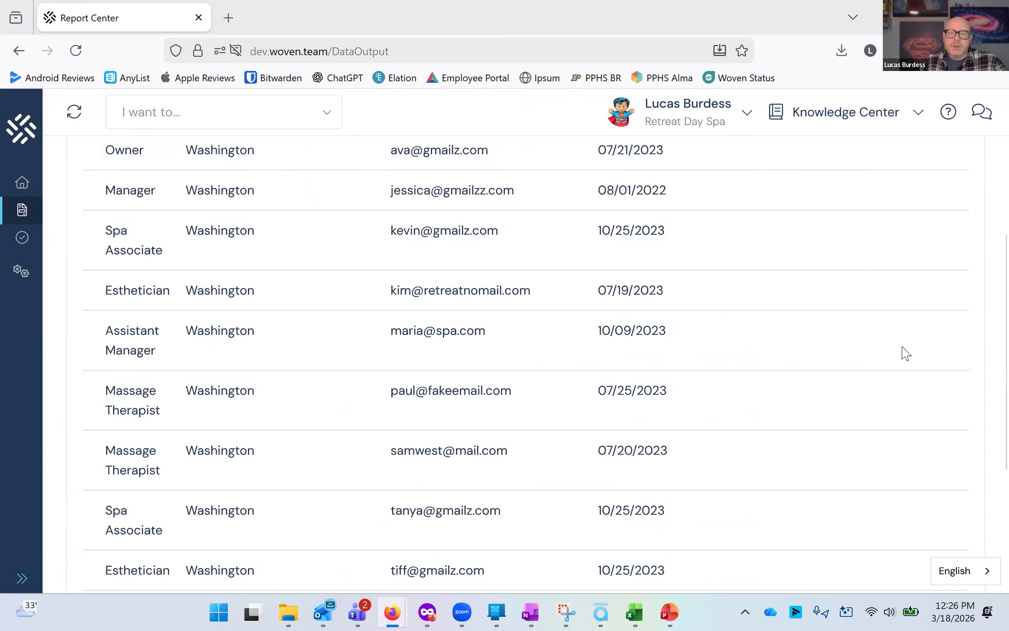
scroll(913, 389, up, 10)
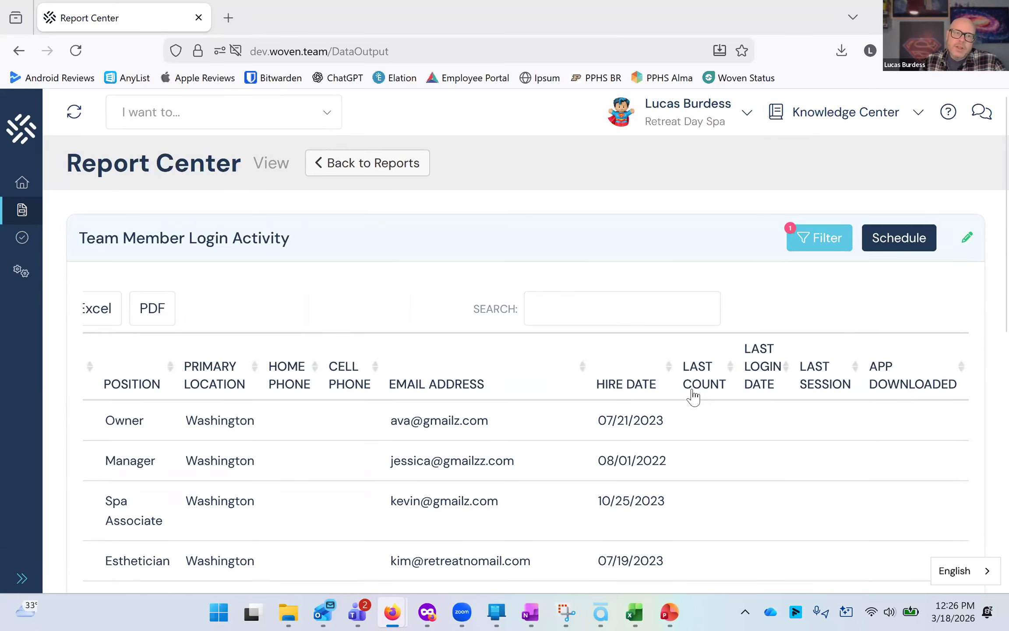
scroll(712, 410, down, 8)
scroll(725, 413, up, 8)
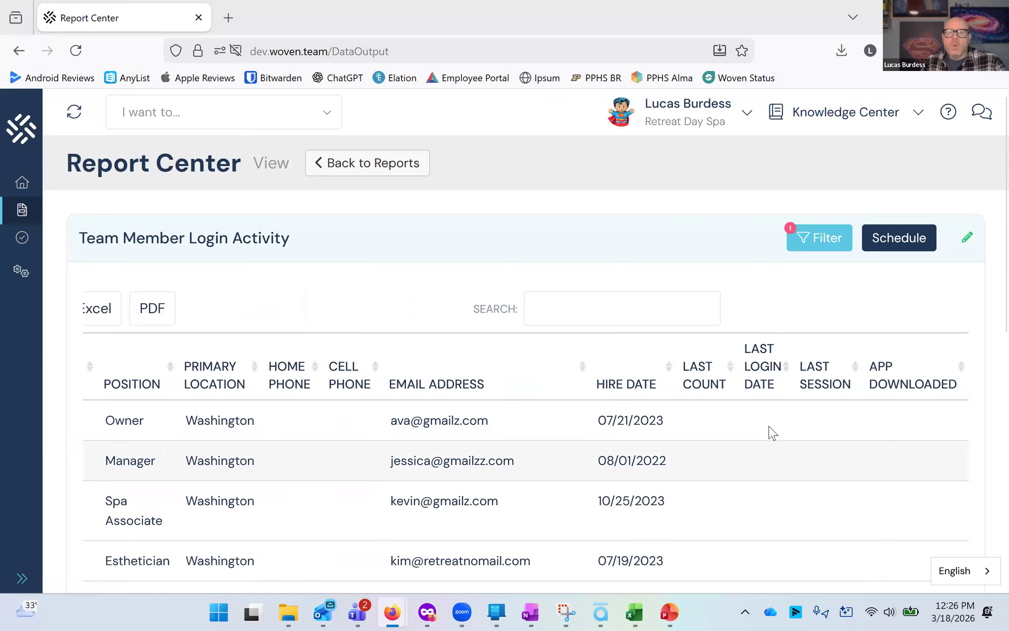
scroll(769, 482, down, 5)
scroll(770, 483, down, 6)
scroll(771, 484, up, 10)
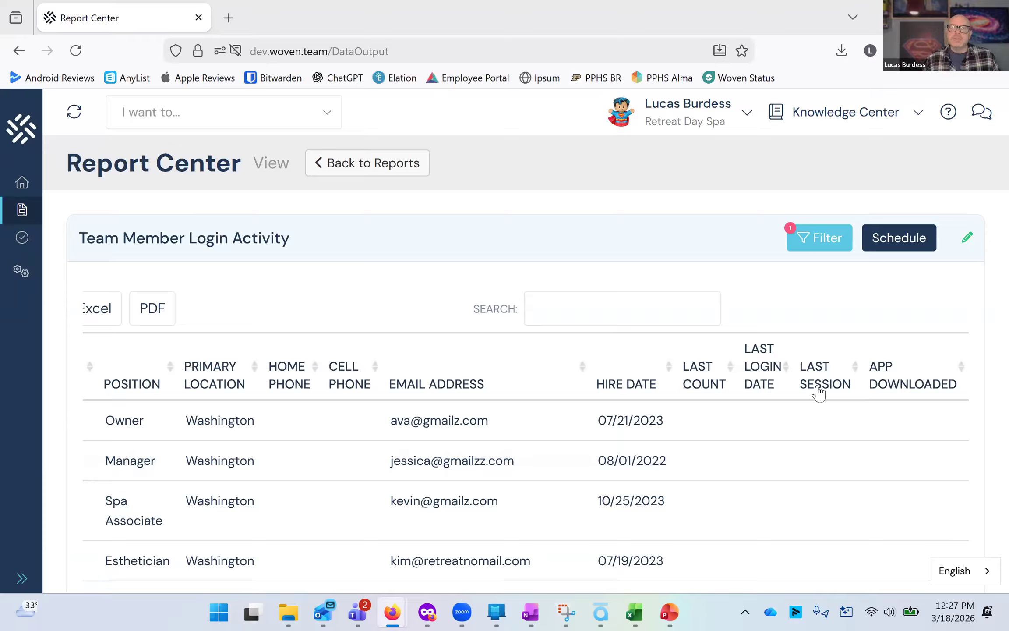
click(736, 117)
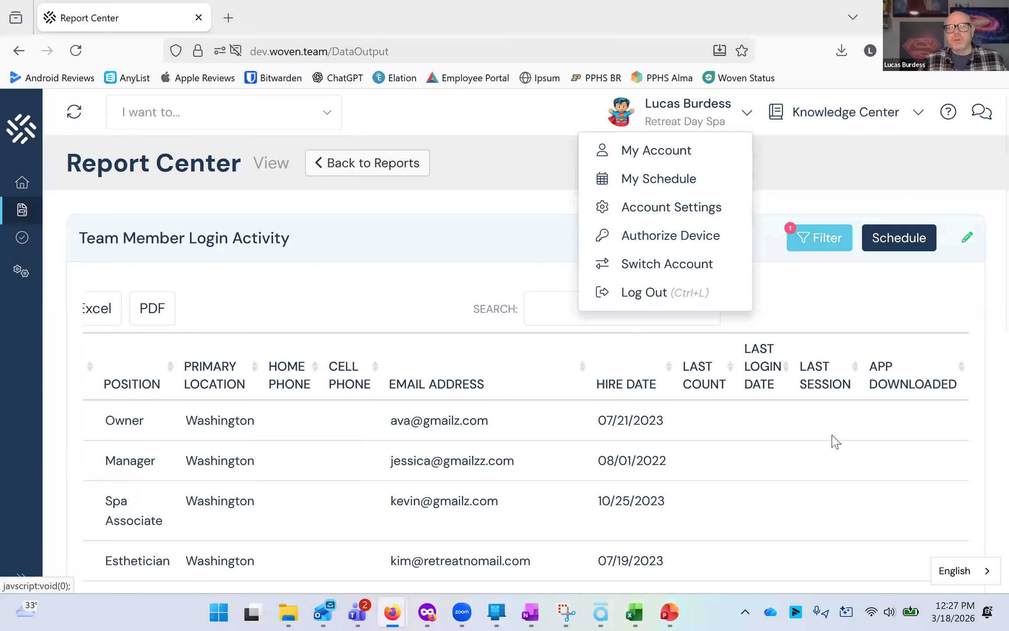
click(854, 302)
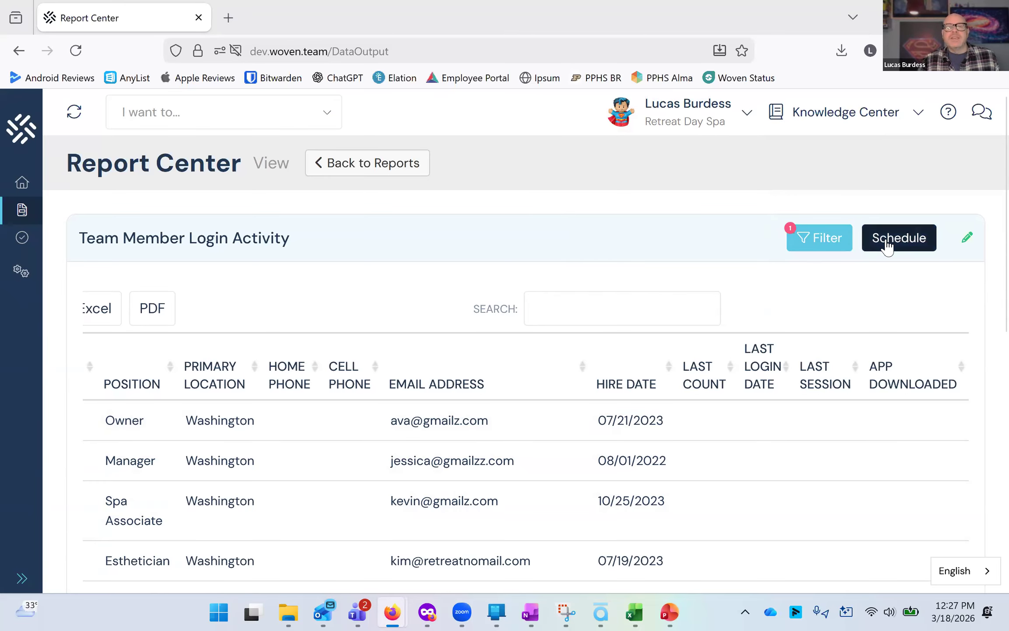
Open a new schedule for the report and set it to run weekly on Monday, starting 03/23/2026.
click(902, 240)
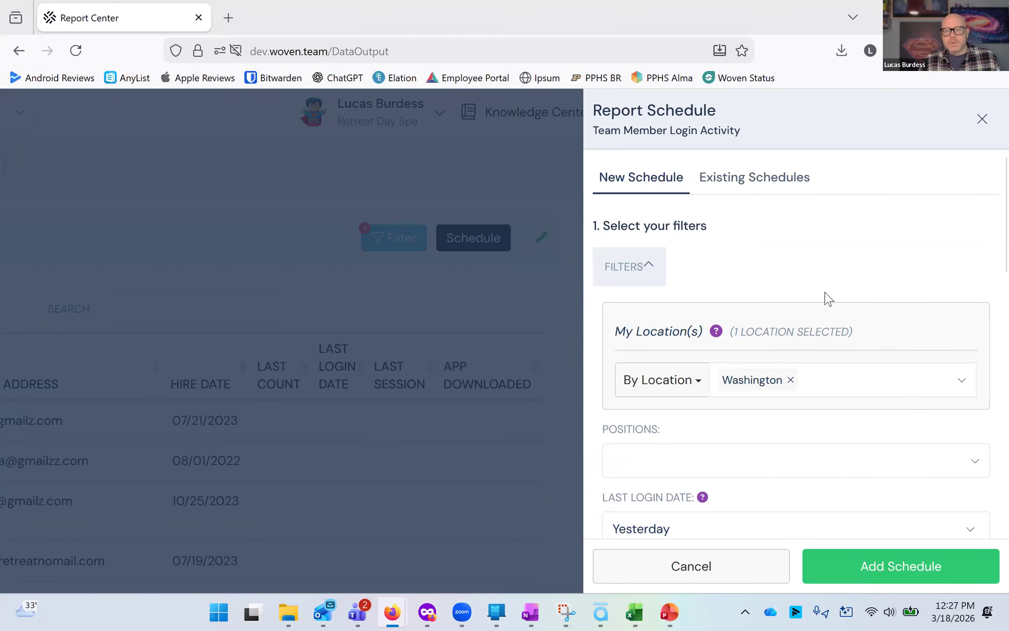
scroll(783, 281, down, 10)
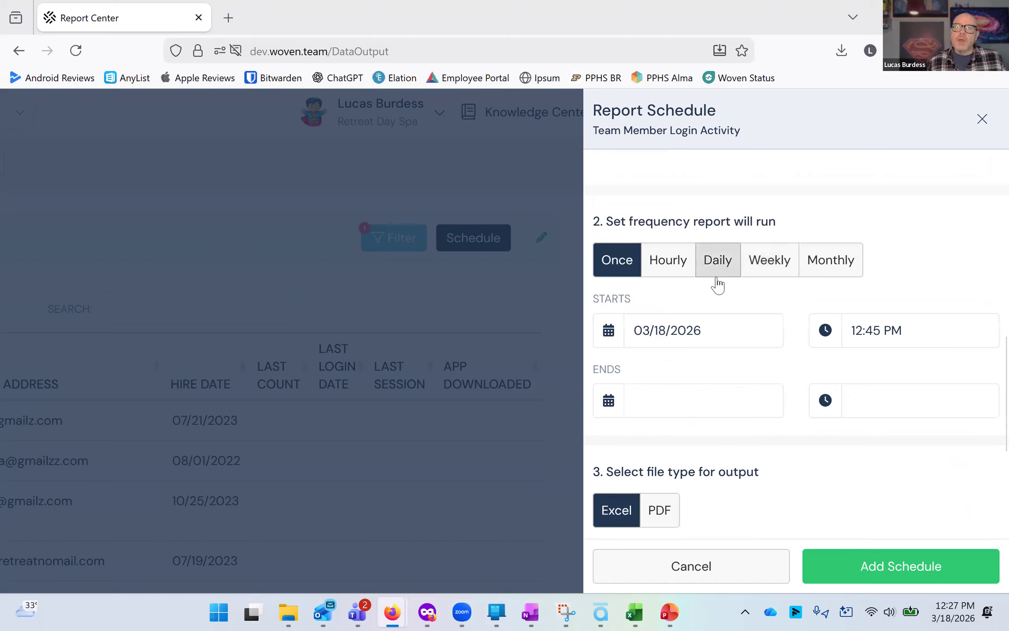
click(771, 264)
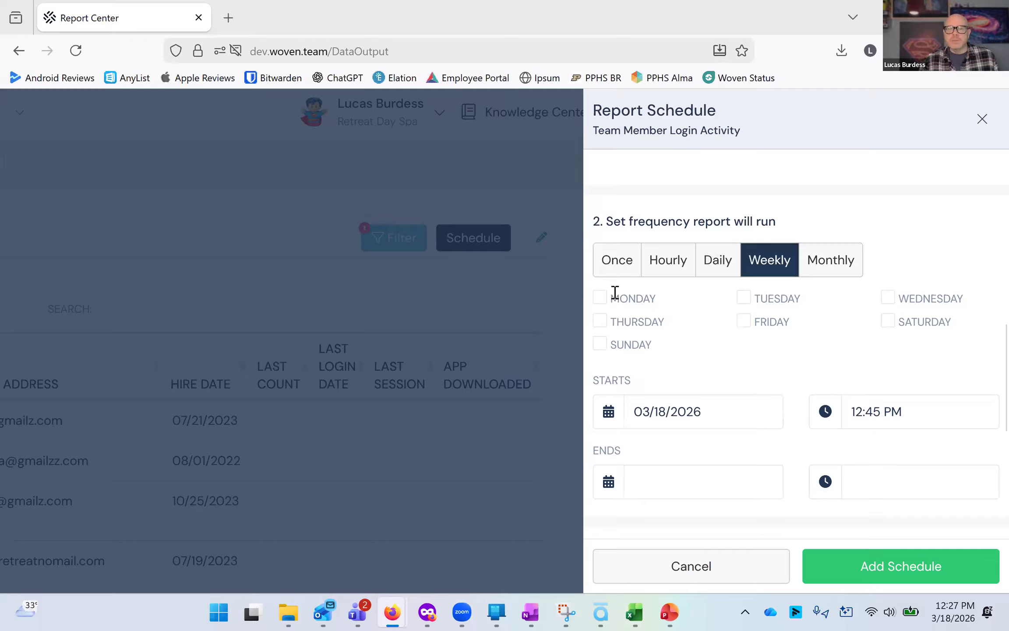
click(667, 301)
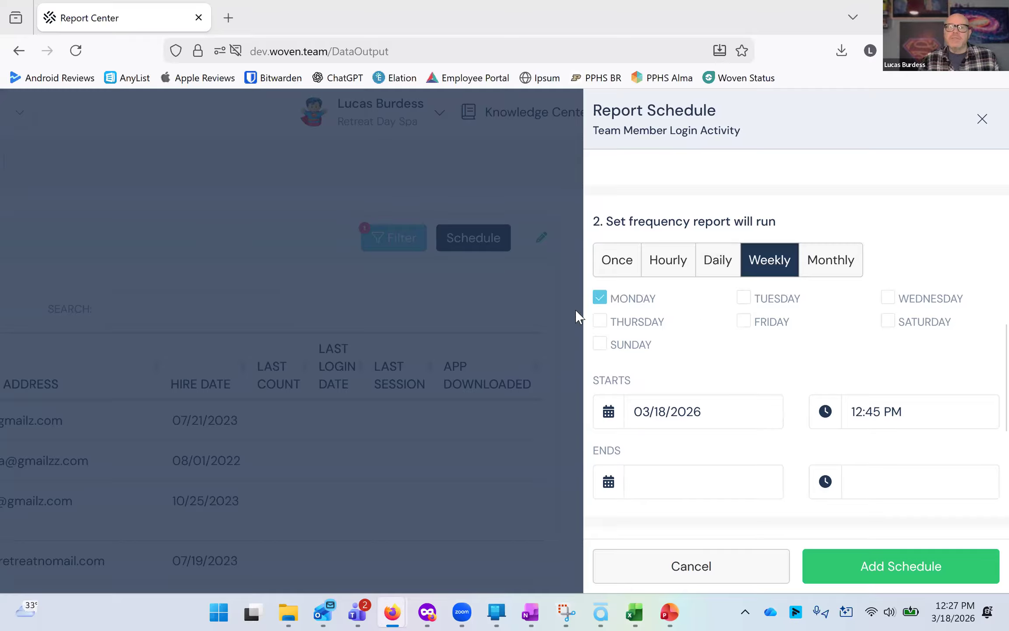
click(715, 416)
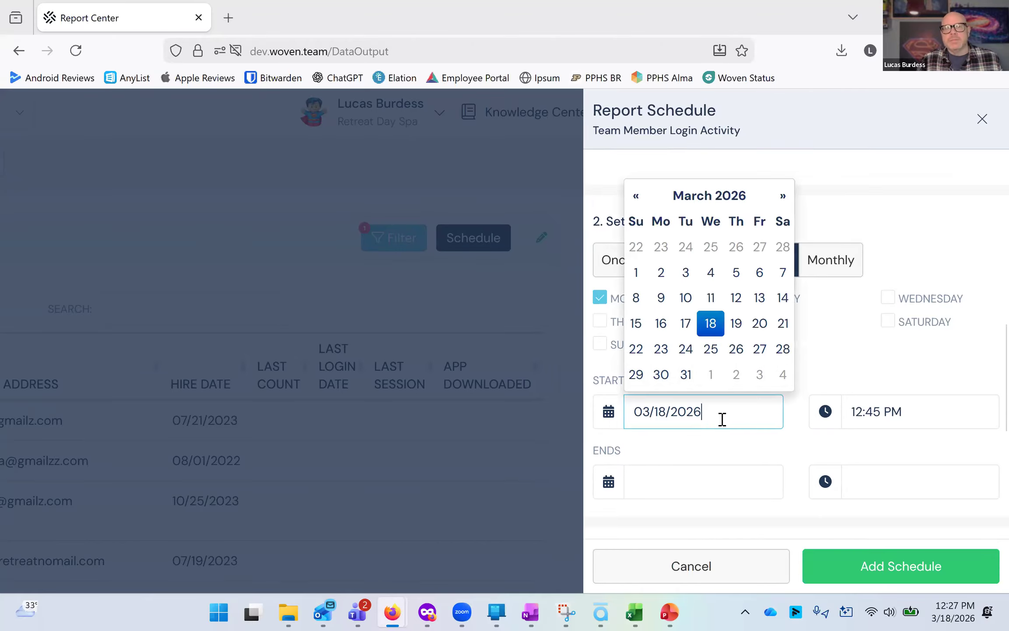
click(660, 348)
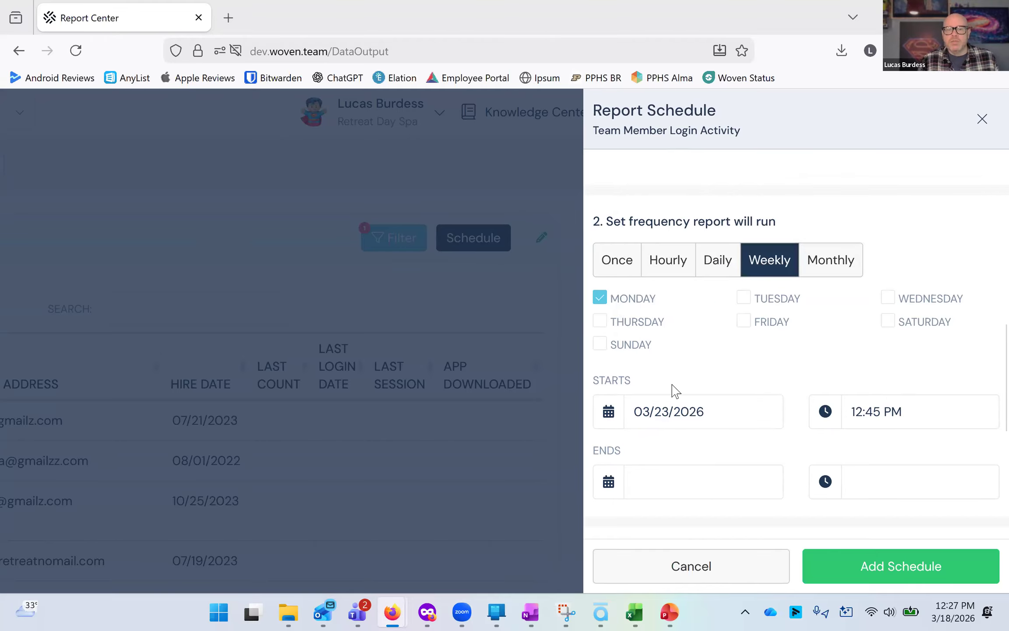
Leave the report name blank, choose a team member to run the report for, and add the schedule.
scroll(739, 385, down, 1)
scroll(739, 386, down, 2)
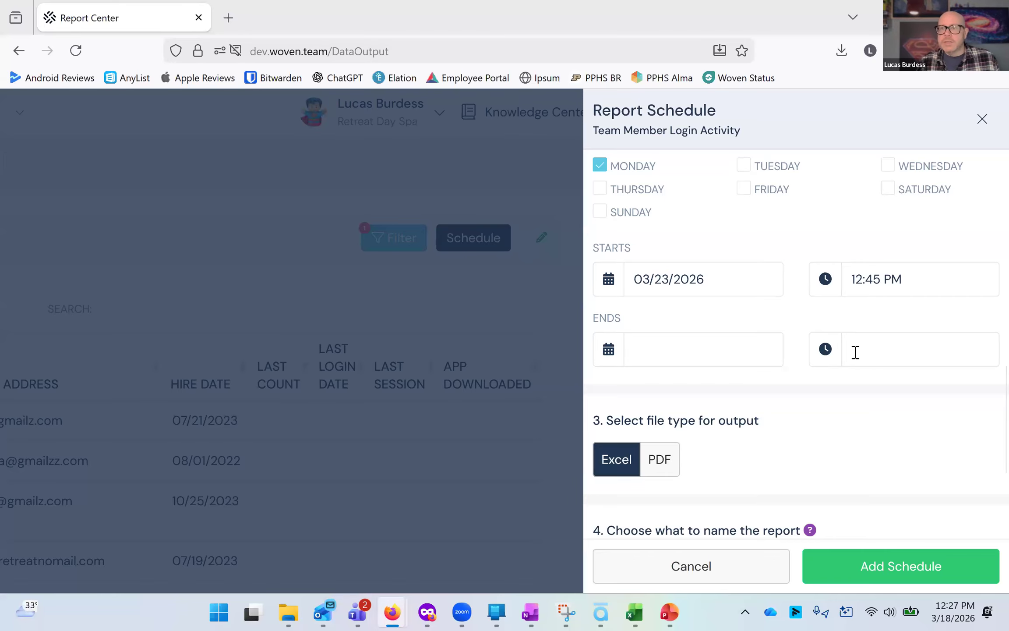
scroll(856, 352, down, 3)
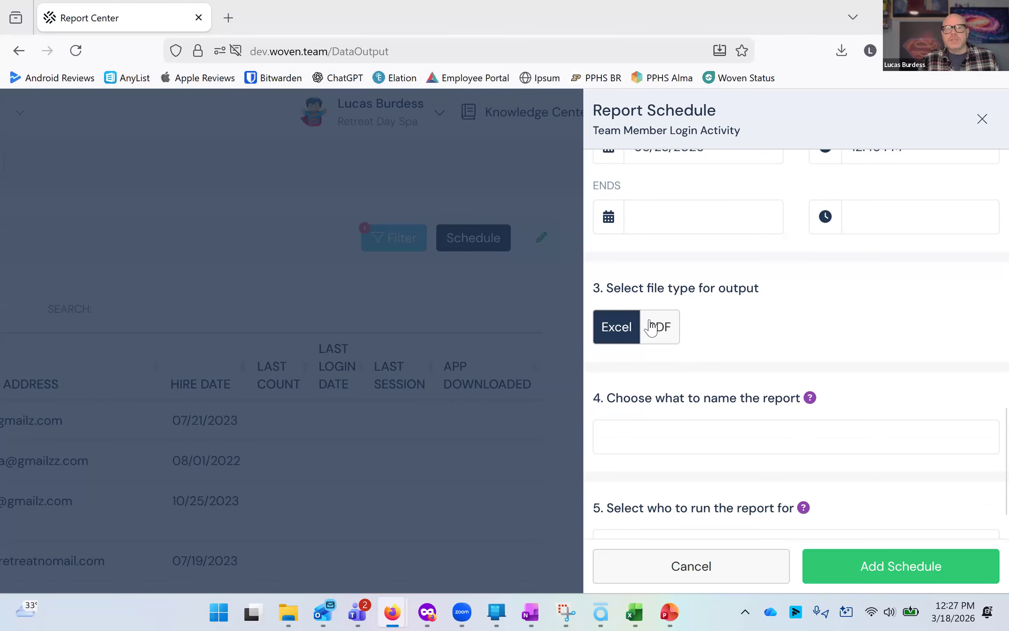
scroll(738, 377, down, 1)
click(737, 391)
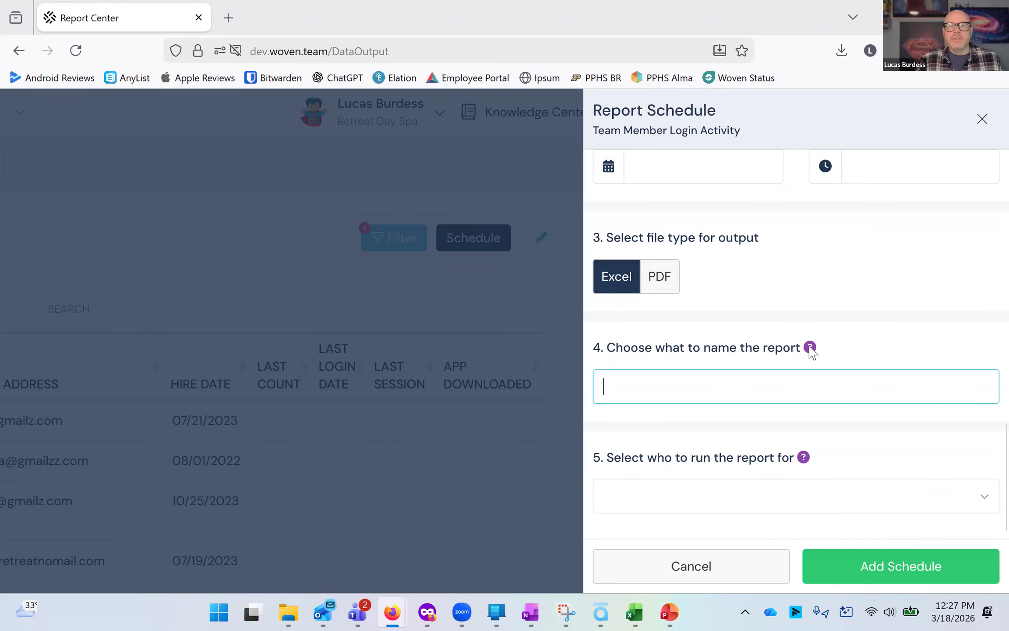
mouse_move(811, 350)
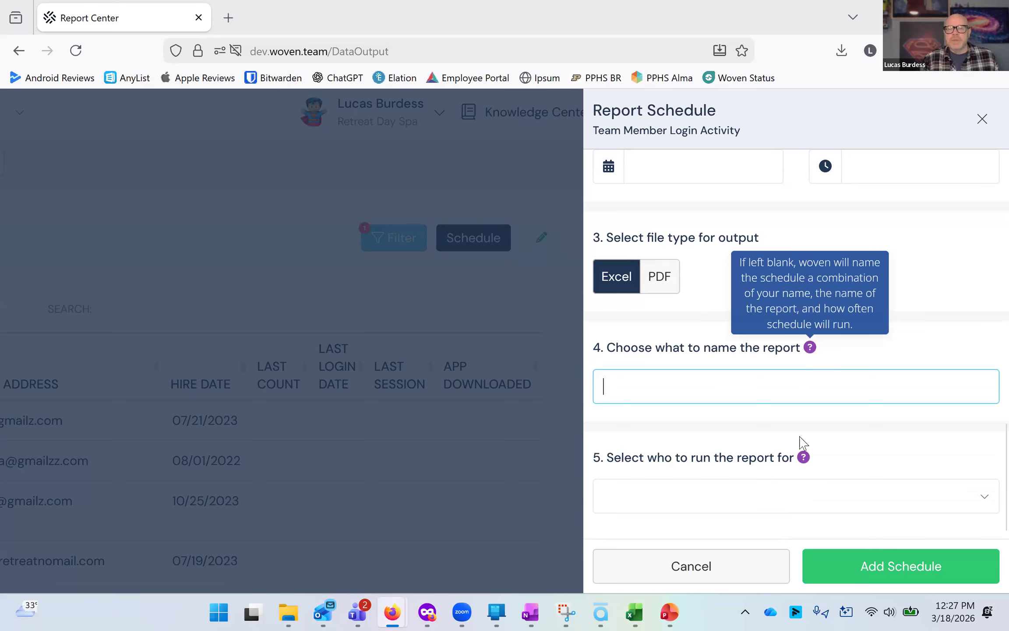
click(798, 496)
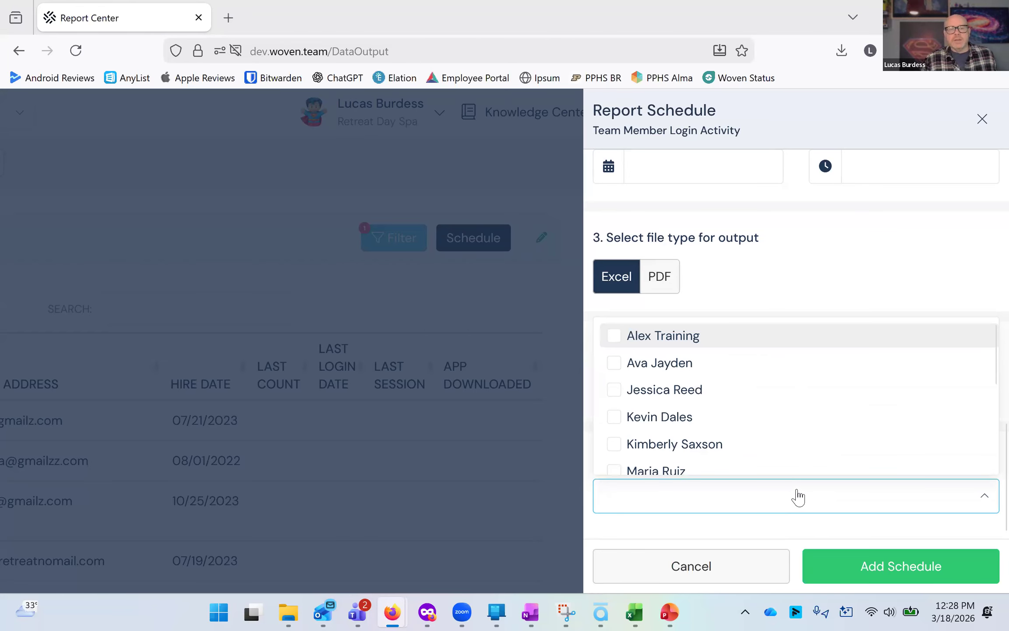
text(lucas)
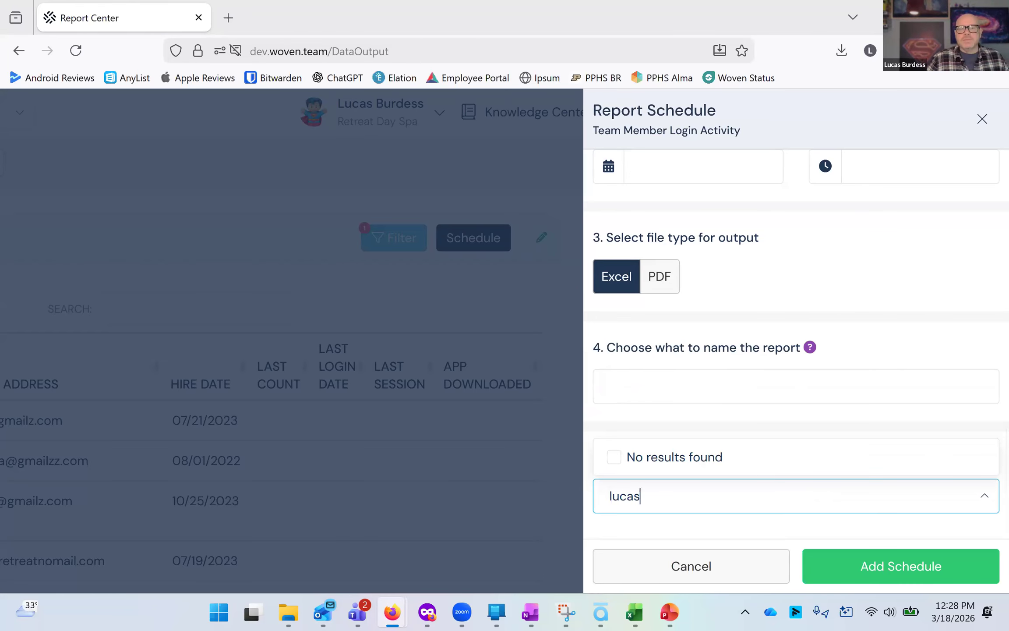
key(BackSpace)
key(BackSpace)
key(BackSpace)
key(BackSpace)
key(BackSpace)
text(lin)
key(BackSpace)
key(BackSpace)
key(BackSpace)
text(anna)
key(BackSpace)
key(BackSpace)
key(BackSpace)
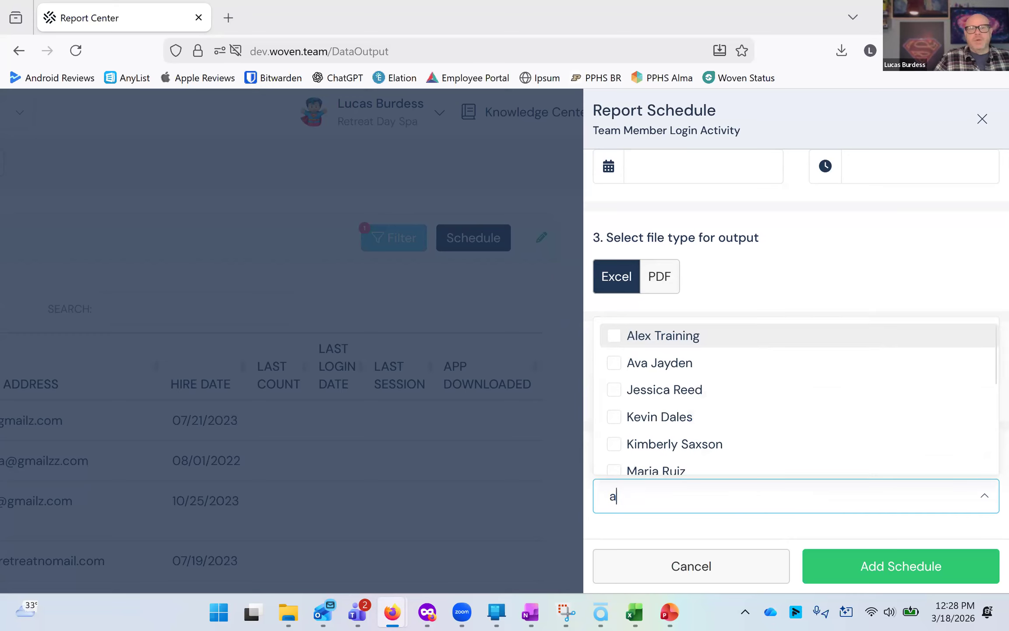
click(662, 391)
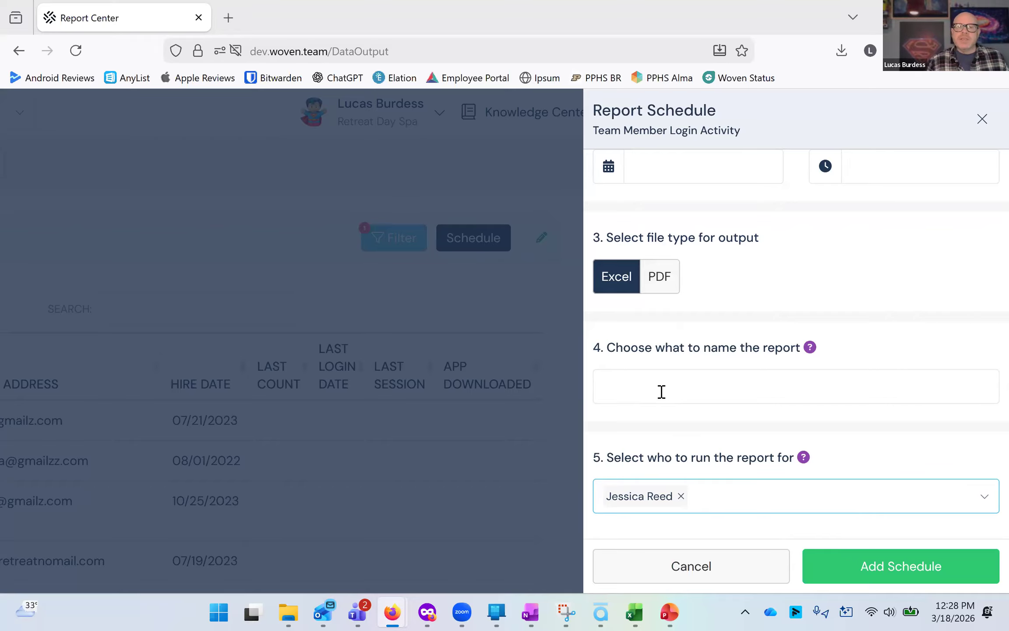
click(847, 560)
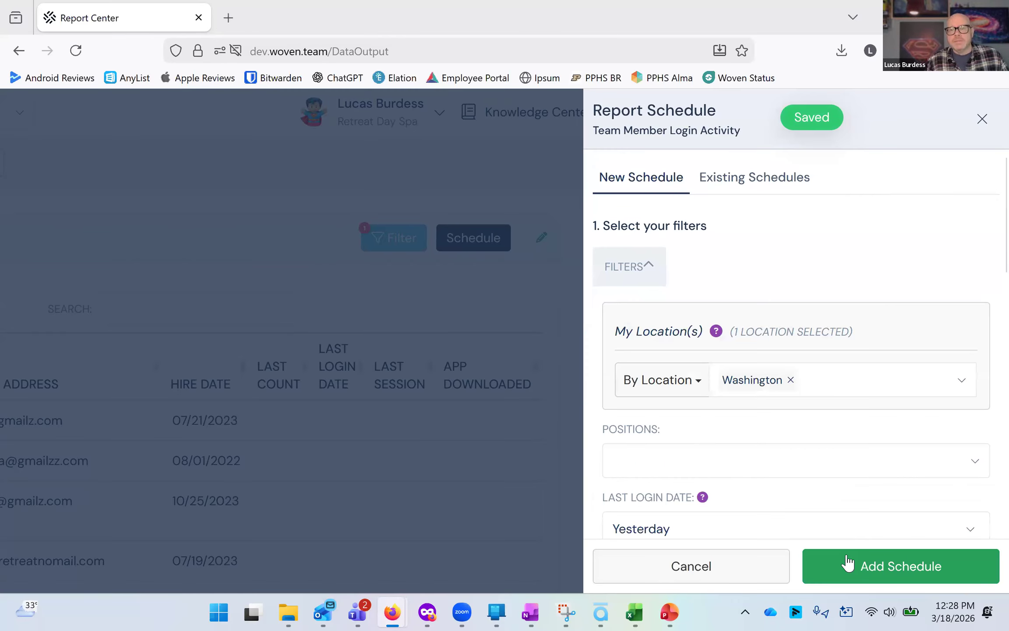
Open the existing schedules and delete the older weekly schedule that started 8/11/2025.
click(762, 194)
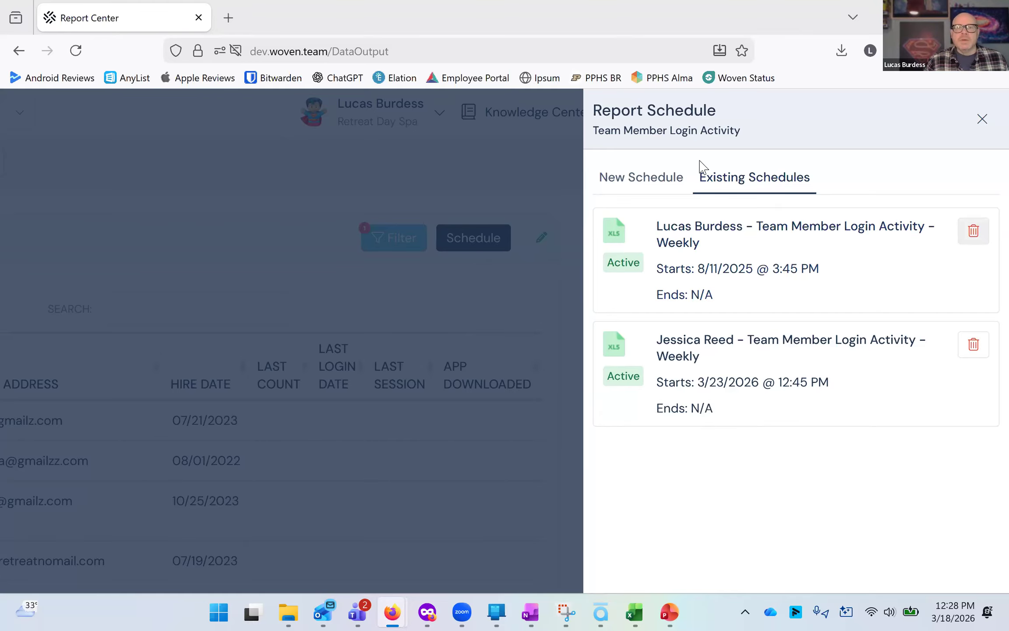
click(975, 232)
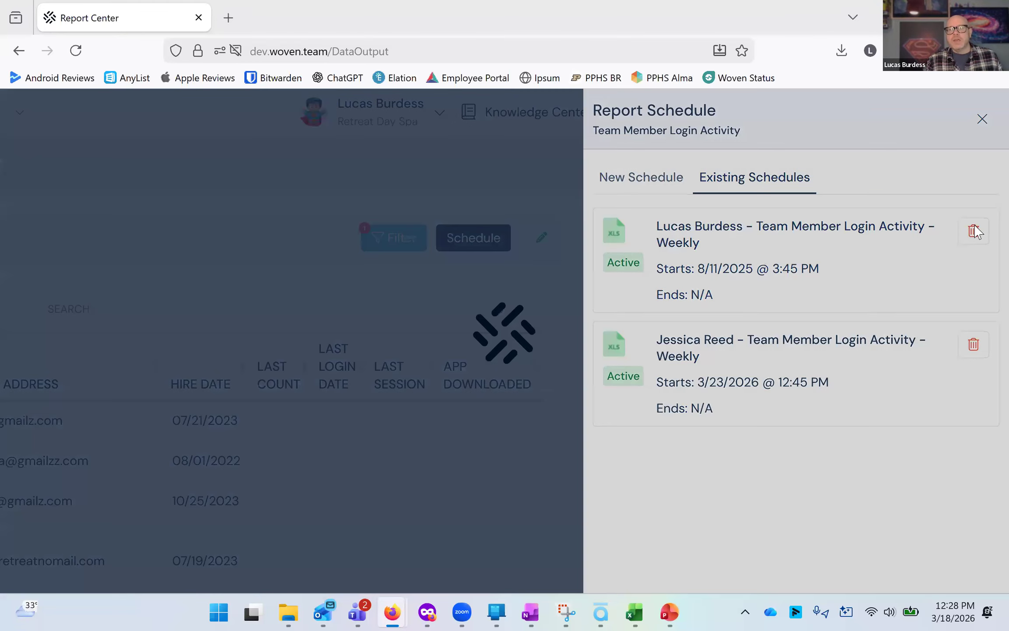
click(608, 413)
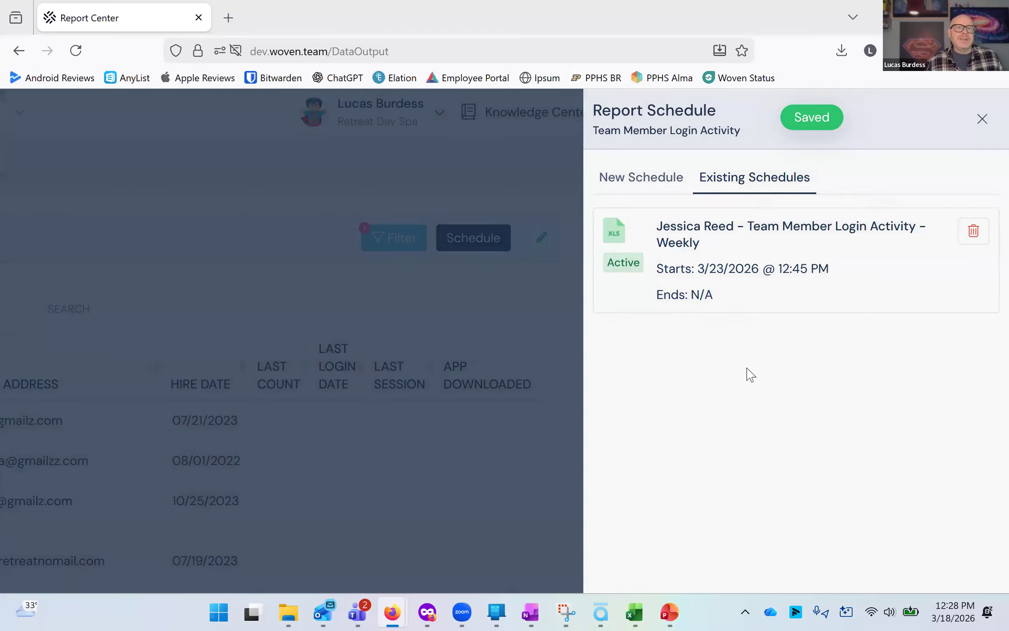